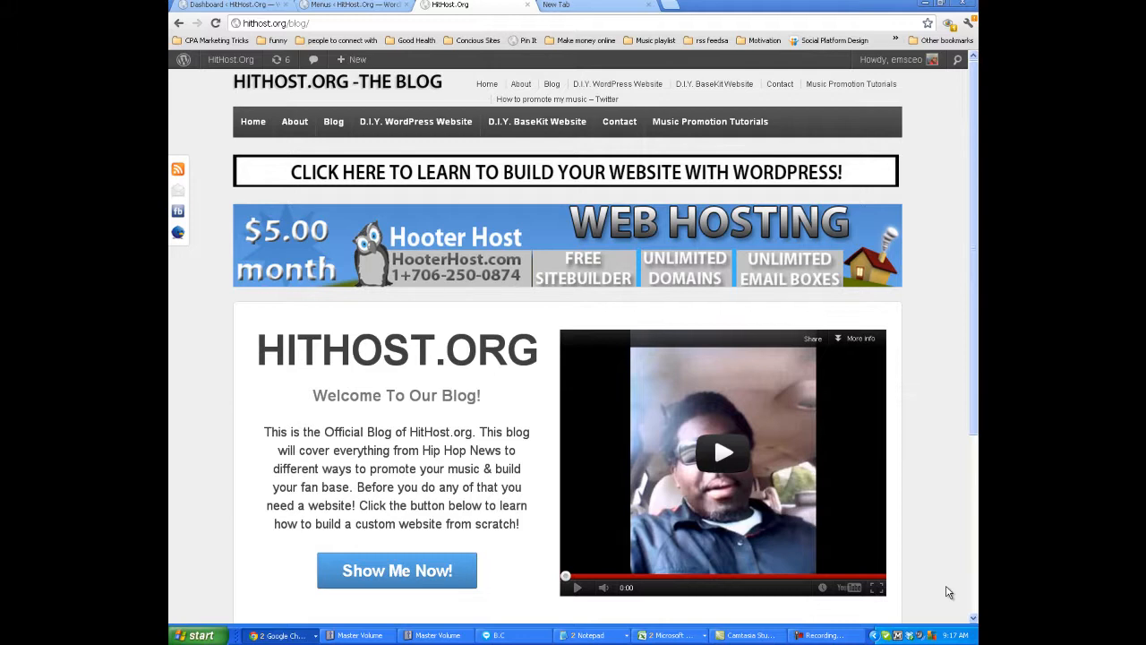
Go to twitter.com in the current browser tab.
click(367, 27)
text(twitter)
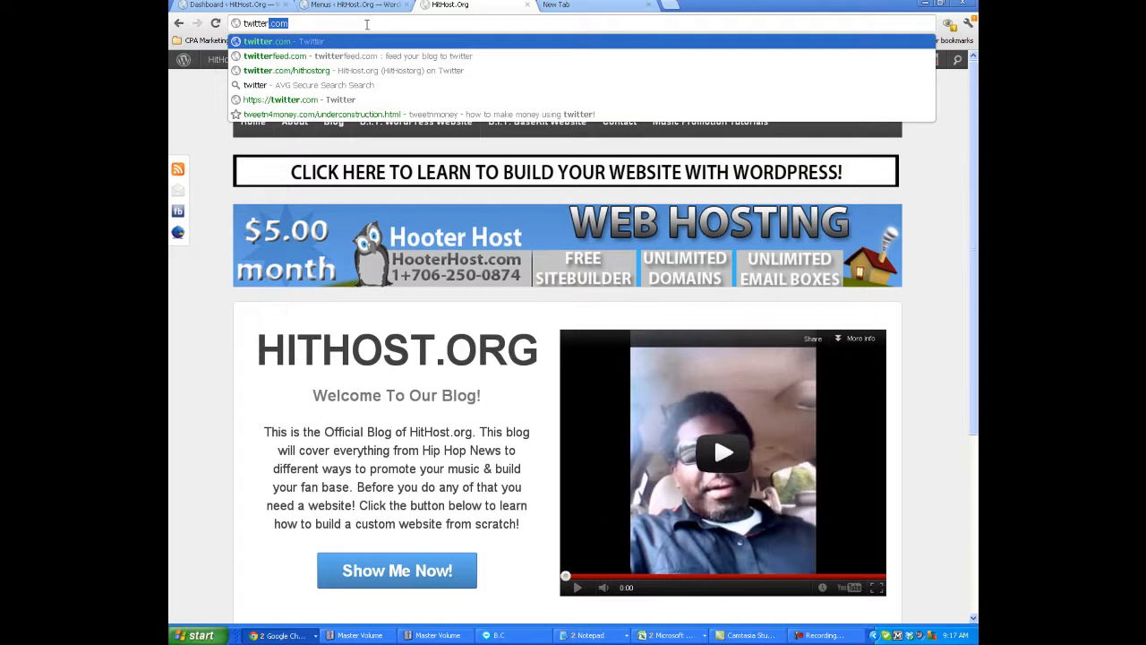
key(Return)
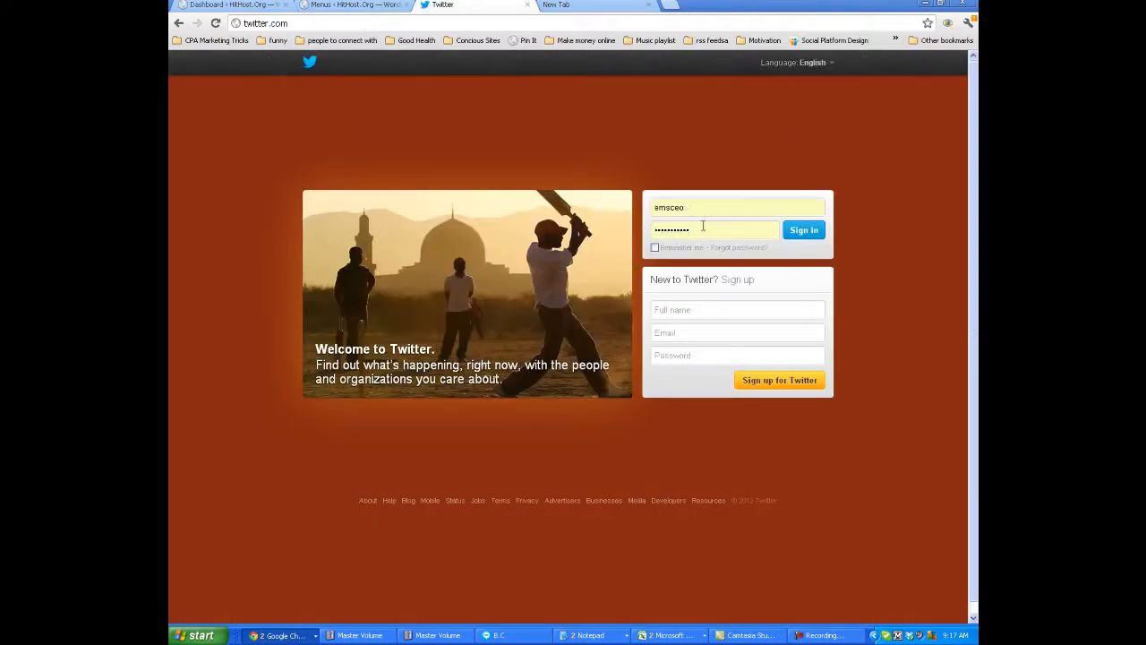
Sign in to Twitter with the HitHost.org account's username and password instead of the prefilled login.
click(817, 206)
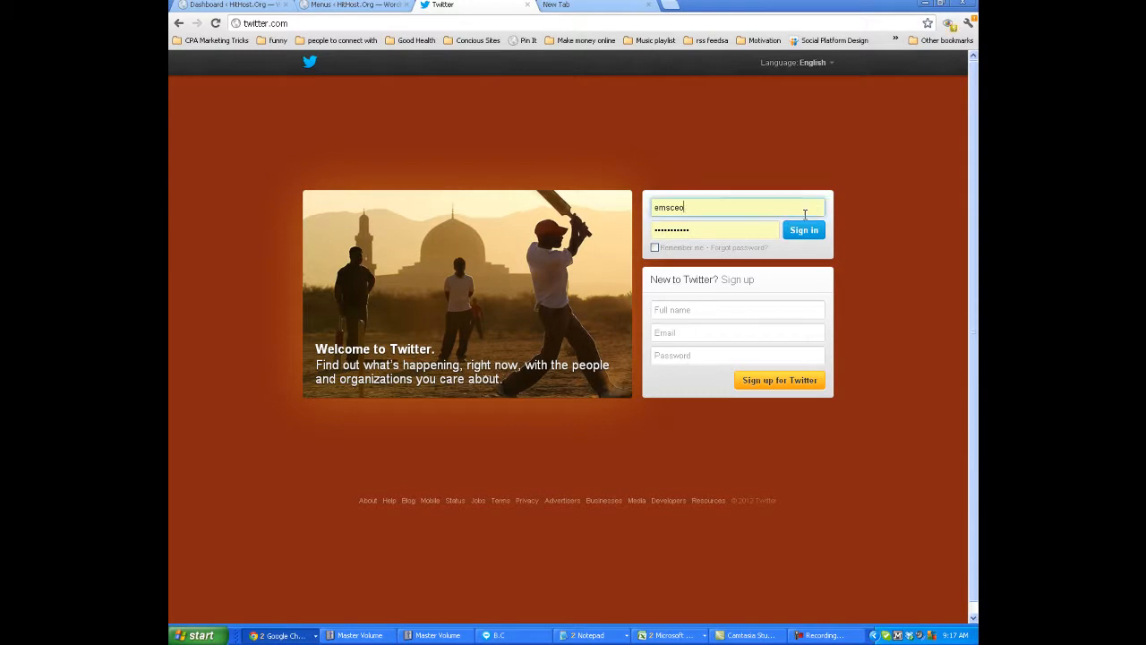
double_click(698, 211)
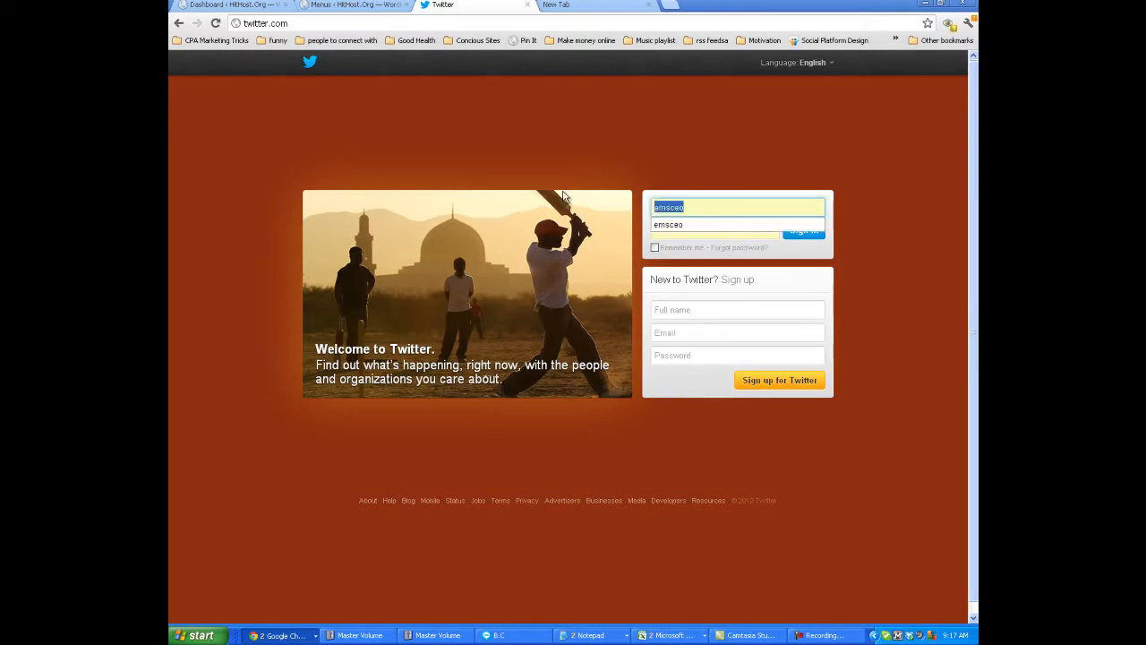
text(hit)
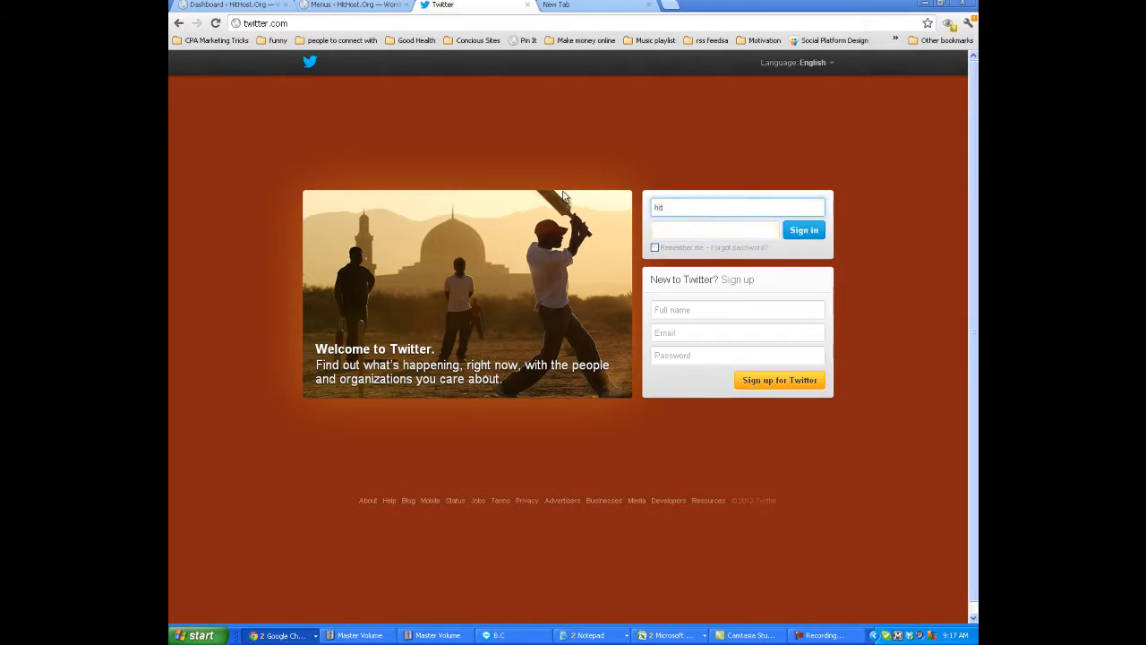
text(hostorg)
key(Tab)
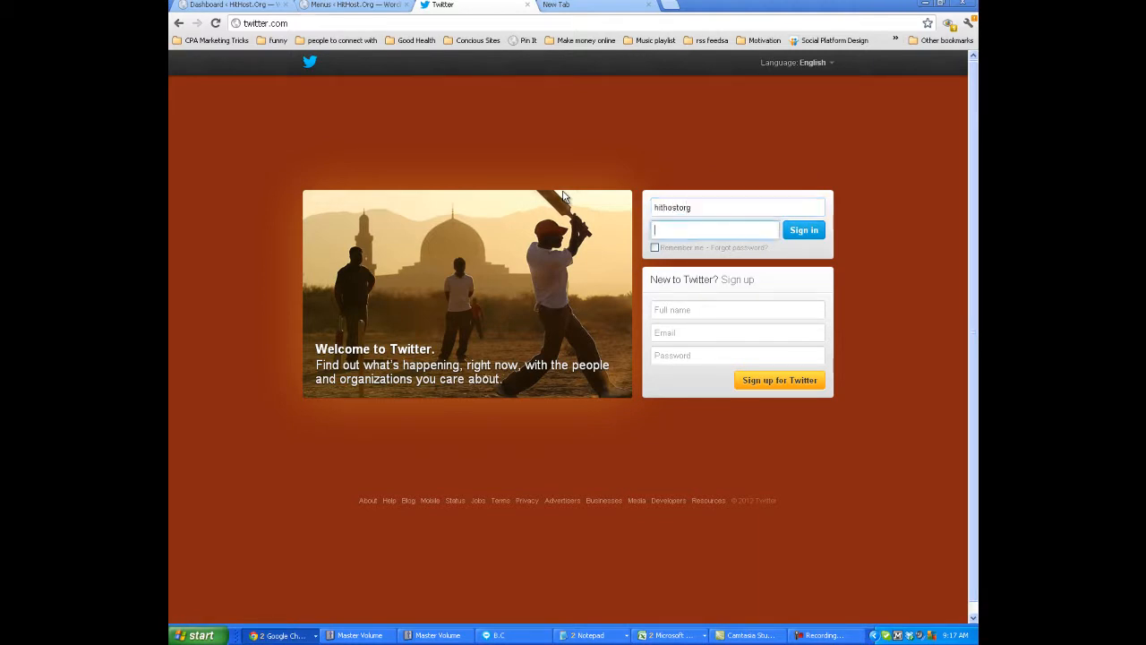
text(••••••••••)
key(Return)
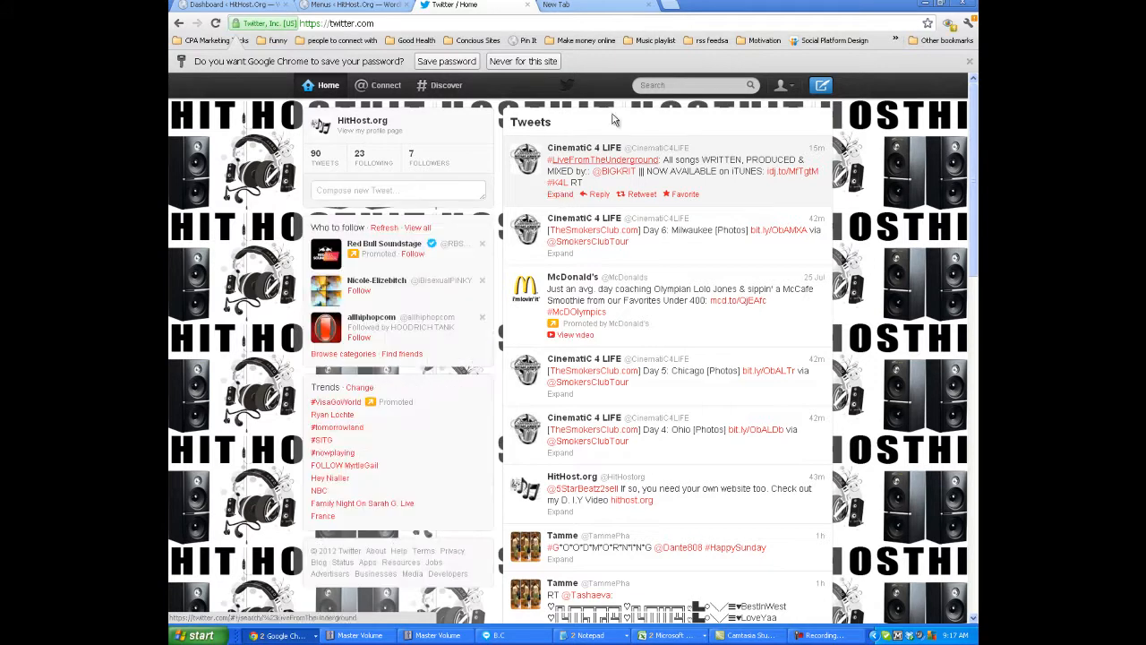
Search Twitter for the quoted phrase "i make beats" and look through the matching tweets.
click(682, 84)
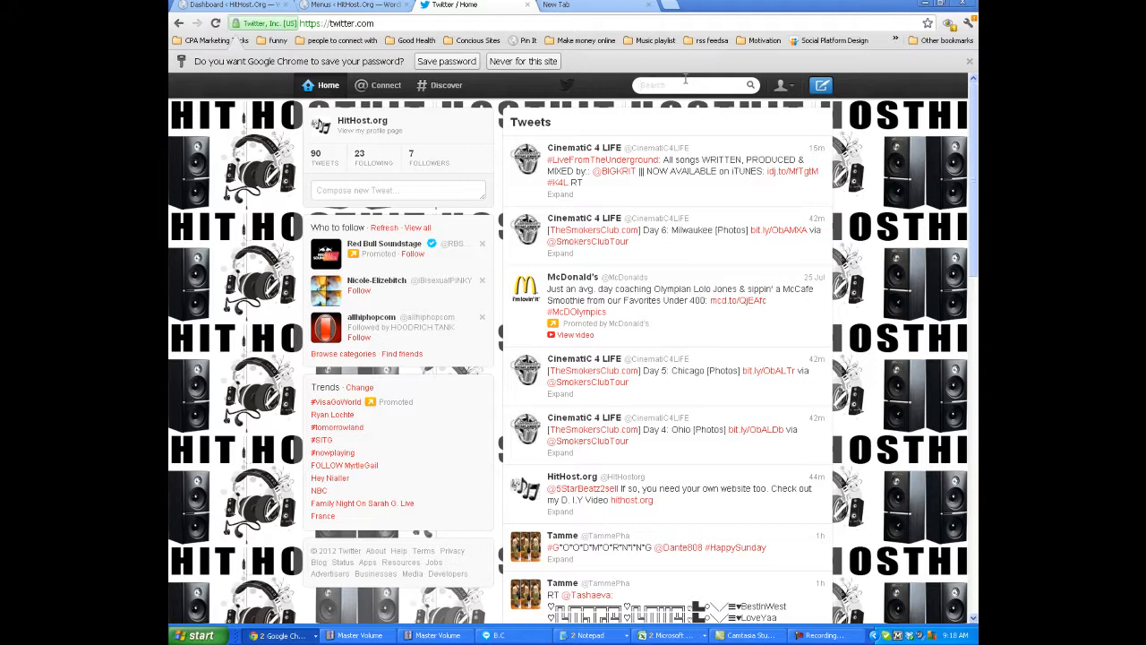
click(685, 79)
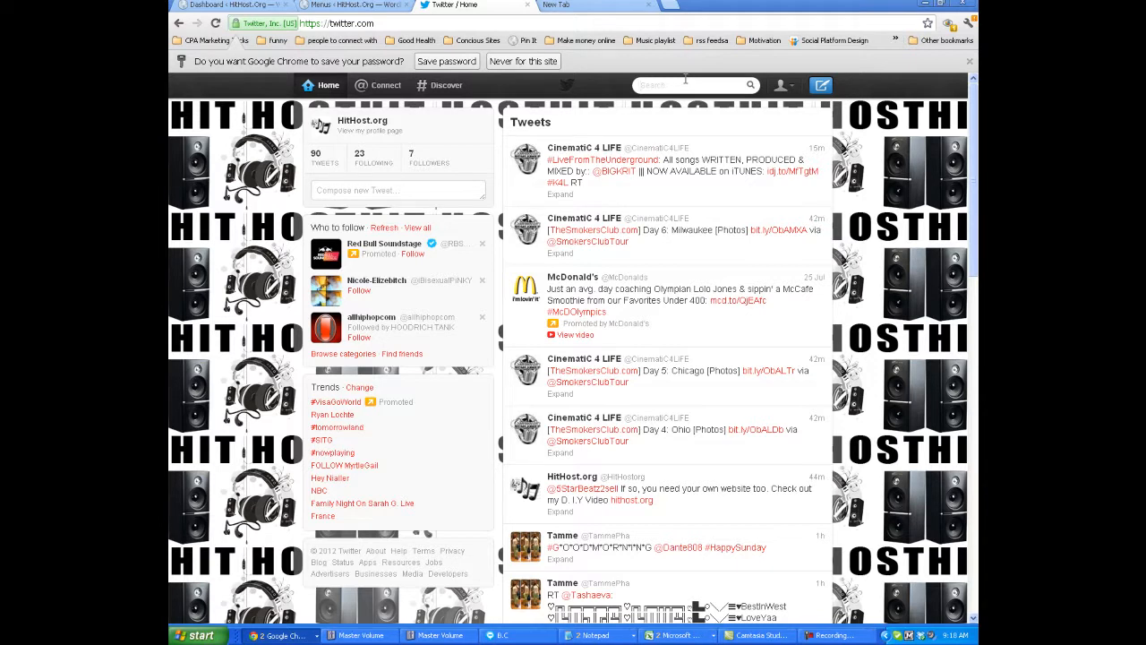
text(")
text(I make beats)
click(753, 85)
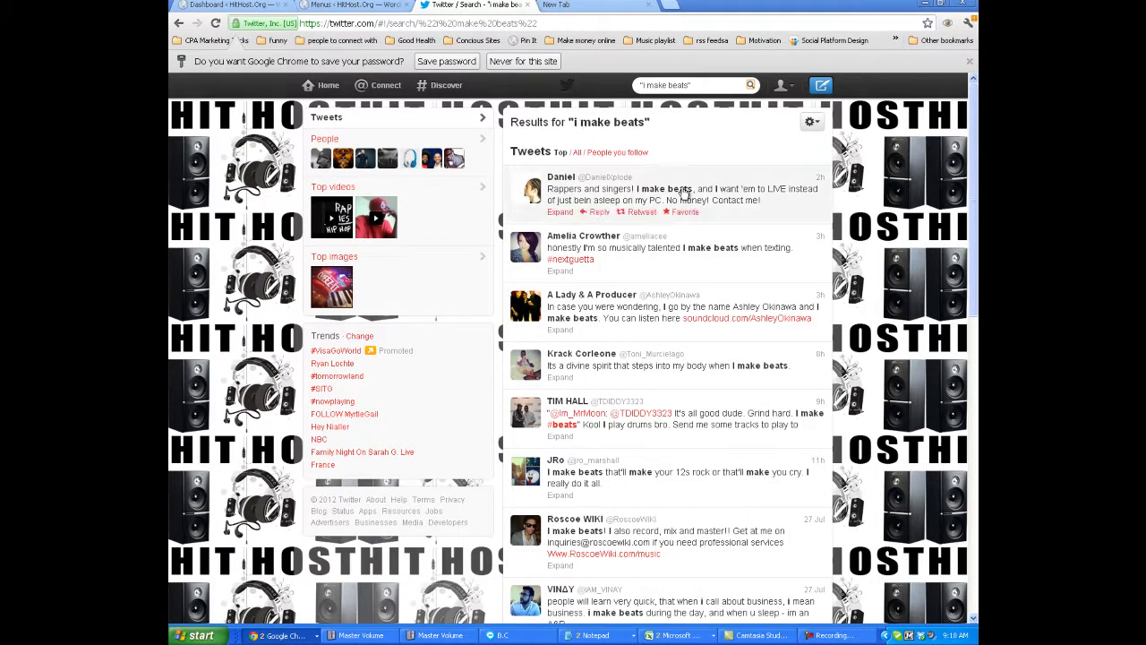
mouse_move(975, 162)
mouse_down()
mouse_move(975, 176)
mouse_move(974, 167)
mouse_up()
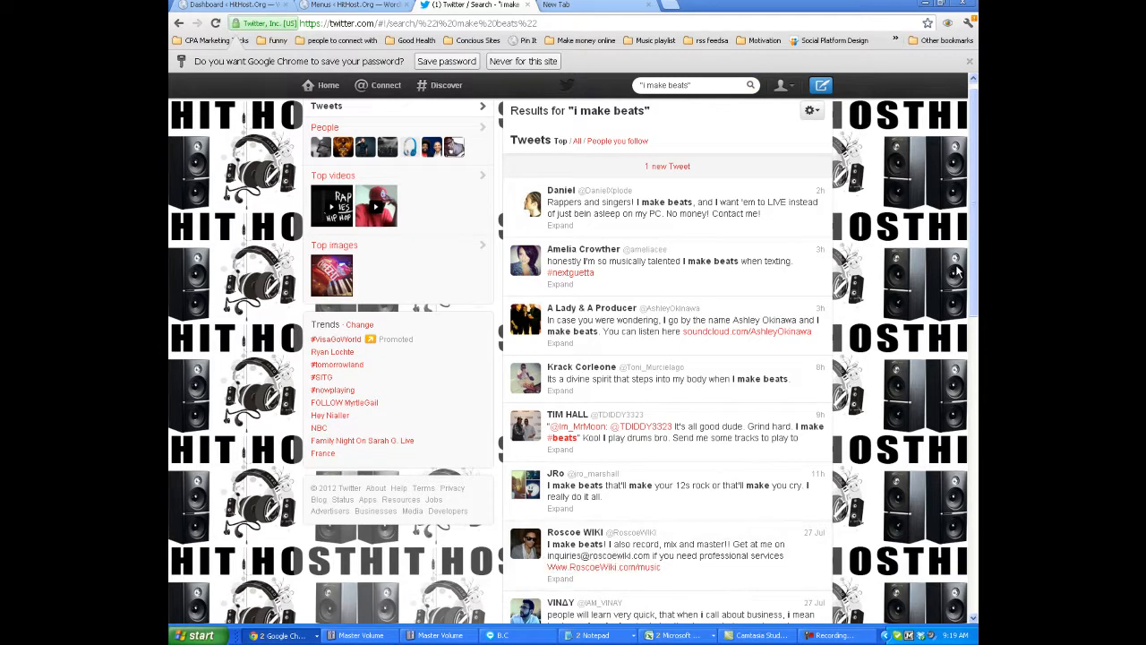
drag(972, 273, 961, 349)
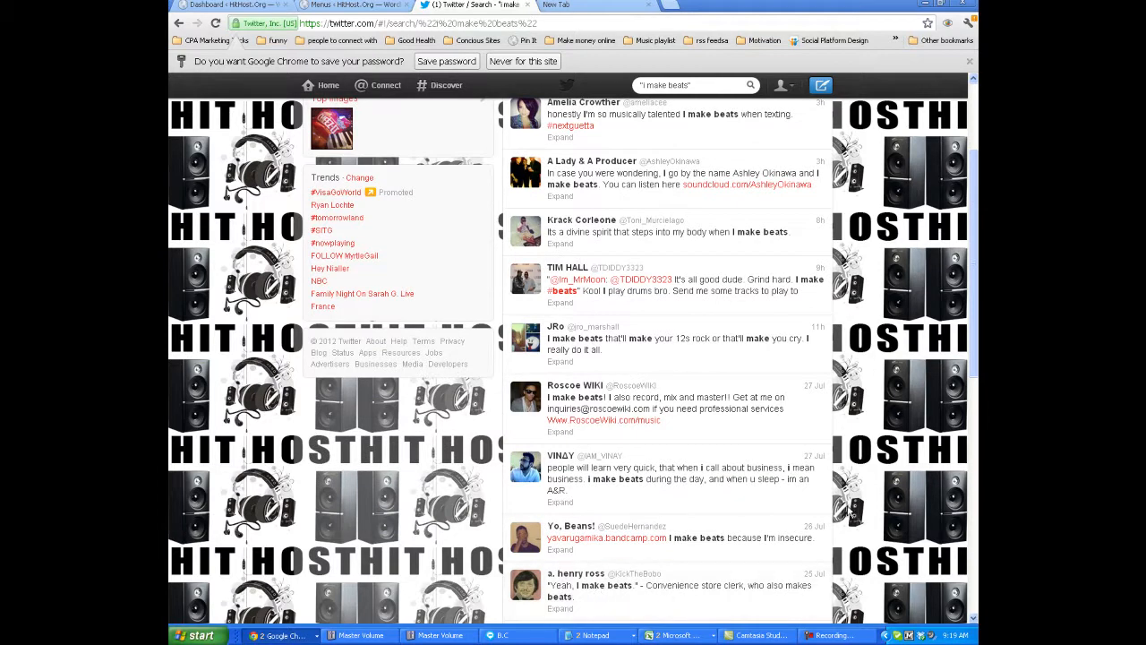
drag(967, 392, 969, 309)
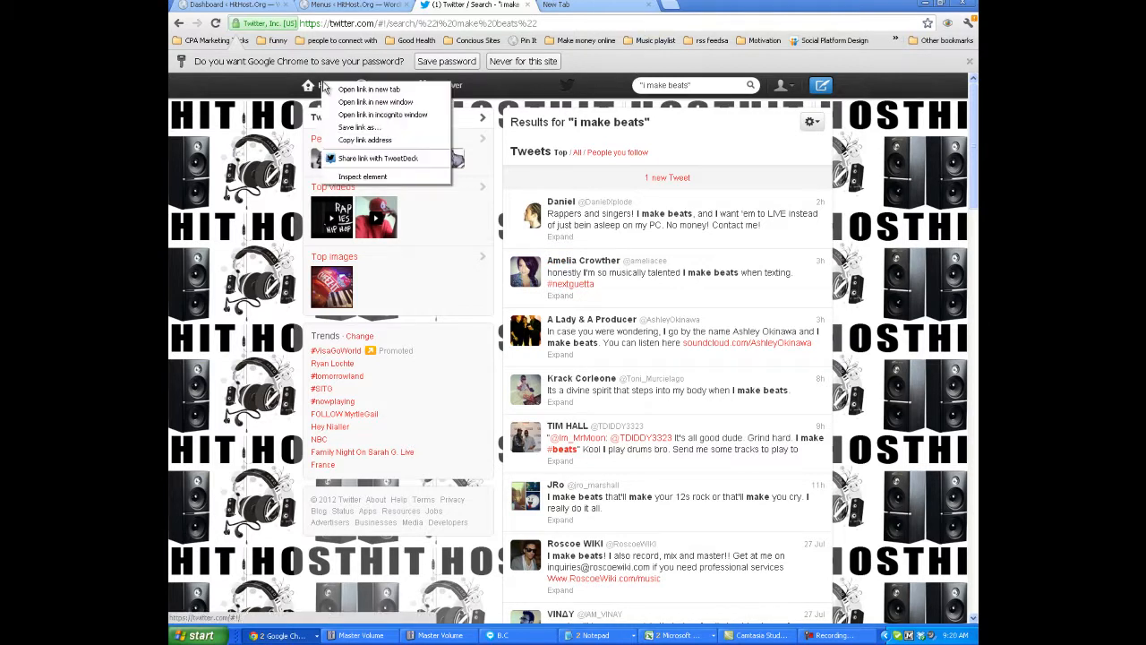
Open the Twitter home page in a separate tab and search there for the quoted phrase "I like rap".
right_click(325, 85)
click(348, 92)
click(583, 4)
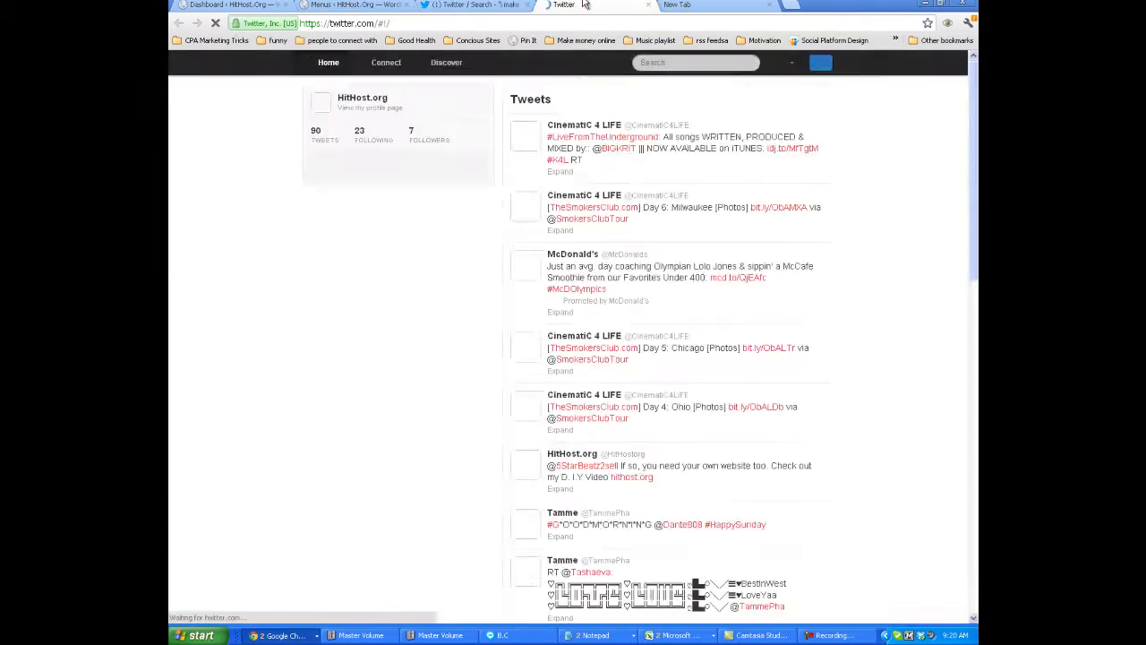
click(668, 63)
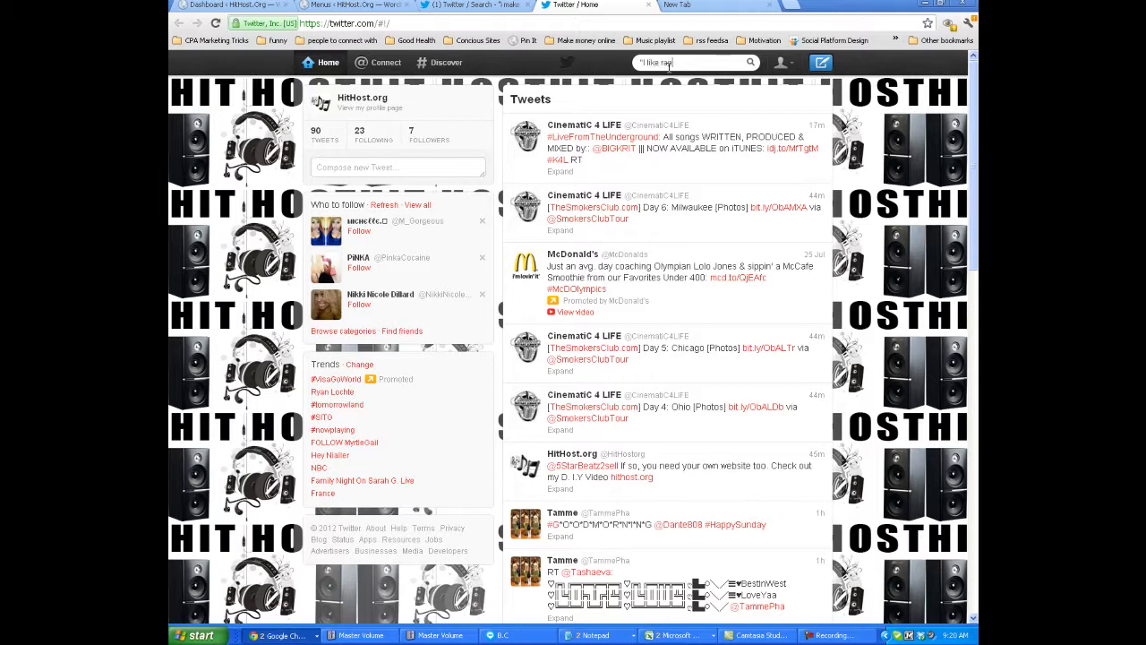
text(")
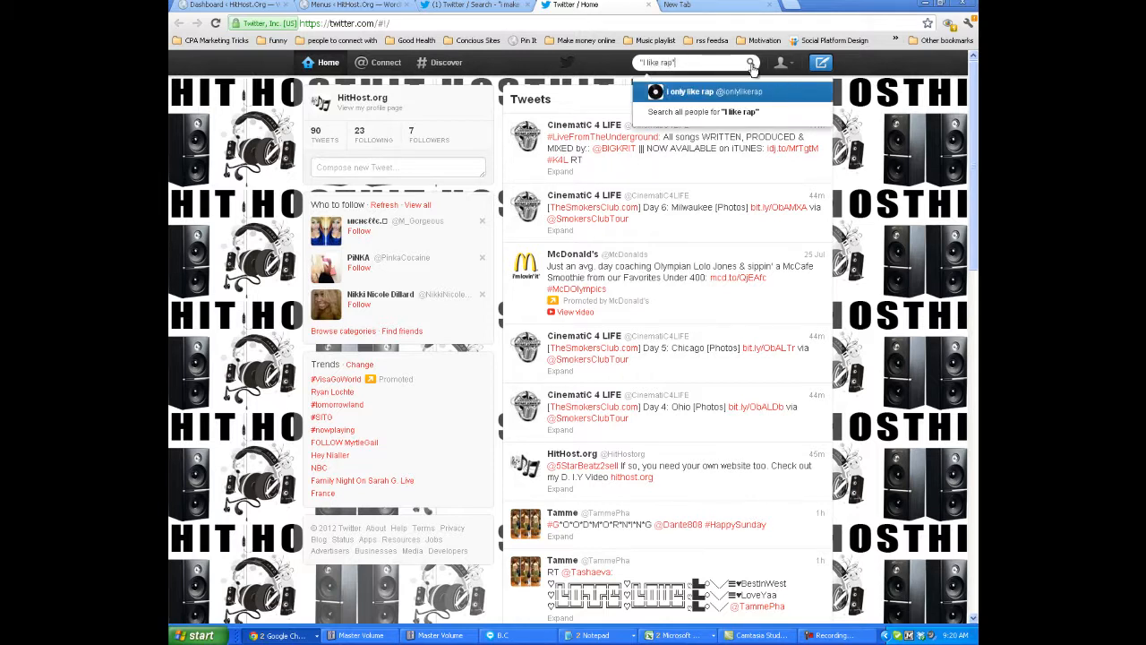
click(750, 63)
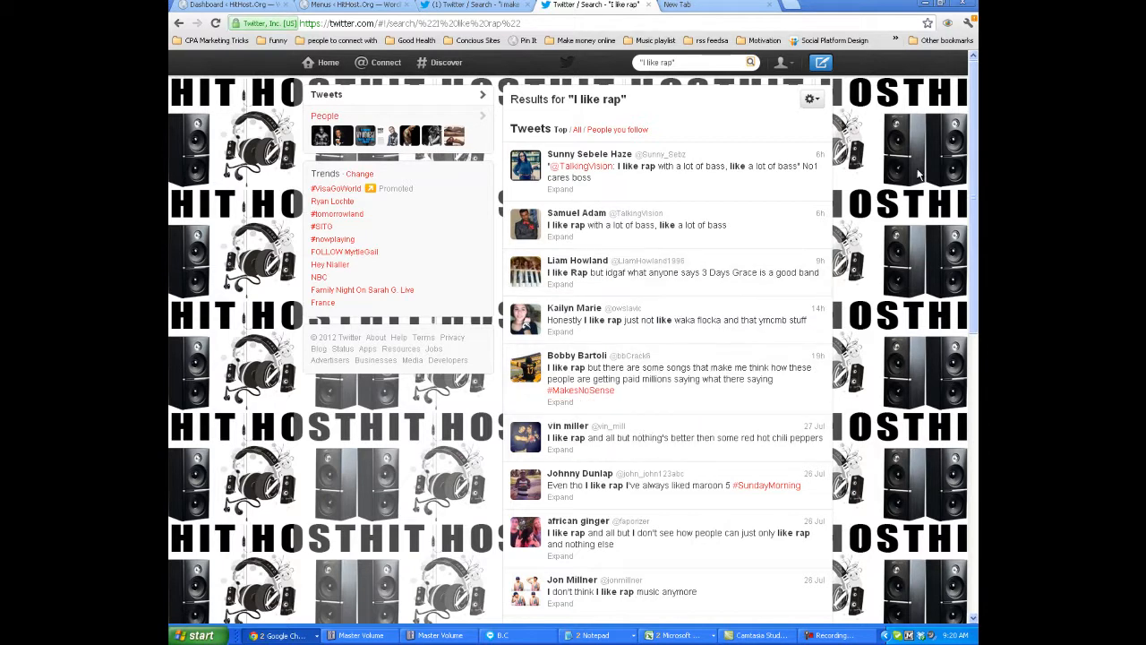
Look over the "I like rap" search results and load the newly arrived tweet into the list.
drag(971, 148, 972, 64)
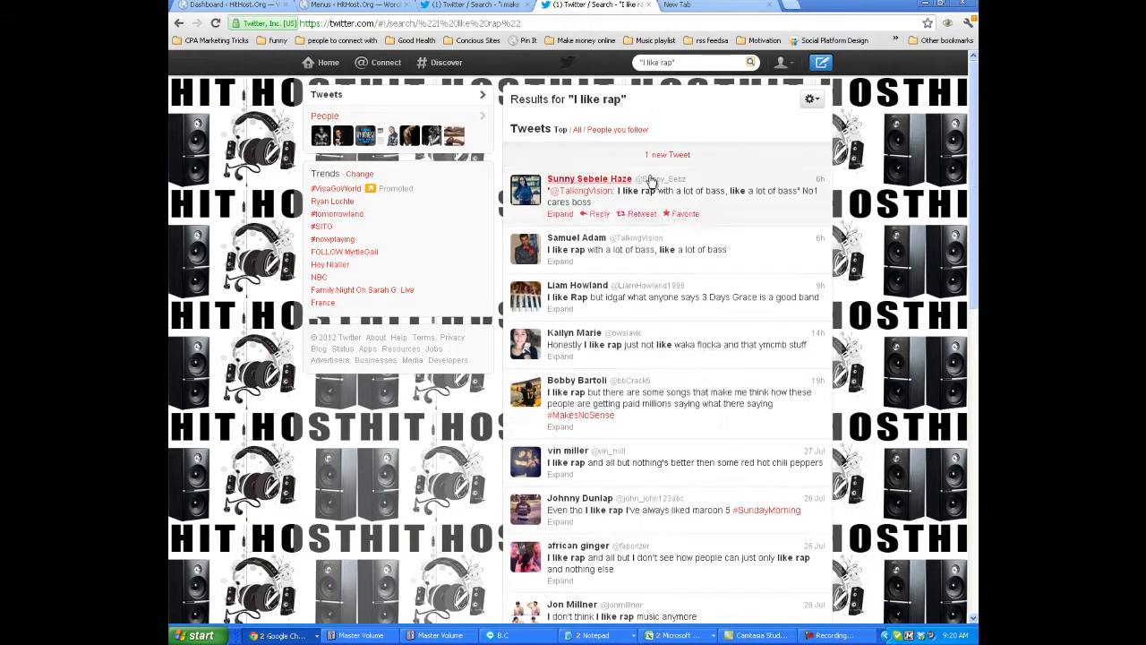
click(655, 158)
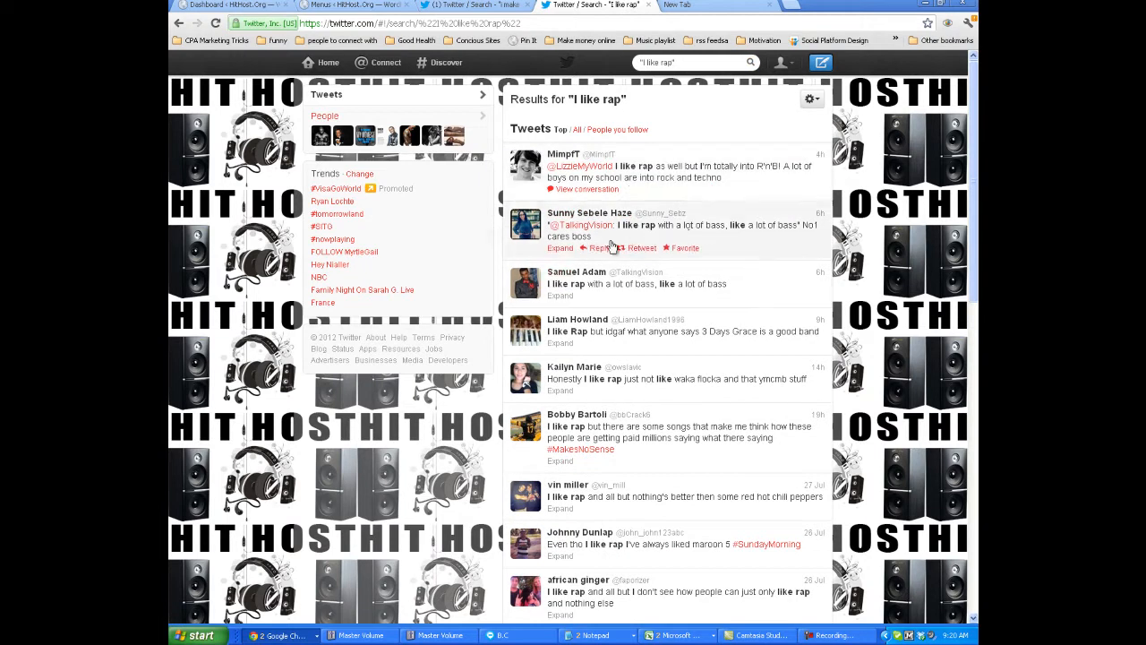
click(674, 61)
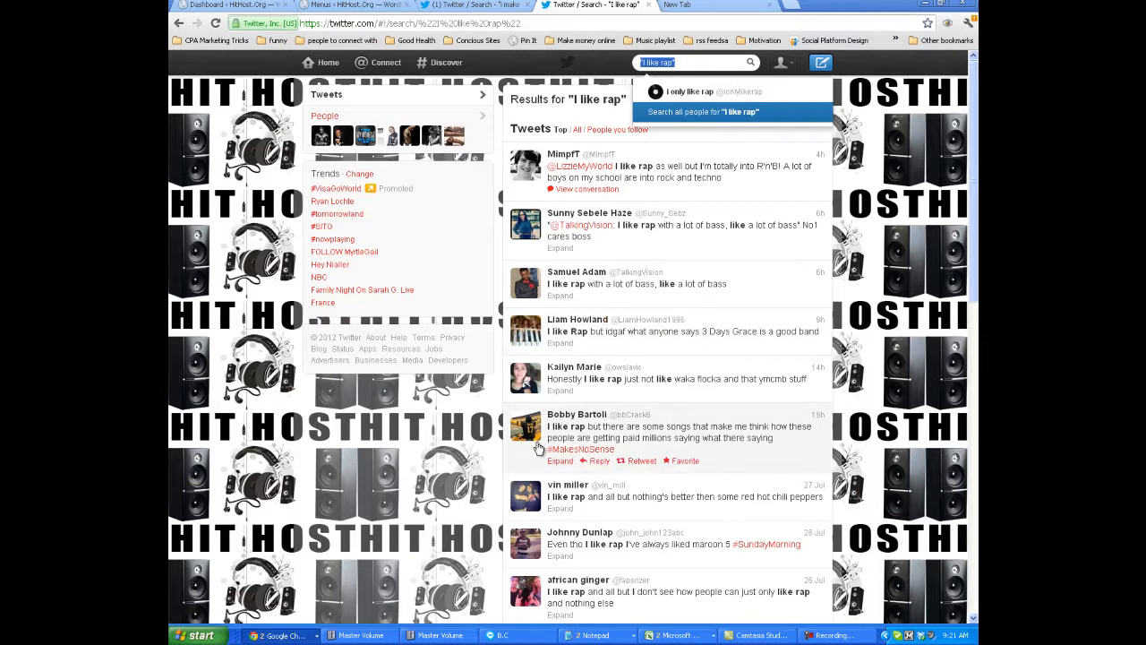
Load yahoo.com in the empty browser tab.
click(707, 5)
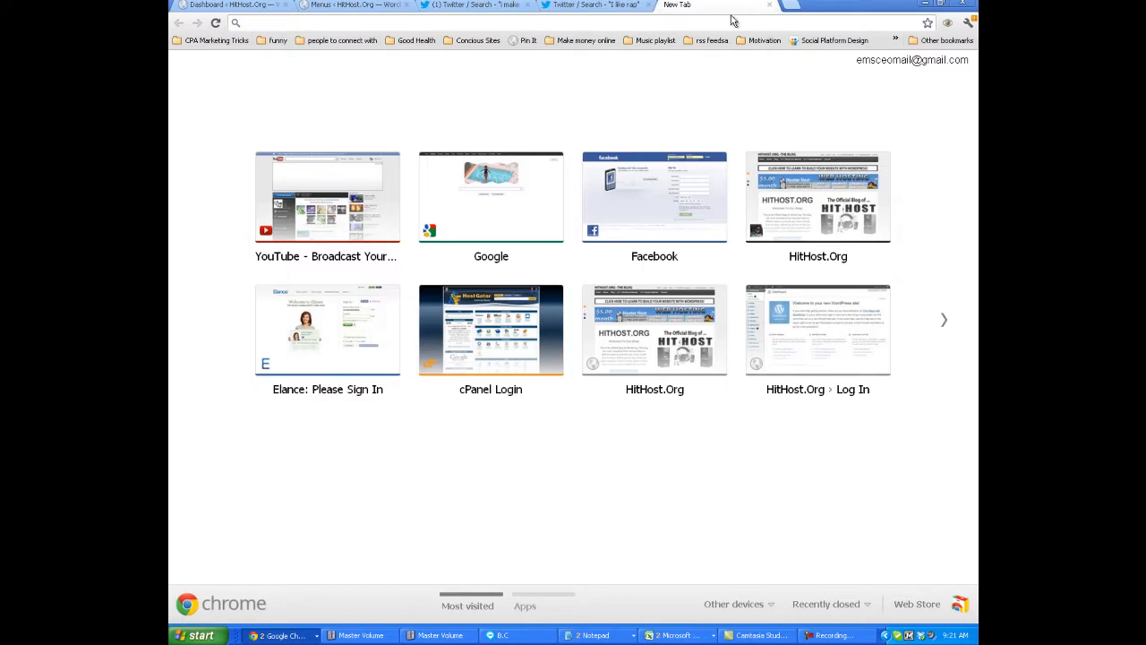
text(yahoo)
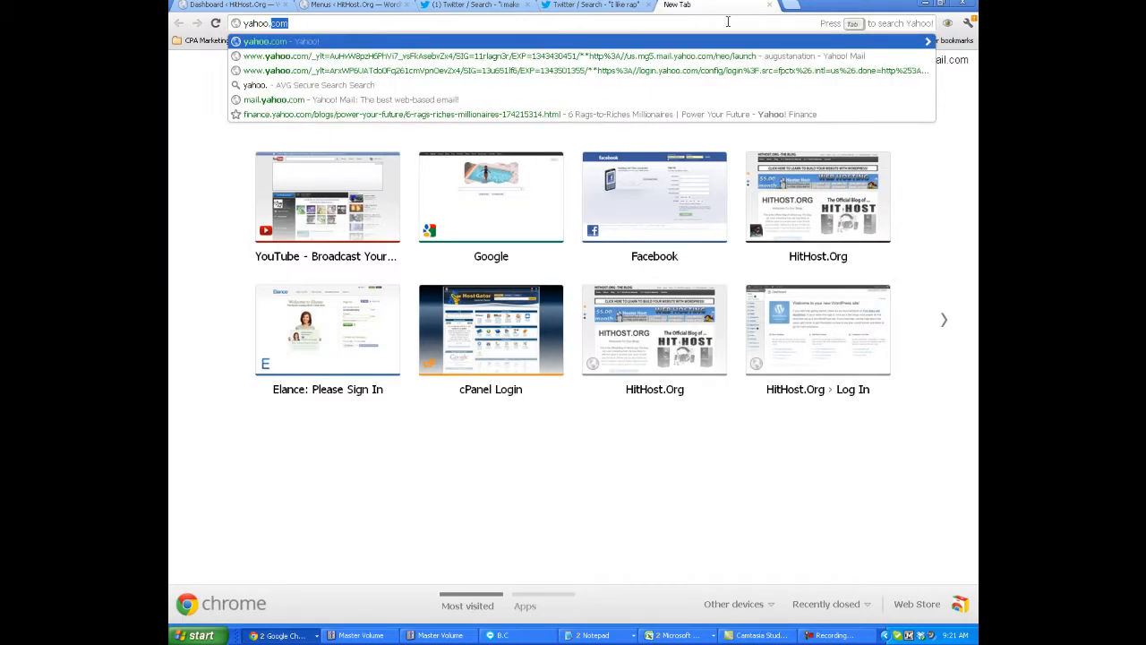
text(.)
key(Return)
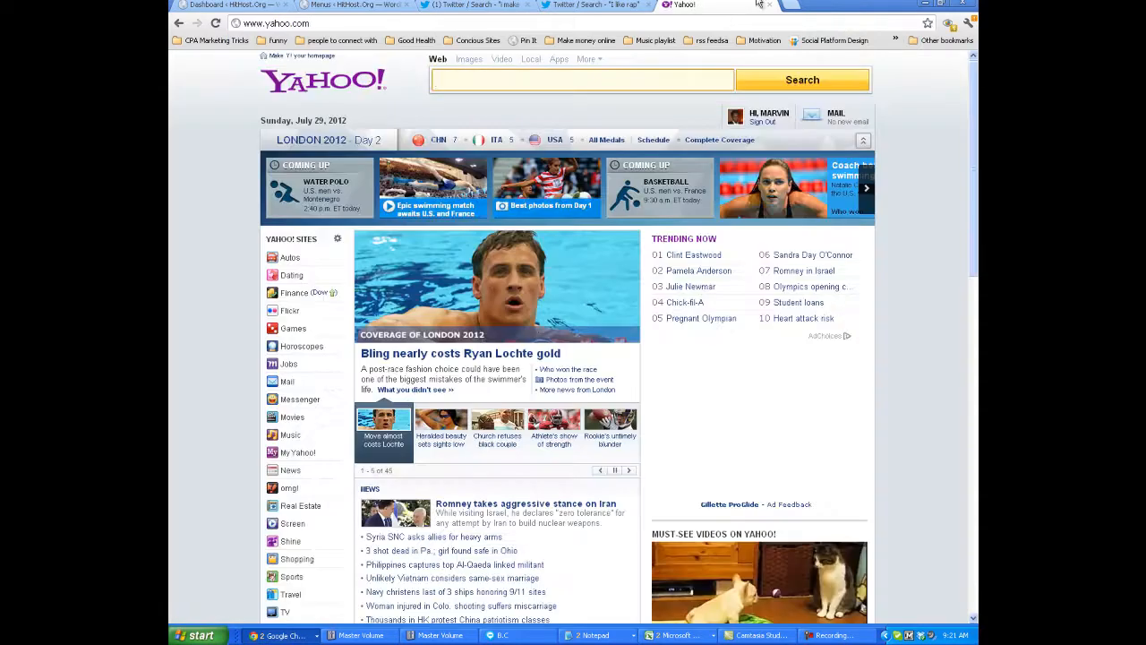
Replace the Yahoo page with the Yahoo Pipes site at pipes.yahoo.com.
mouse_move(797, 108)
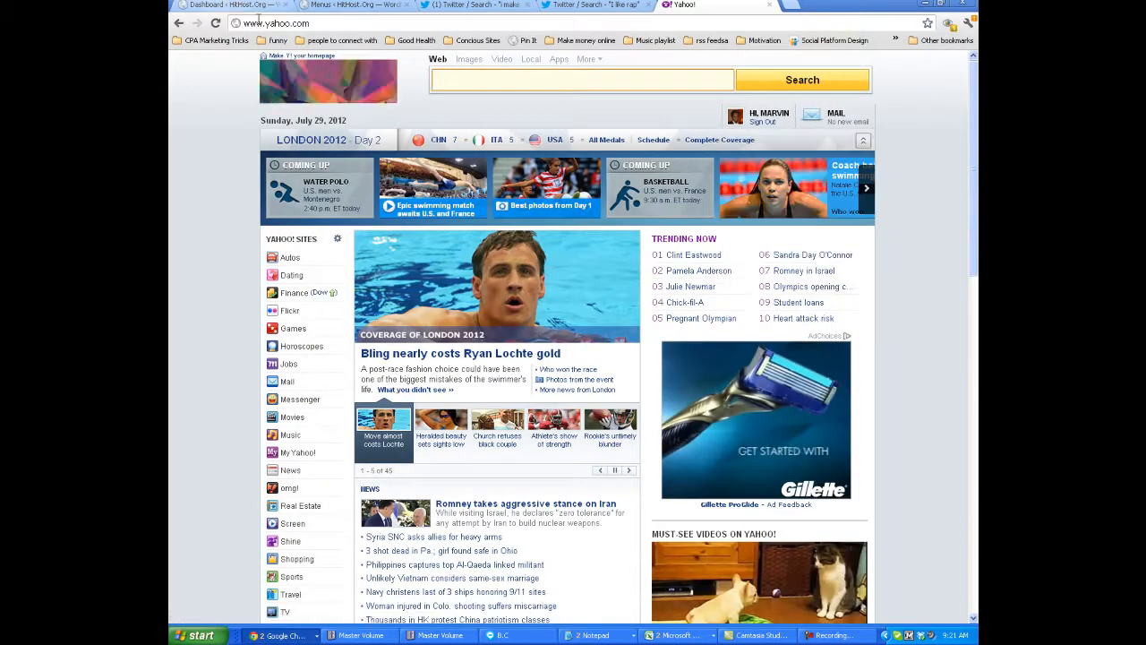
click(297, 24)
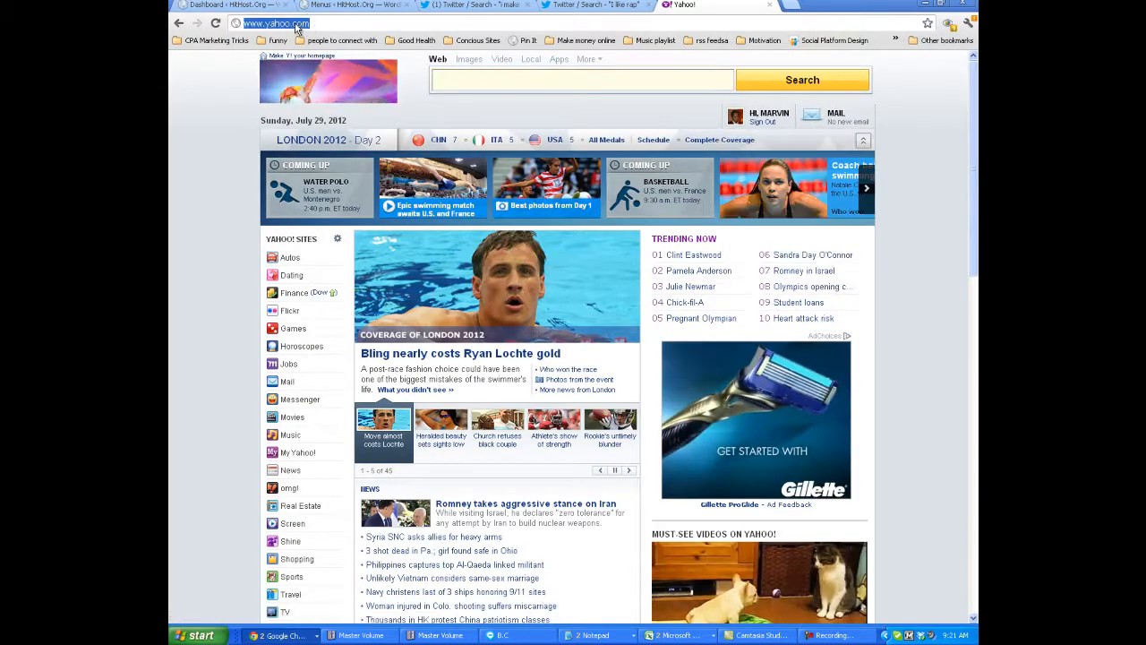
text(pipes)
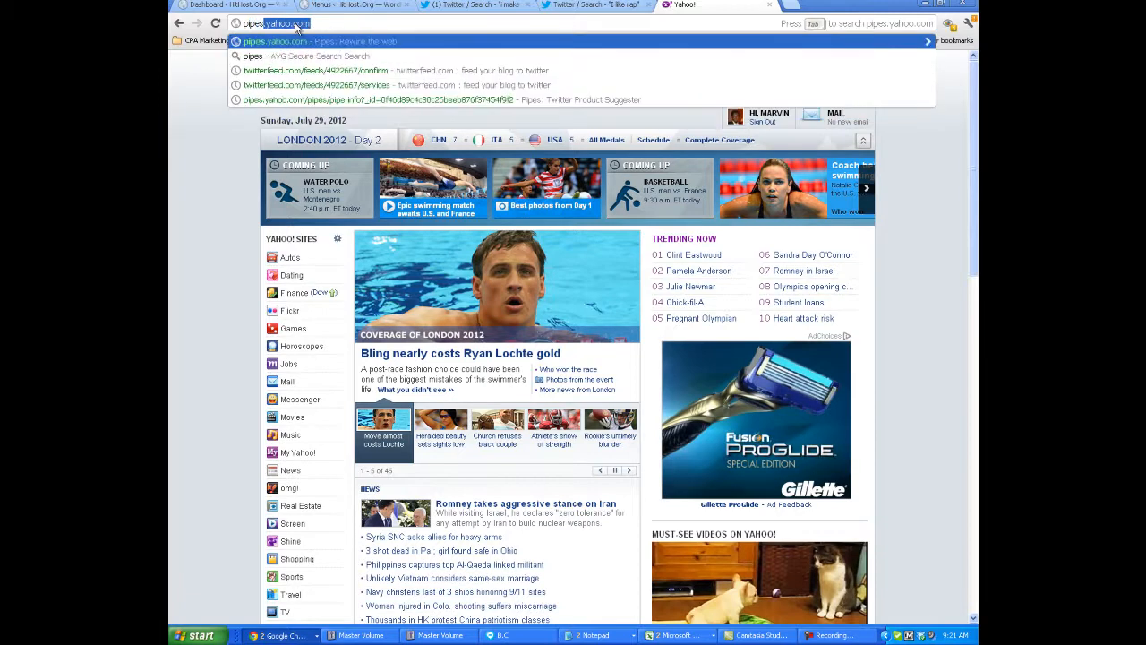
text(.yahoo.com)
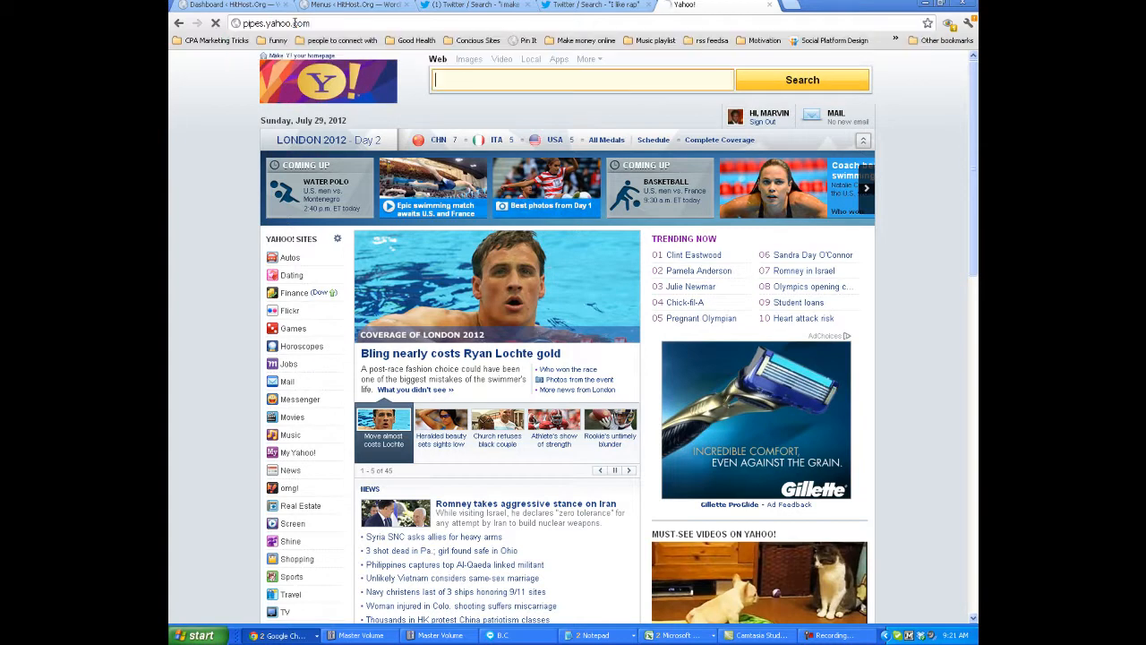
key(Return)
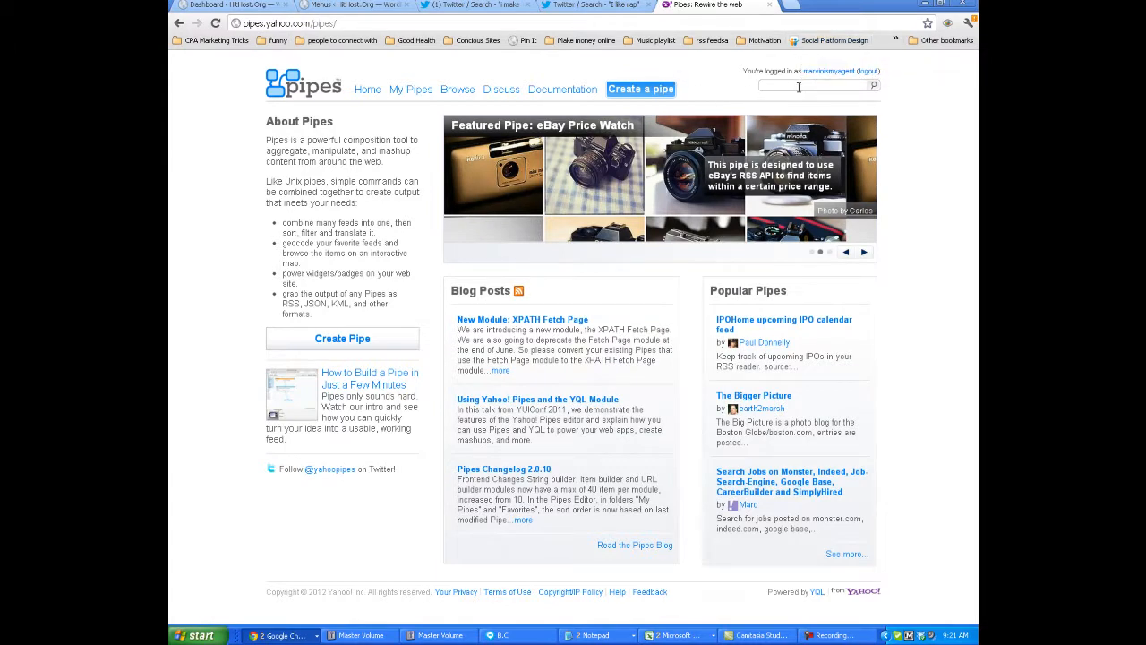
Search Pipes for "twitter product suggester" and open the original Twitter Product Suggester pipe published on 12/13/10.
click(800, 85)
click(817, 87)
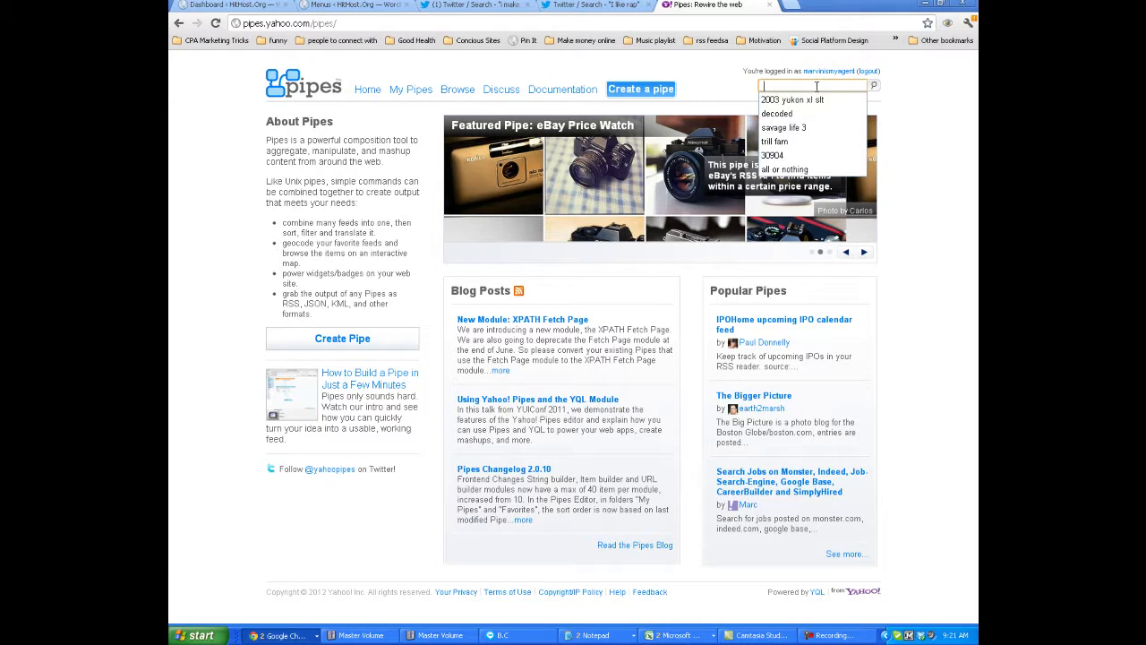
text(t)
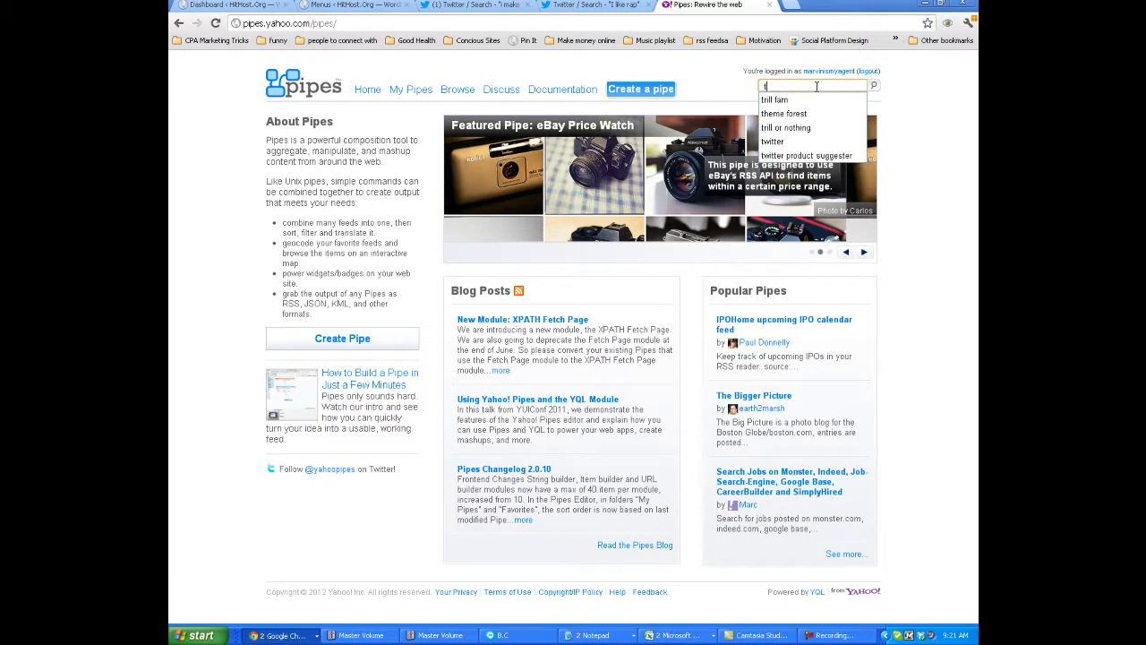
key(Down)
key(Down)
key(Down)
key(Down)
key(Down)
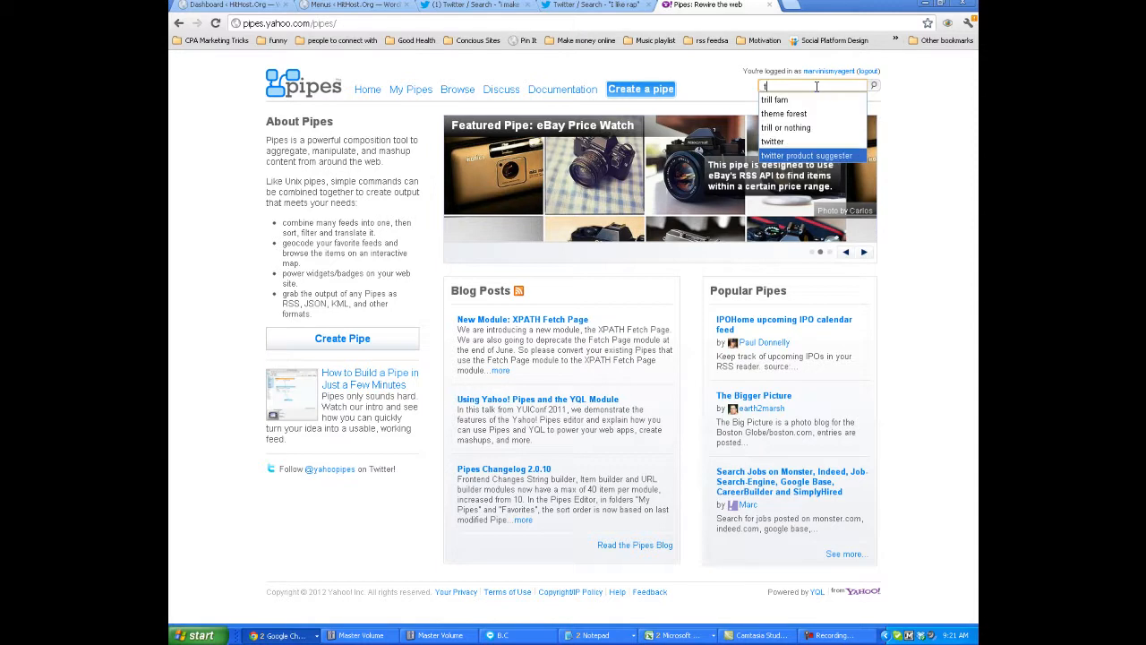
key(Return)
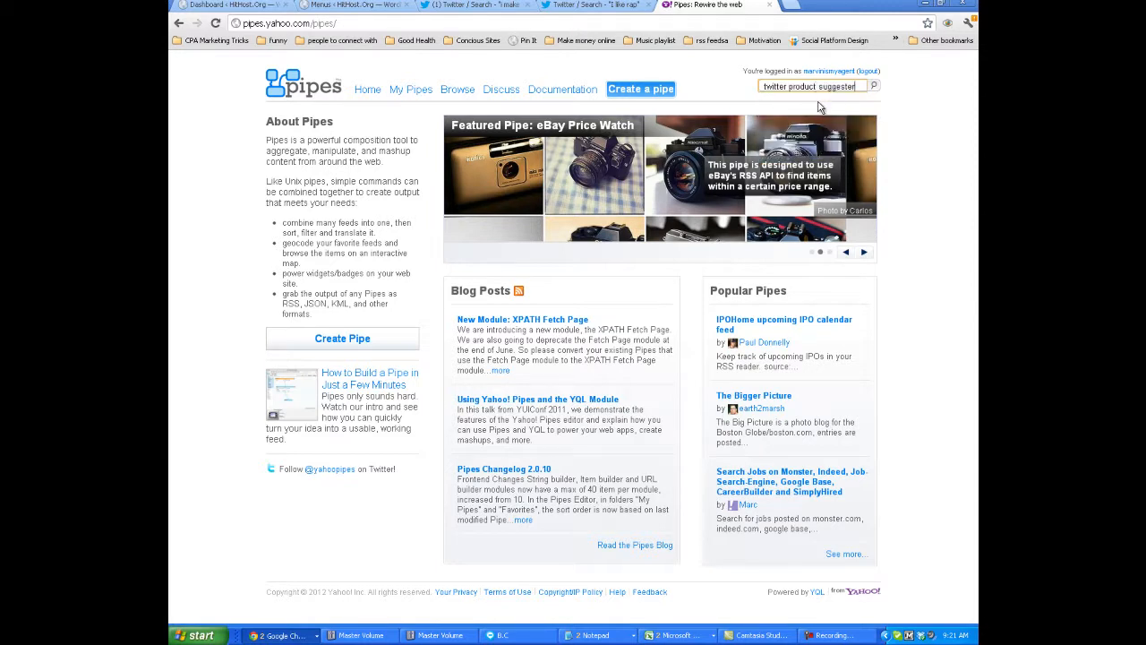
click(875, 89)
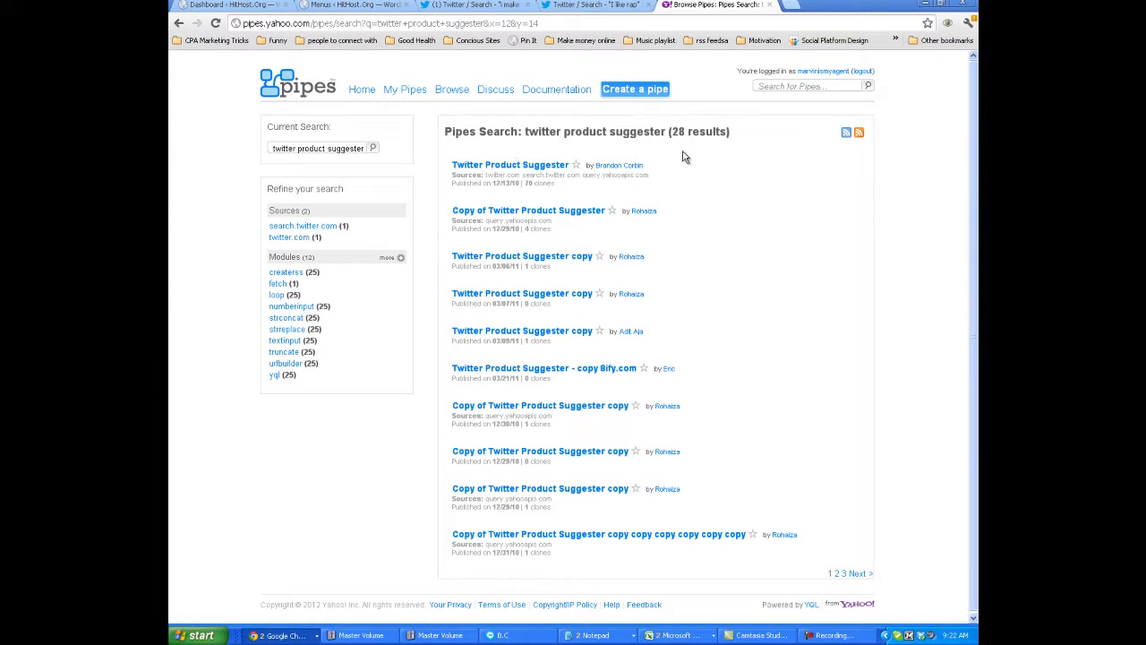
click(526, 168)
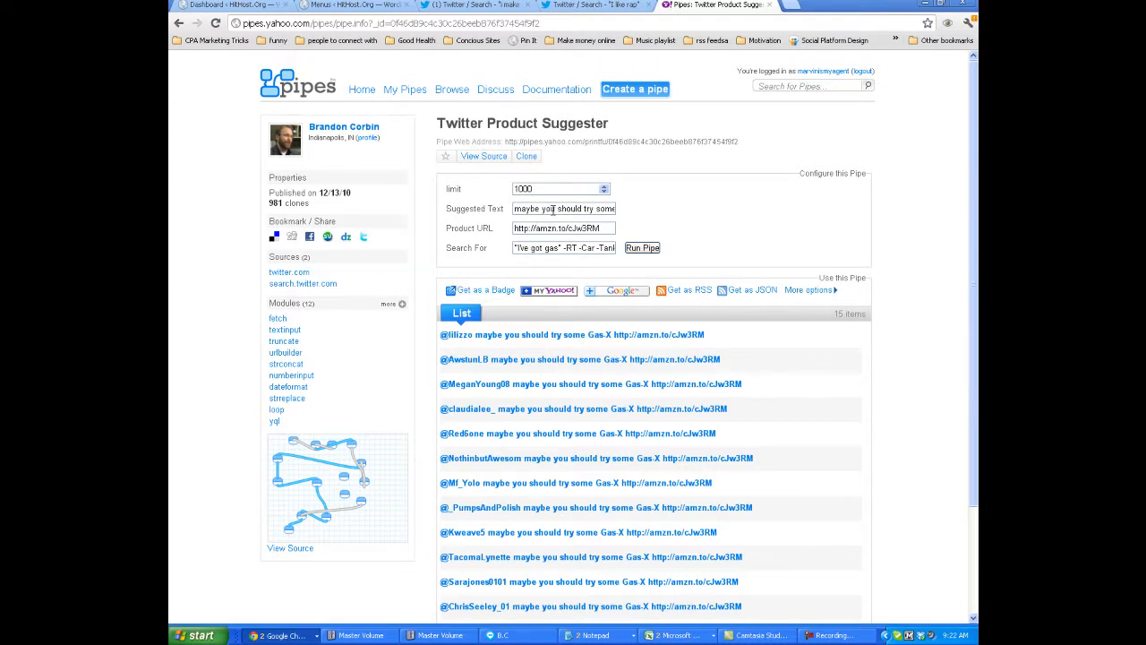
Review the pipe's Suggested Text field and check the "i make beats" search results on Twitter.
drag(514, 208, 640, 206)
drag(512, 211, 430, 188)
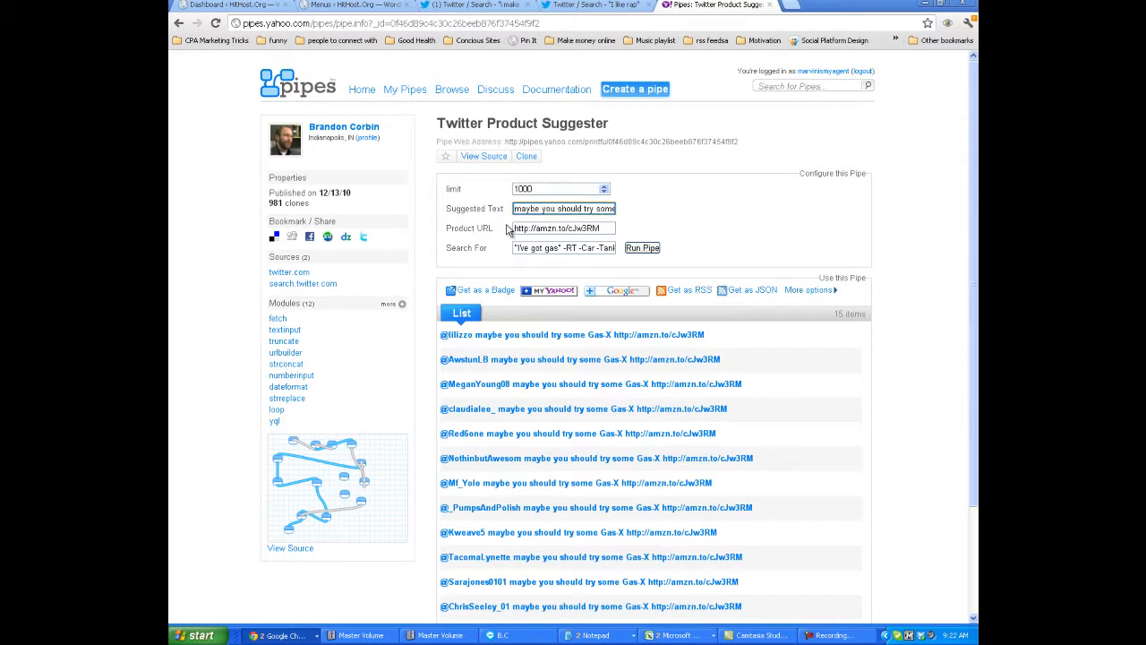
click(467, 5)
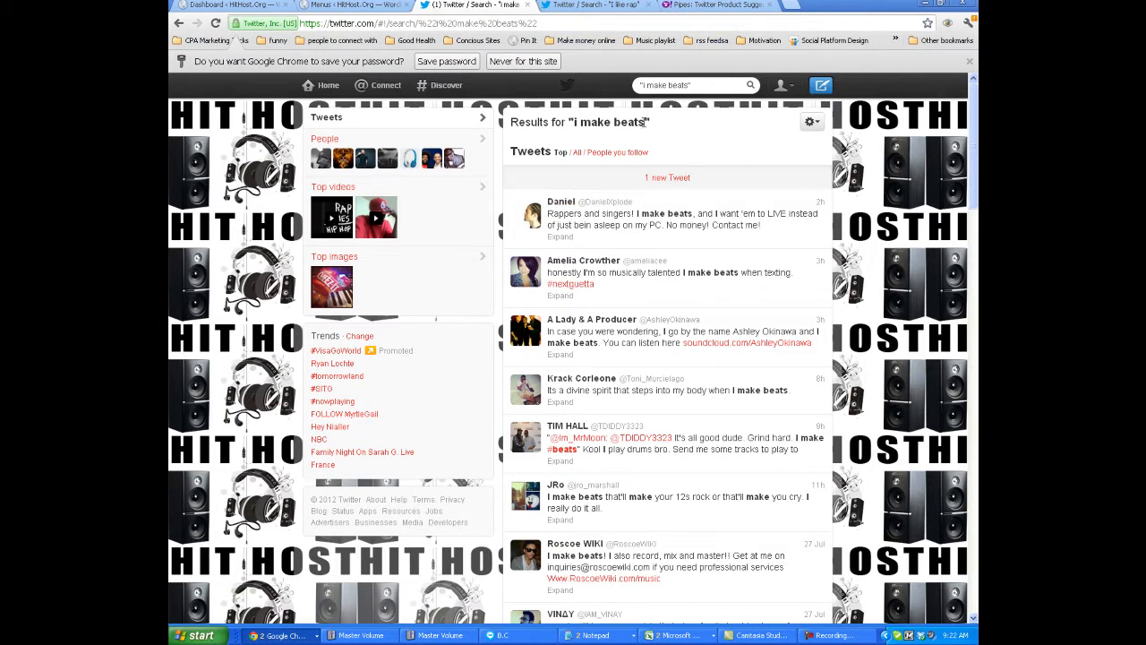
click(689, 5)
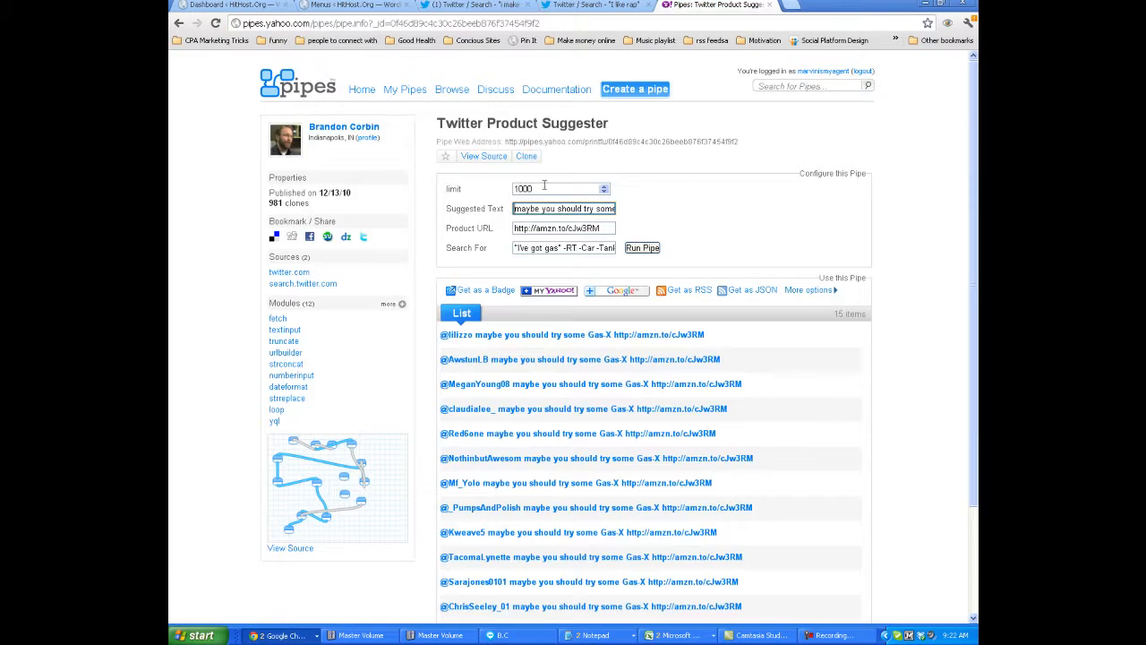
Set the Suggested Text to "I make beats too! But Im more of a drummer, would you like to collab on a beat?".
triple_click(560, 208)
key(BackSpace)
text(more of a)
text( drummer)
text(, would y)
text(ou like to)
text( collab)
text( on a beat)
text(?)
Check the spelling suggestions for "collab" and reread the suggested message from start to end.
right_click(561, 209)
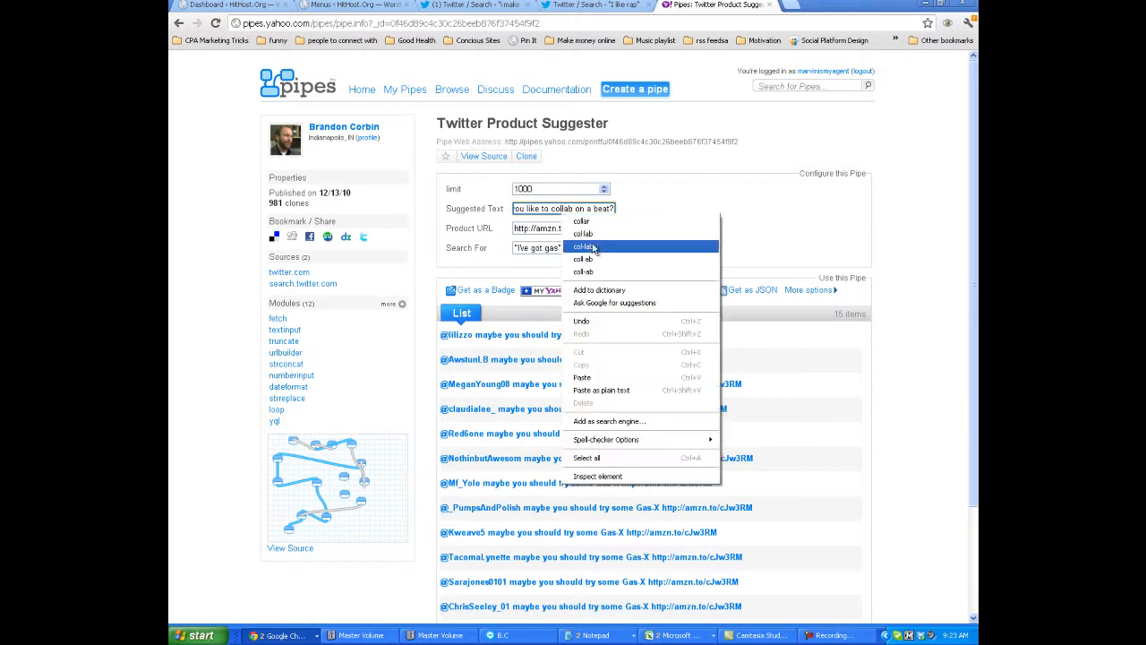
click(561, 207)
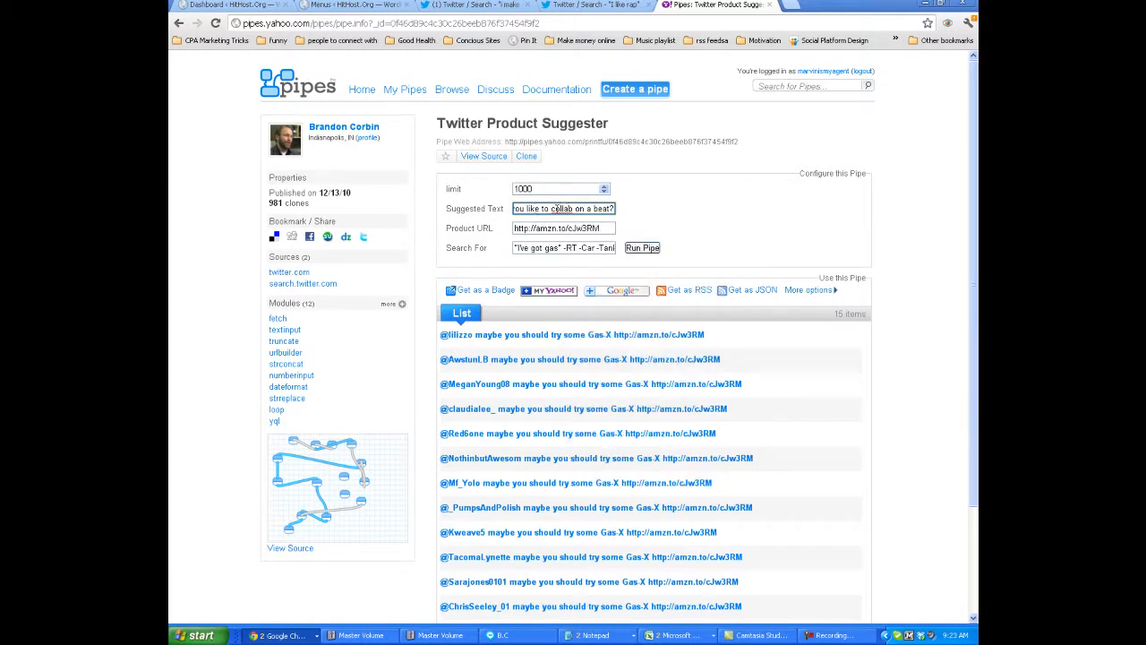
drag(571, 210, 356, 206)
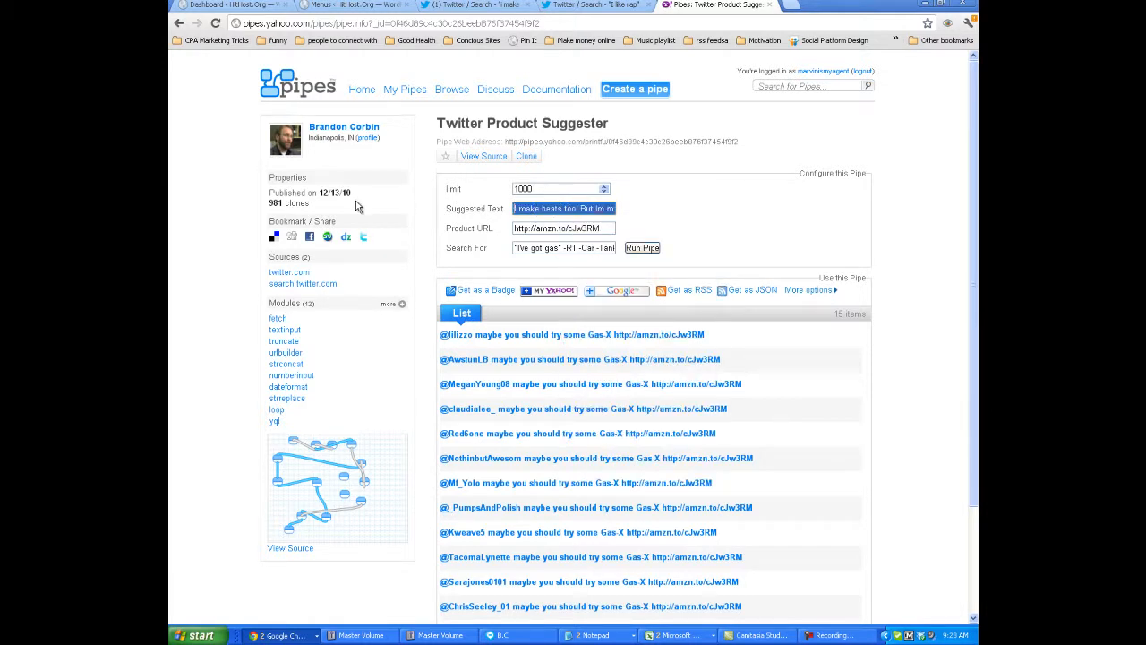
click(570, 208)
drag(570, 209, 660, 217)
Open an empty browser tab and return to the Twitter Product Suggester page.
click(790, 5)
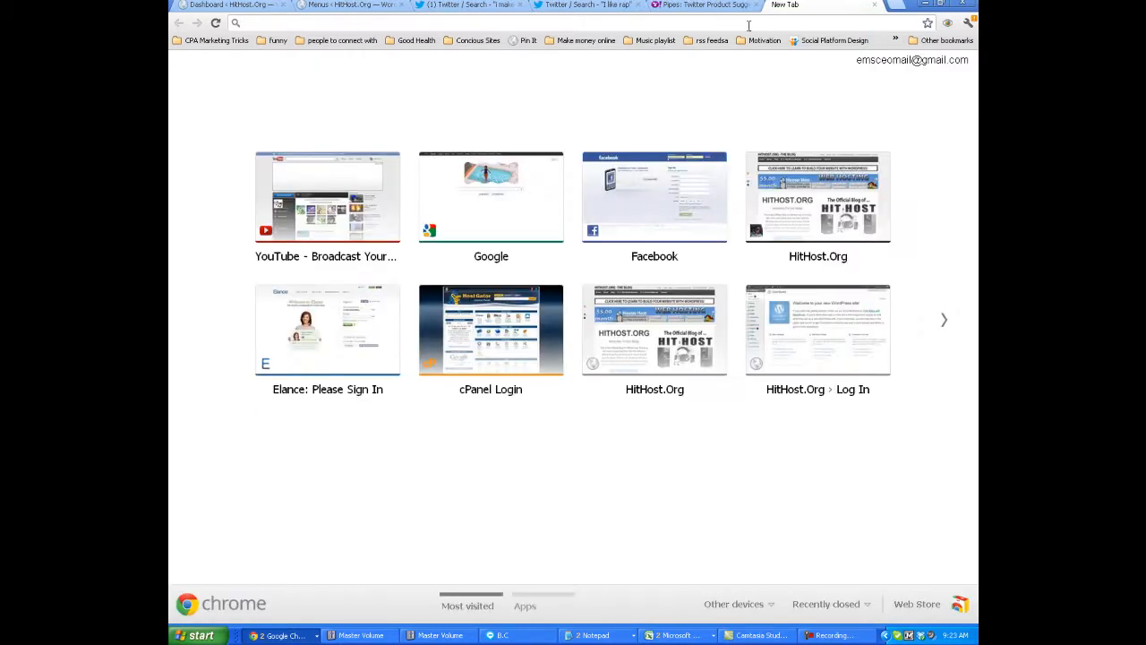
click(703, 6)
click(586, 6)
click(708, 4)
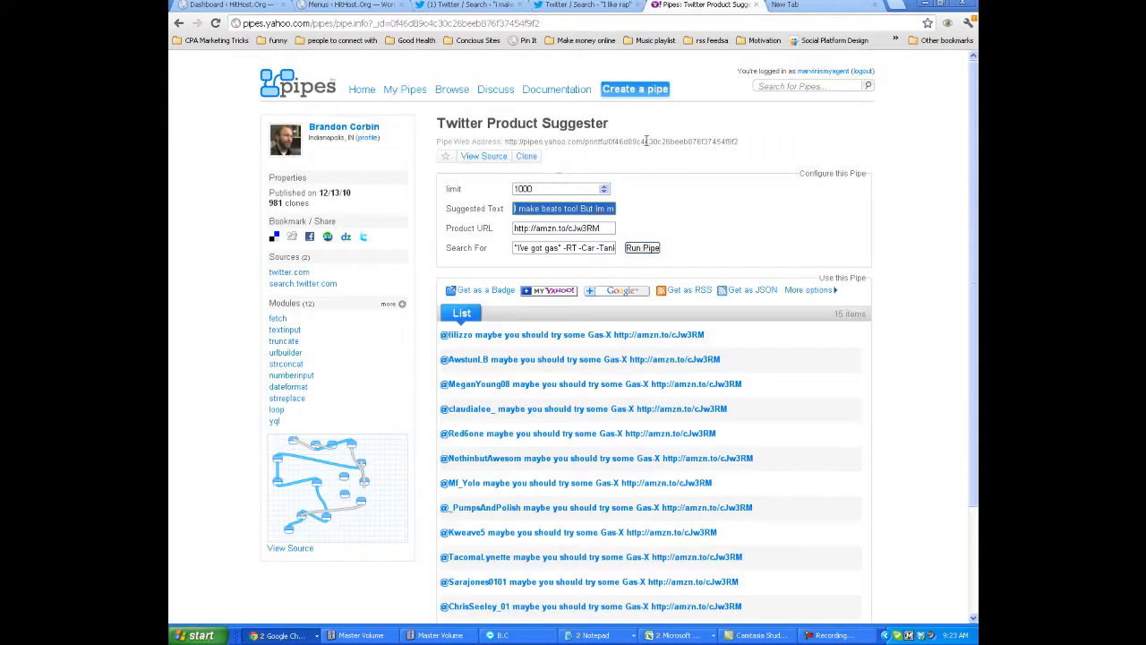
Replace the Suggested Text with "If you need a website to promote your beats check out my video".
click(569, 209)
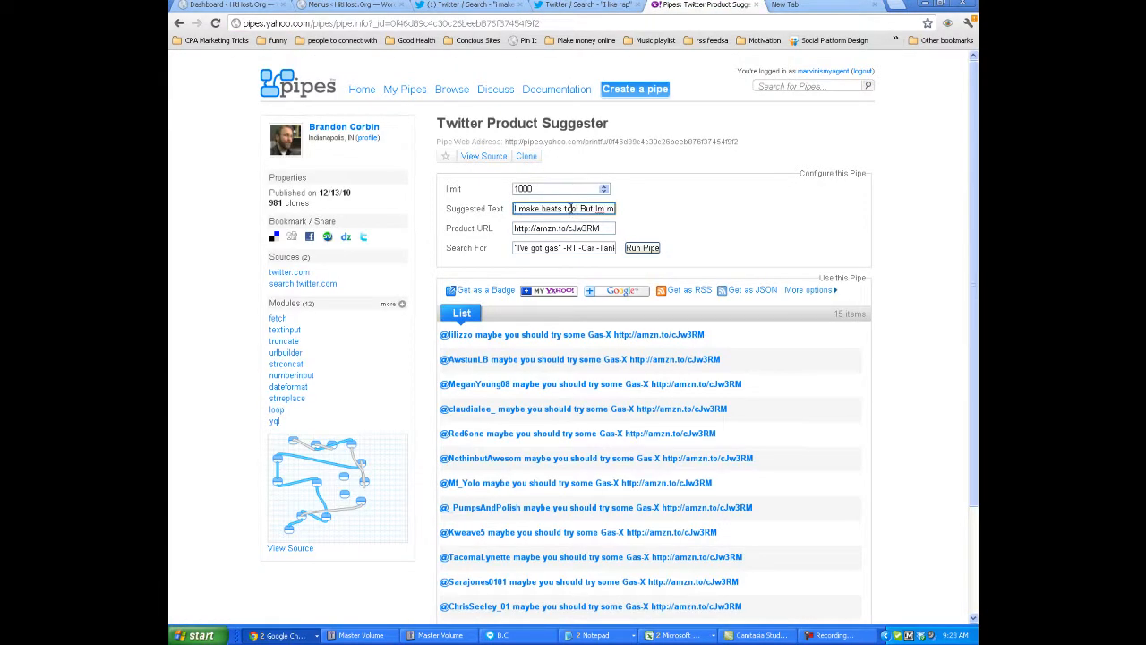
triple_click(568, 207)
click(573, 207)
triple_click(573, 206)
click(581, 207)
double_click(584, 208)
triple_click(582, 208)
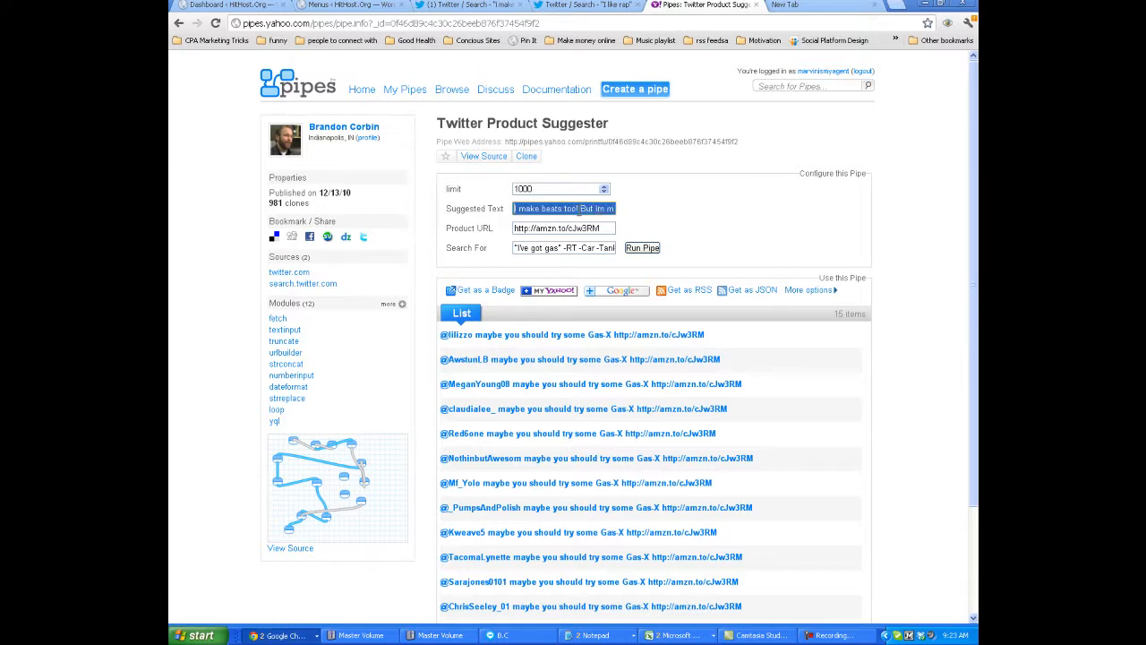
key(BackSpace)
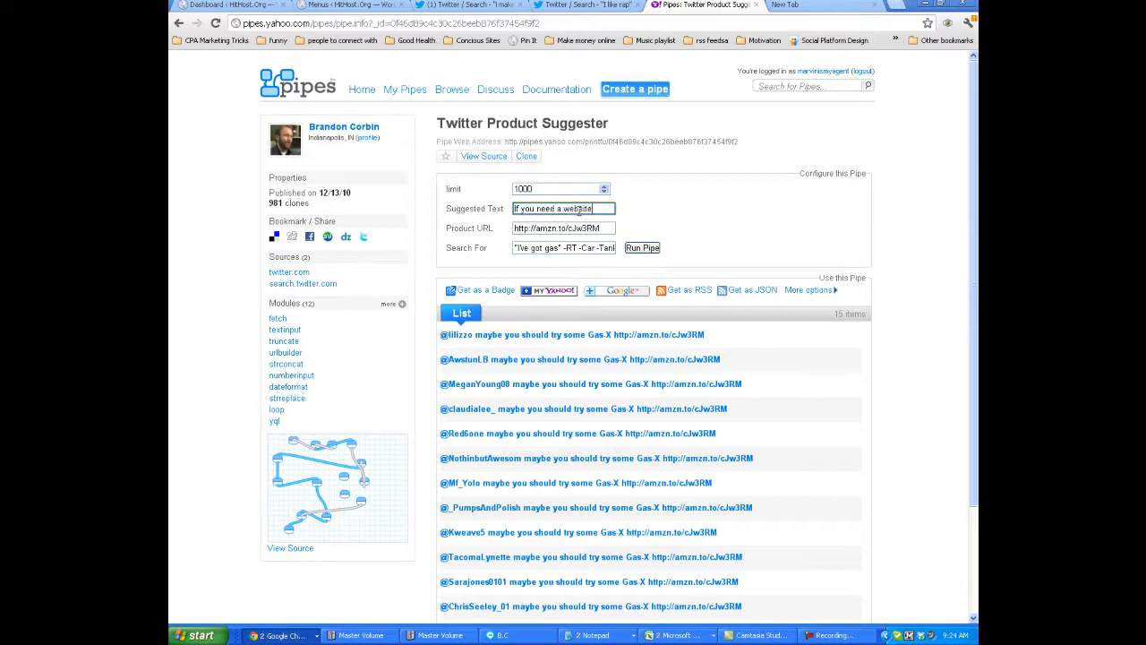
text(If you need a website check out my v)
text(ideo)
click(550, 207)
text(to prom)
text(ote your beats check out r)
Reread the full Suggested Text and examine the Product URL field of the pipe.
drag(591, 209, 453, 192)
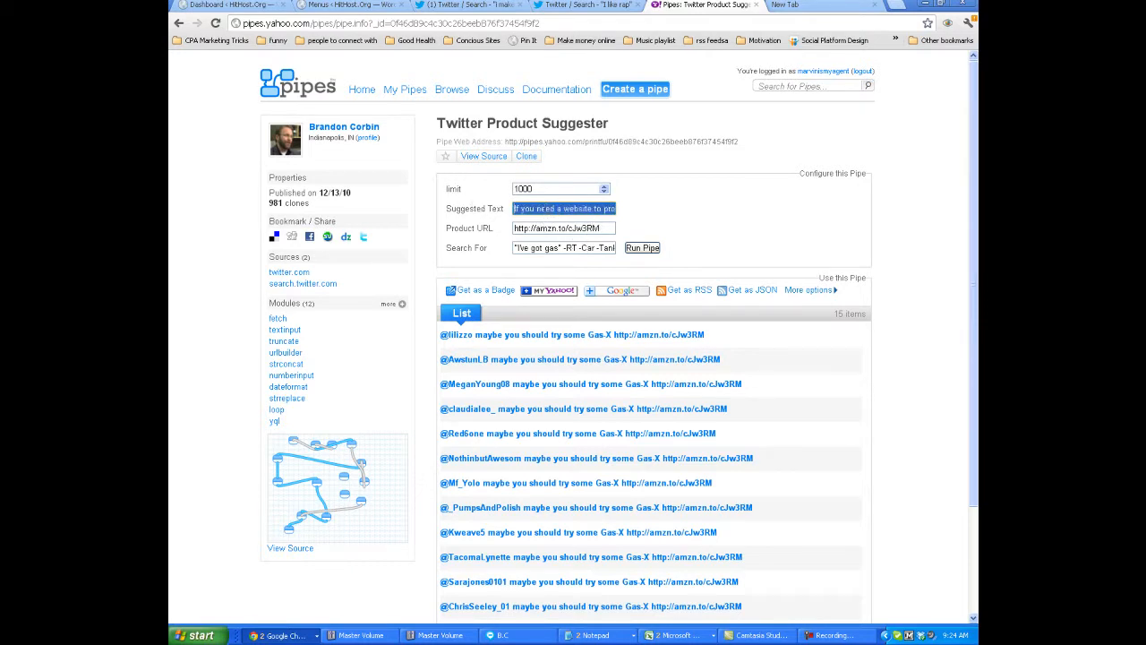
drag(548, 207, 643, 213)
drag(604, 229, 485, 227)
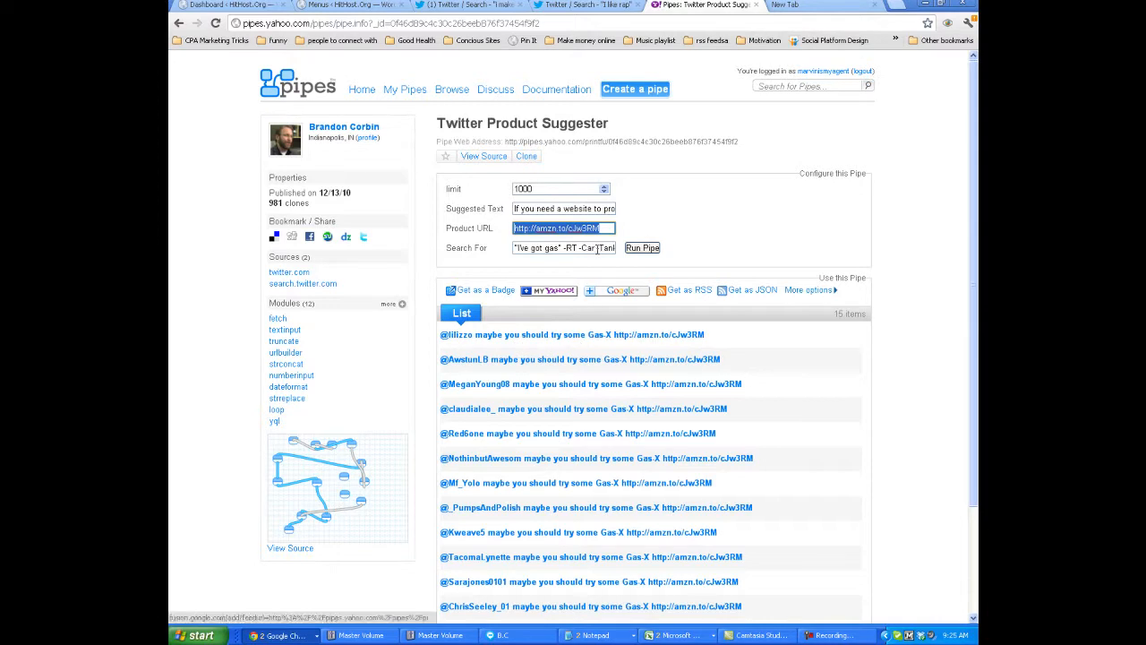
drag(593, 208, 584, 242)
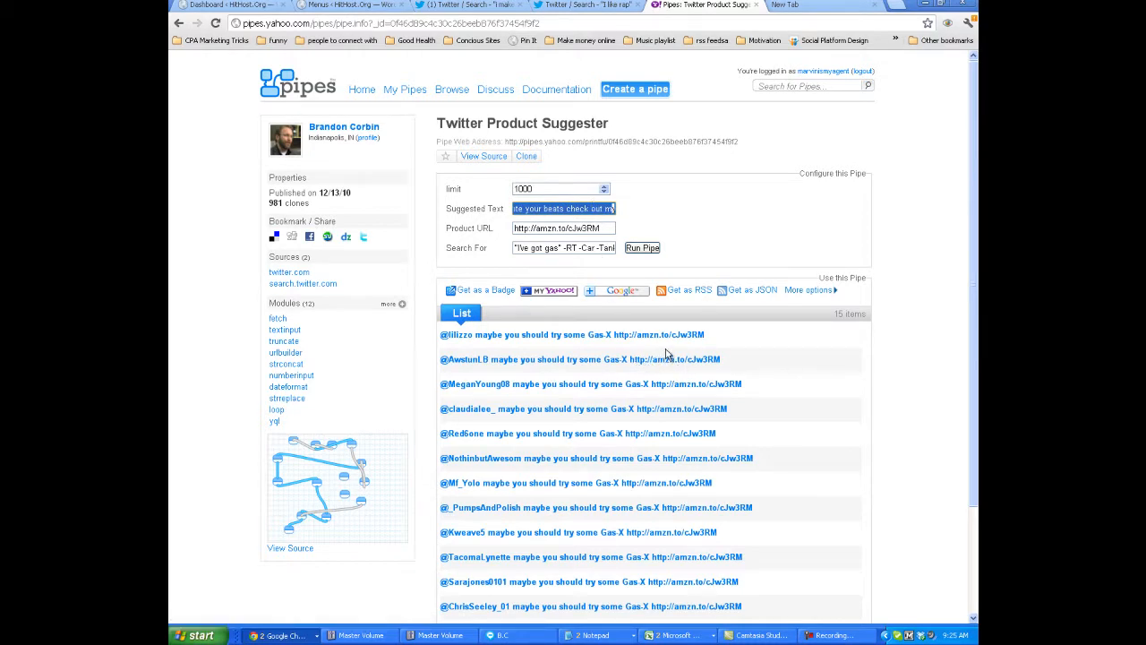
Load the HitHost.Org blog at hithost.org/blog/ in the empty browser tab.
click(788, 7)
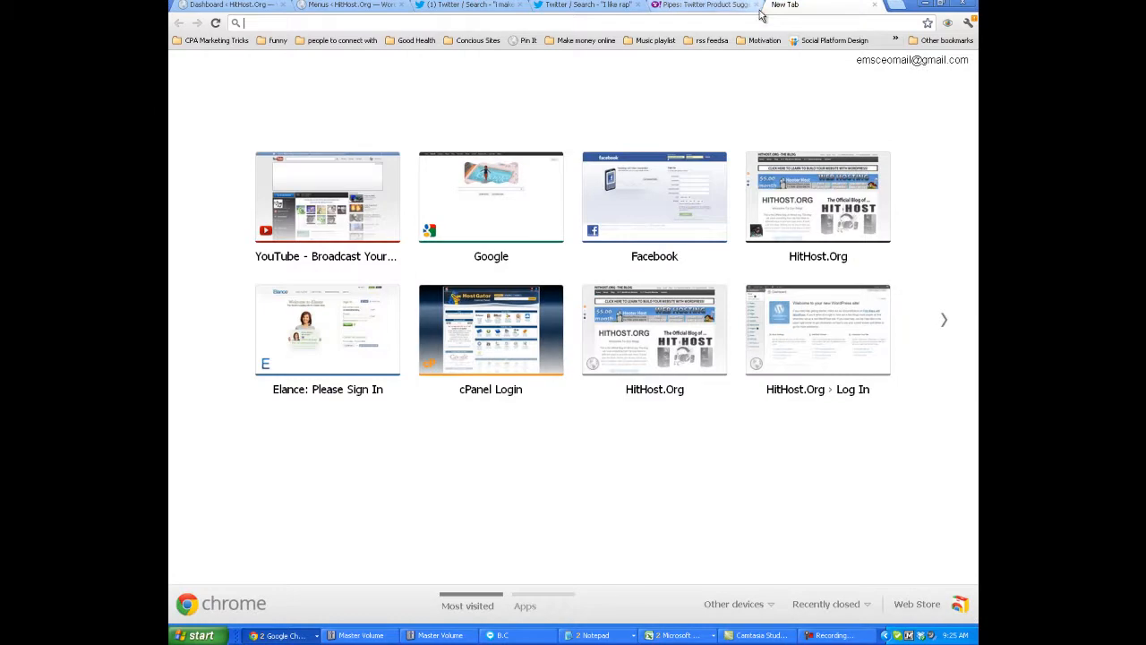
text(hithost.org)
key(Return)
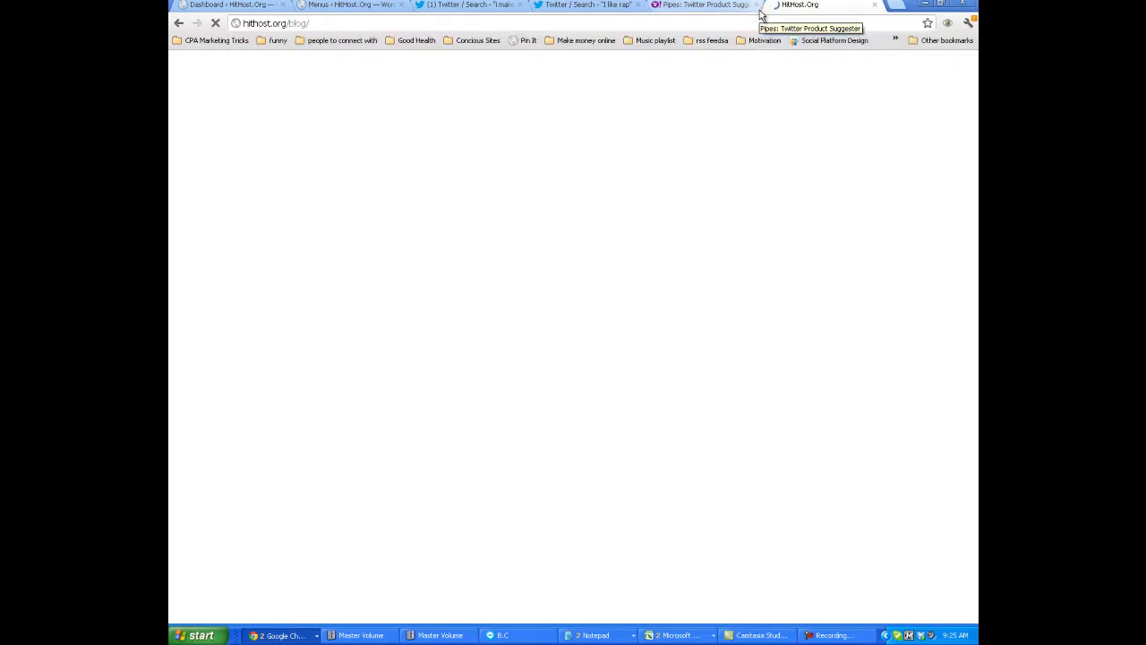
right_click(327, 29)
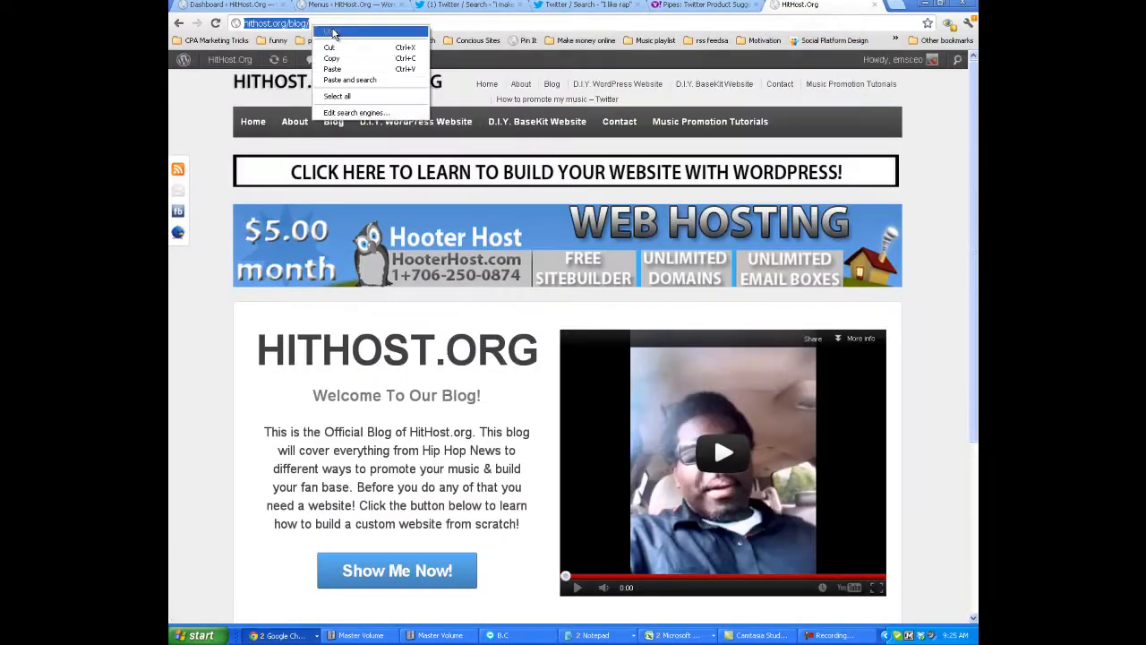
click(336, 69)
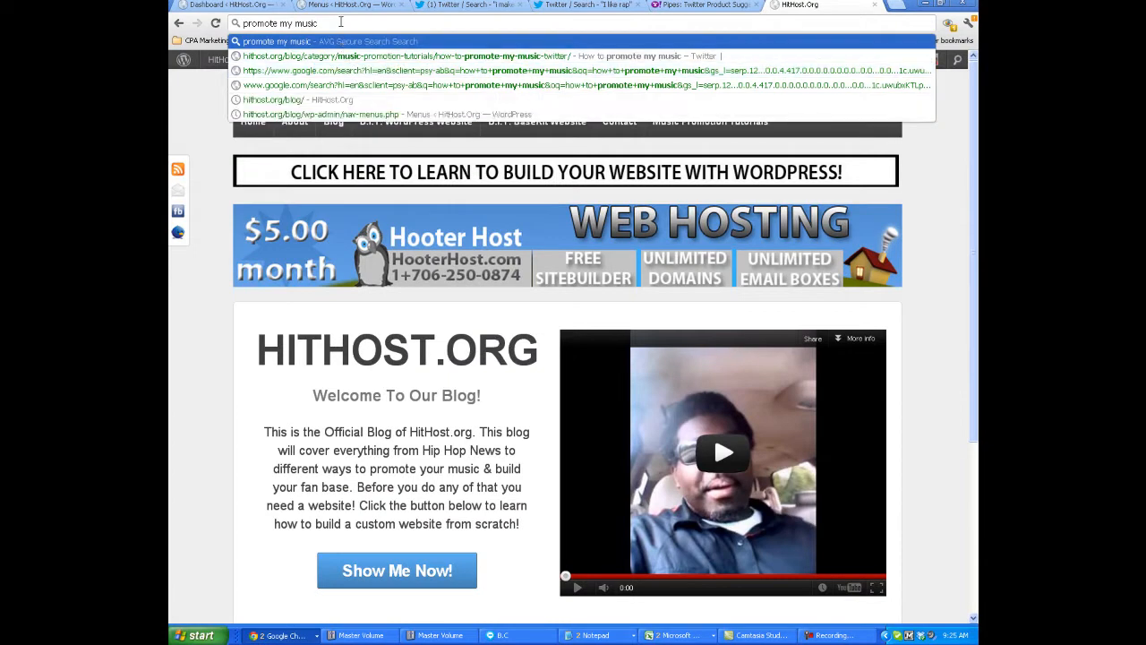
key(ctrl+z)
right_click(289, 22)
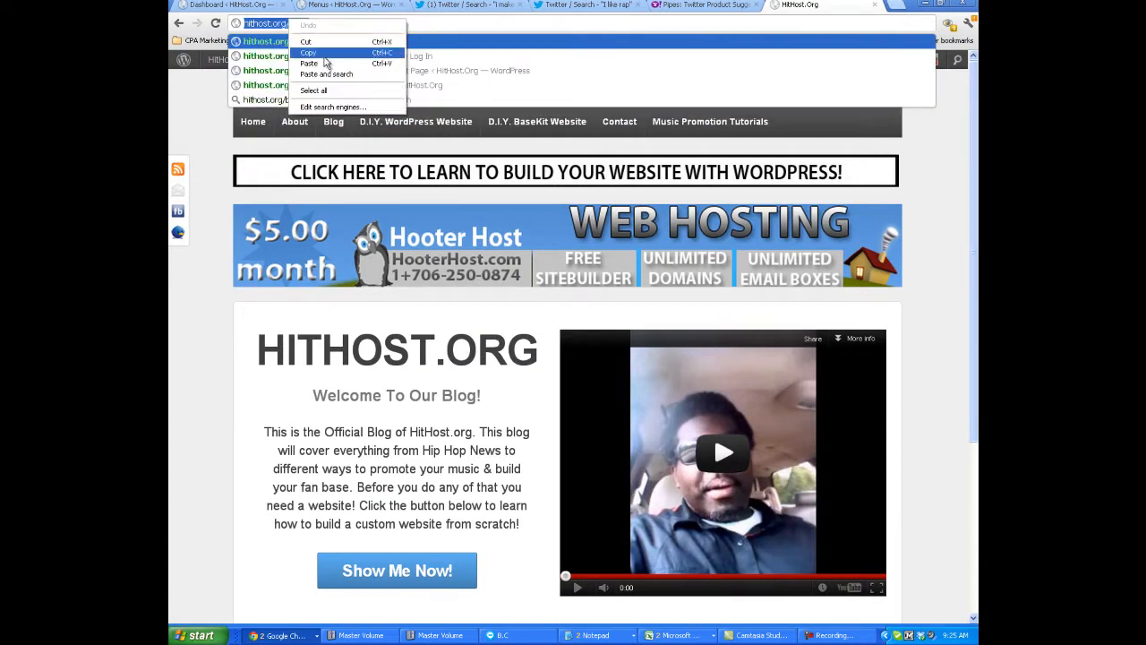
click(324, 55)
click(700, 7)
drag(614, 228, 514, 228)
right_click(582, 231)
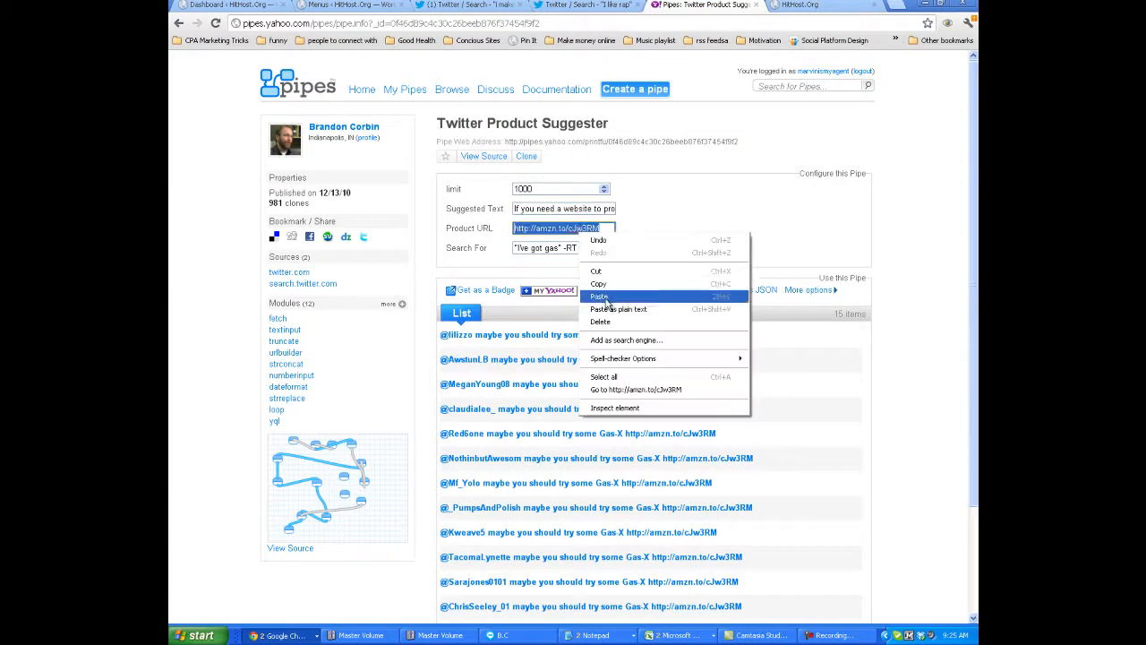
click(606, 298)
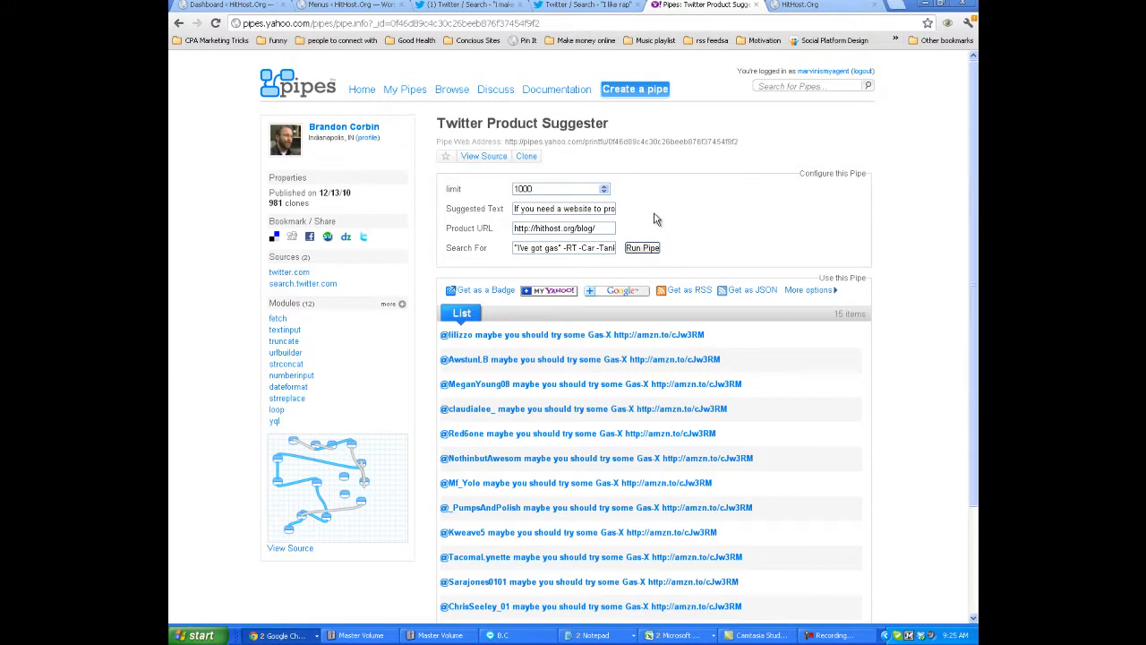
Open the About page of the HitHost.Org blog, look it over and pause its theme song video.
click(801, 4)
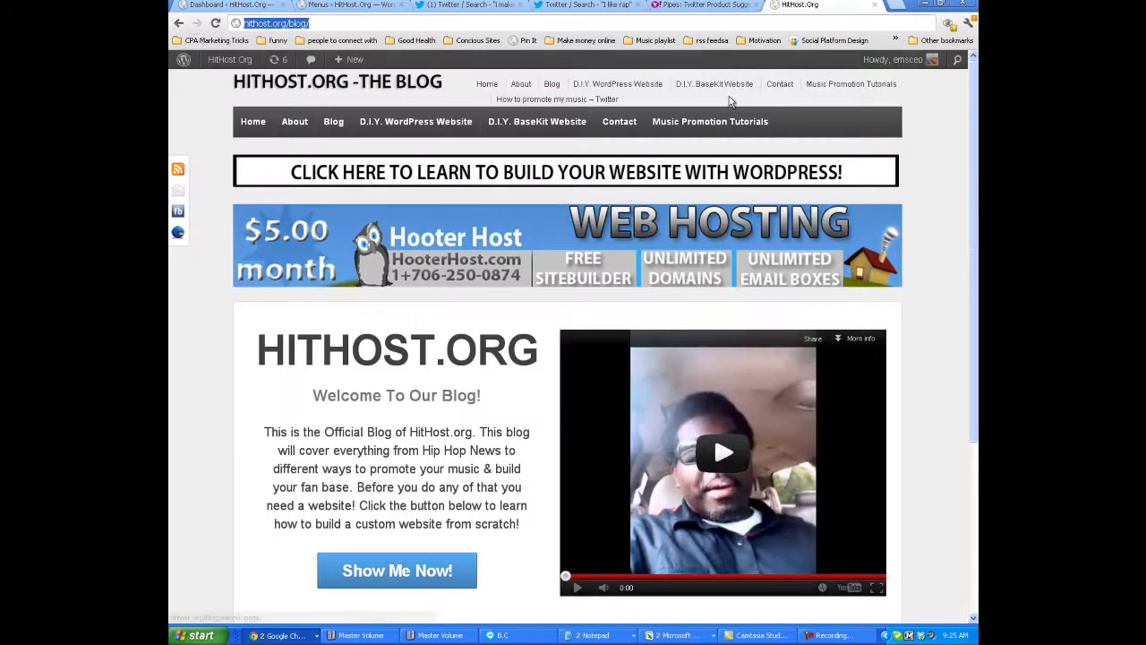
click(295, 121)
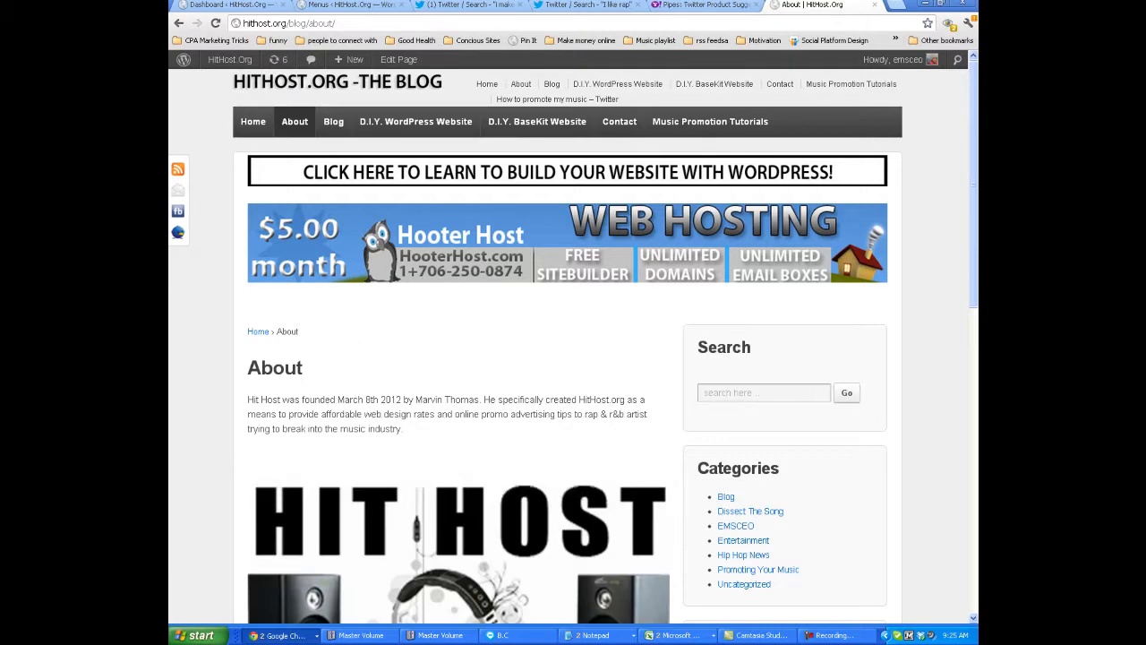
scroll(967, 265, down, 2)
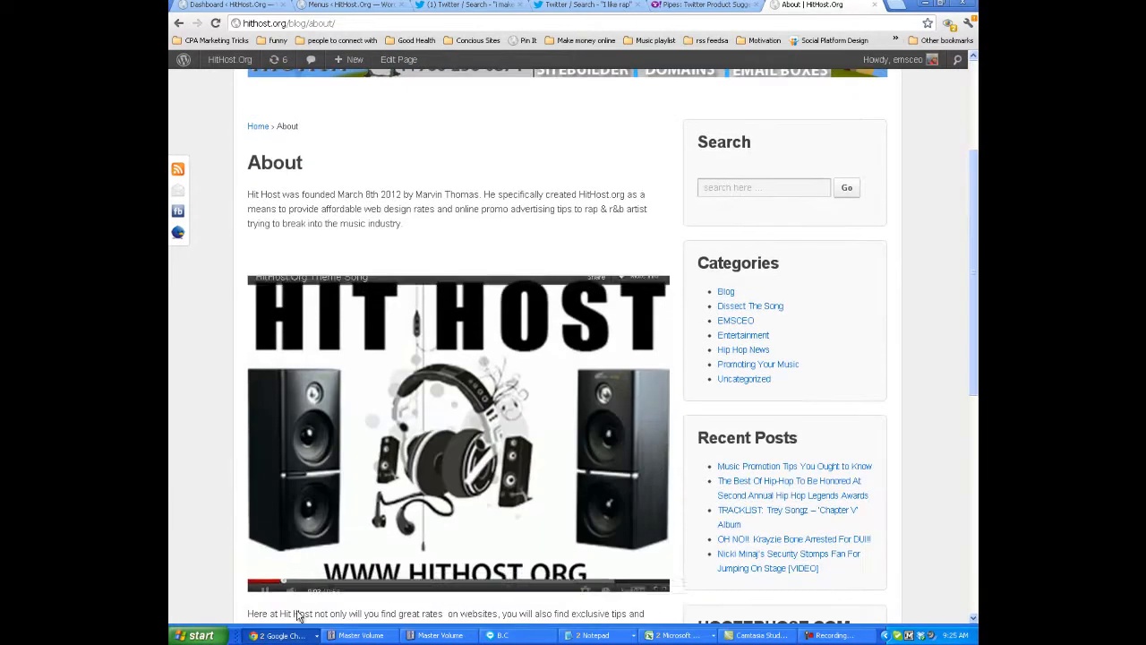
click(264, 590)
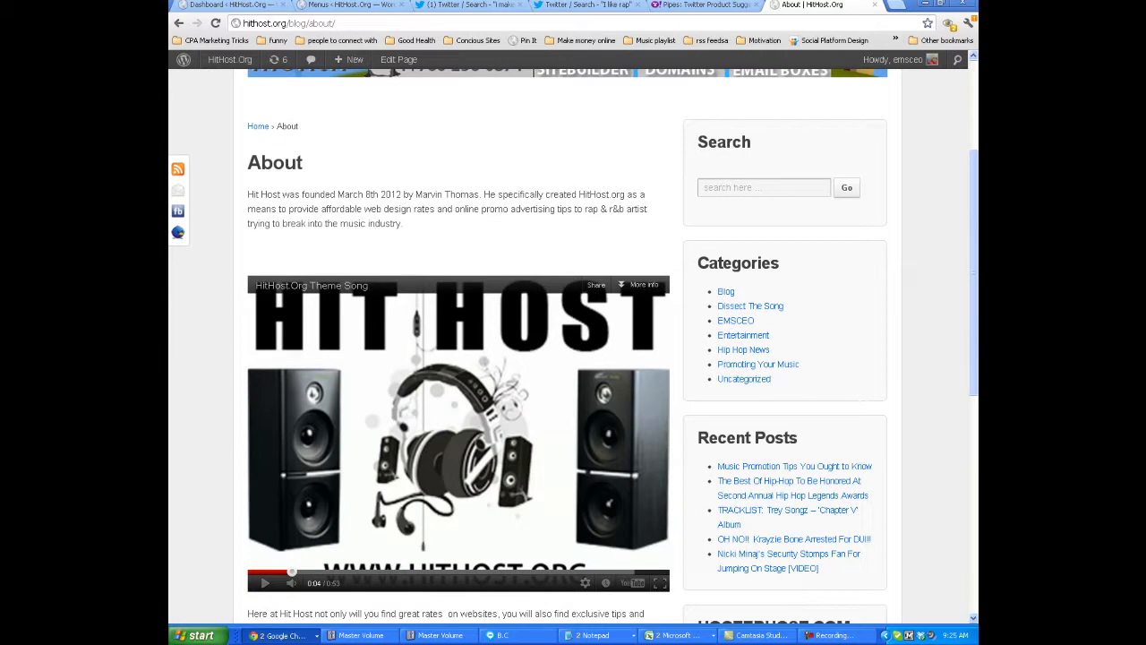
scroll(973, 384, up, 2)
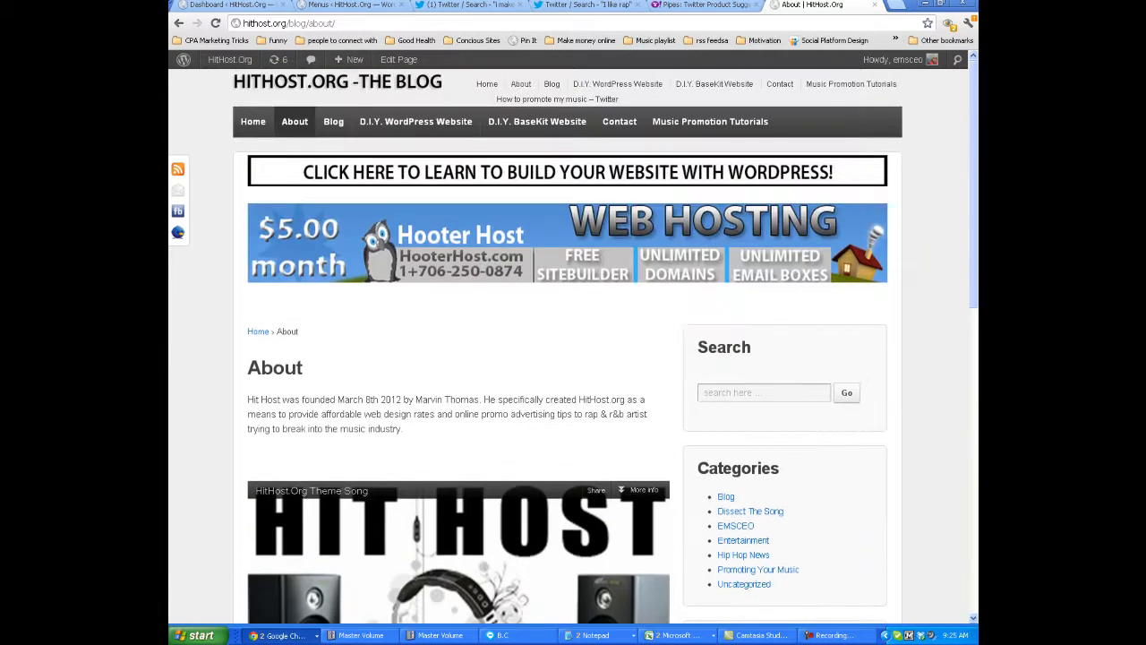
Try to copy the About page's address and use it to replace the pipe's Product URL.
click(287, 24)
right_click(292, 24)
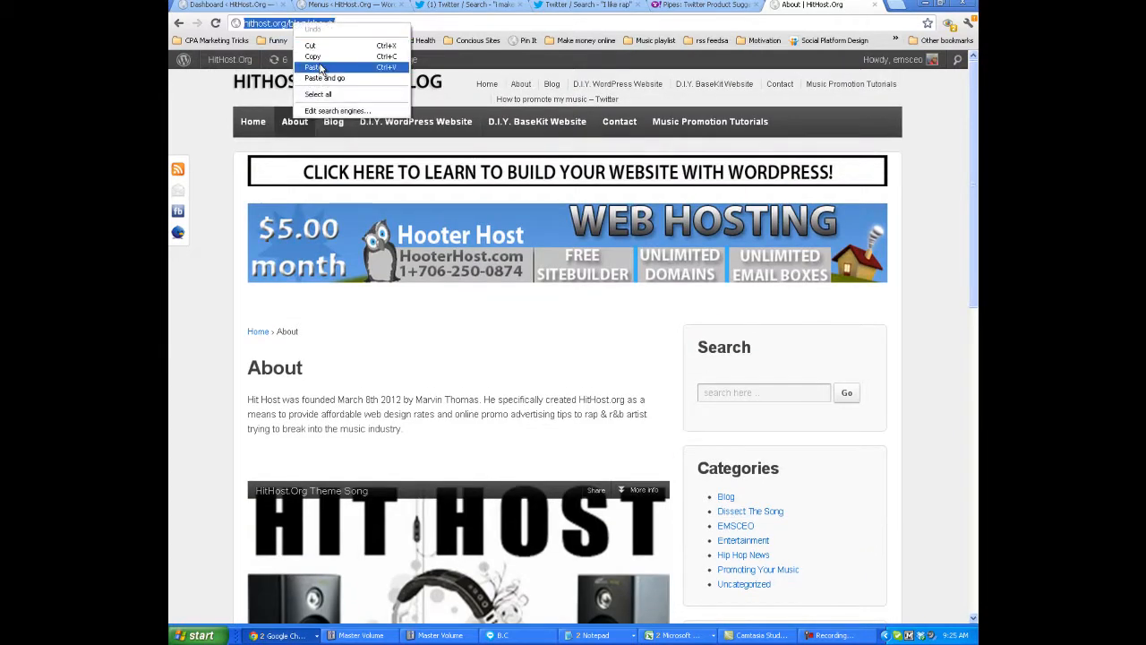
click(313, 67)
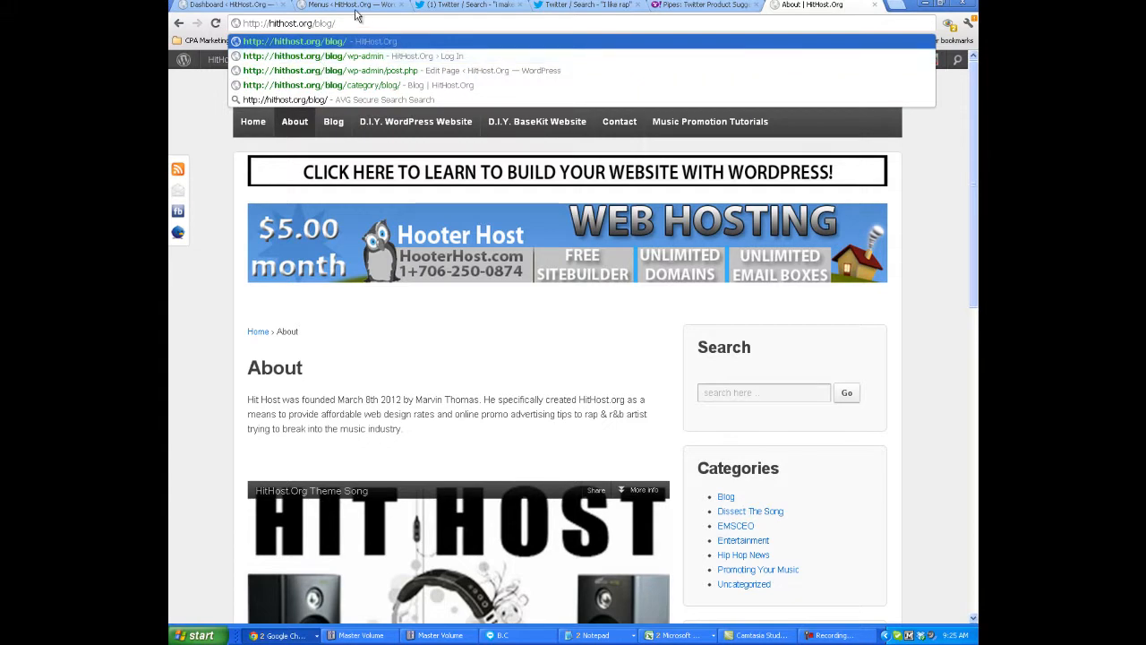
key(ctrl+z)
right_click(321, 23)
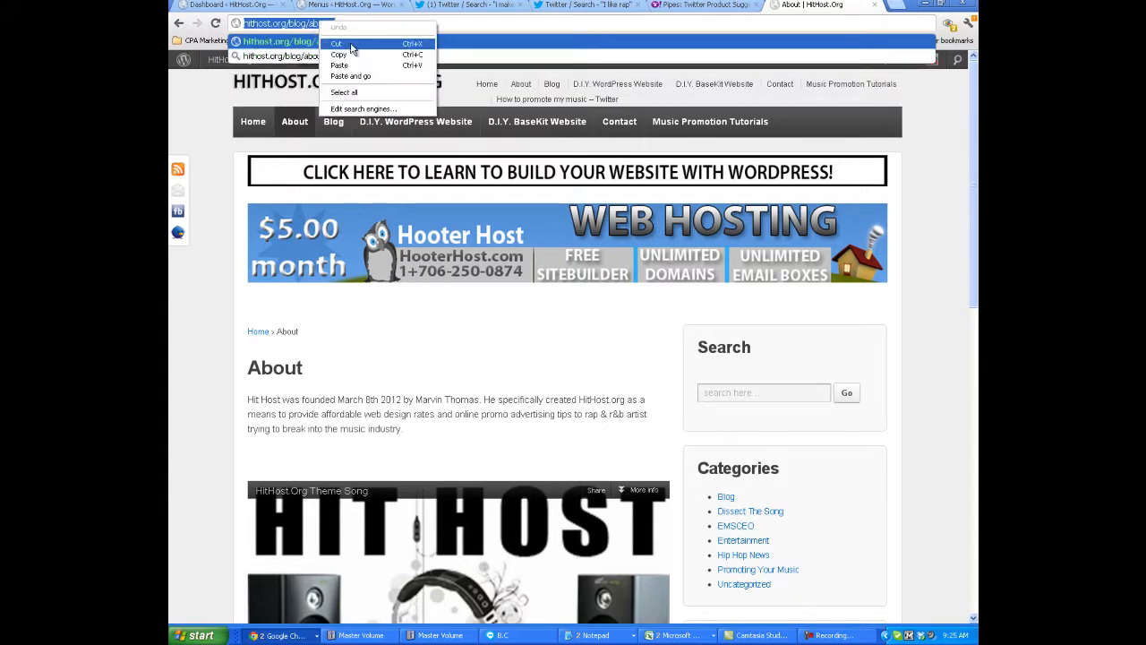
click(351, 60)
click(703, 6)
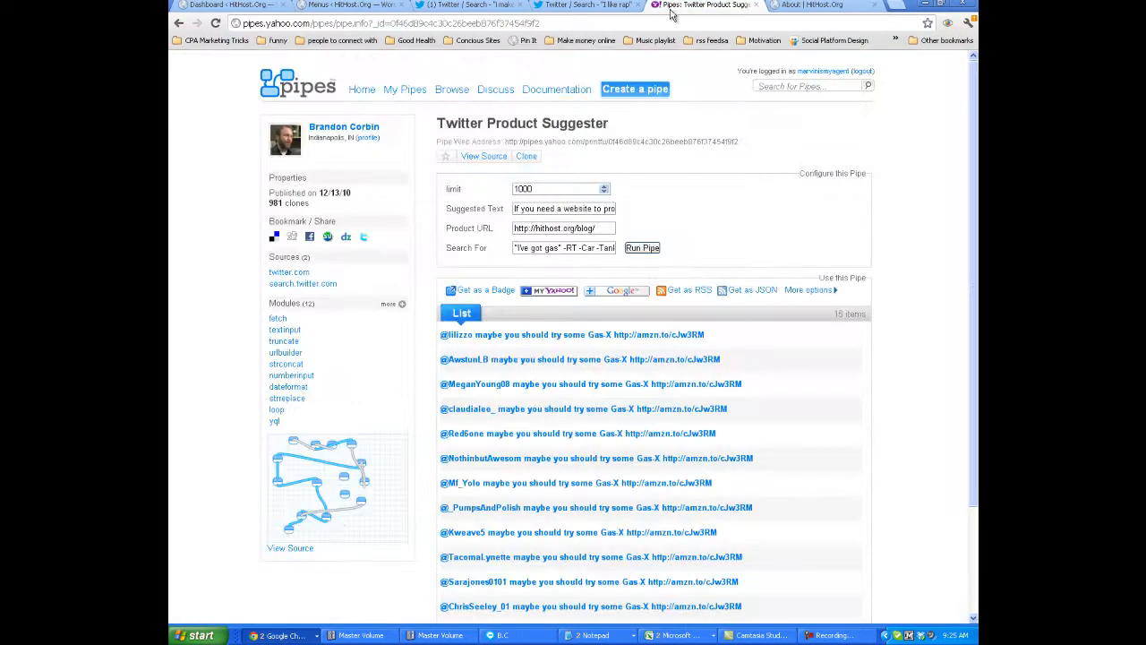
triple_click(575, 231)
right_click(575, 233)
click(650, 219)
Copy the search phrase "i make beats" with its quotation marks from the Twitter results heading and return to the pipe.
drag(489, 249, 447, 248)
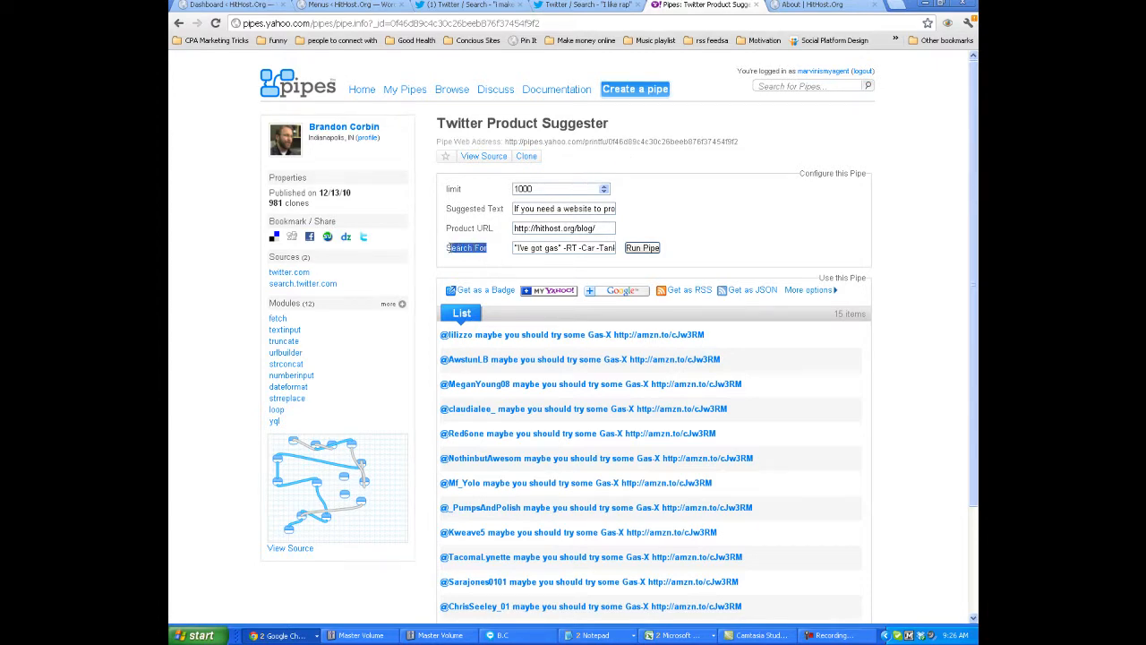
click(584, 5)
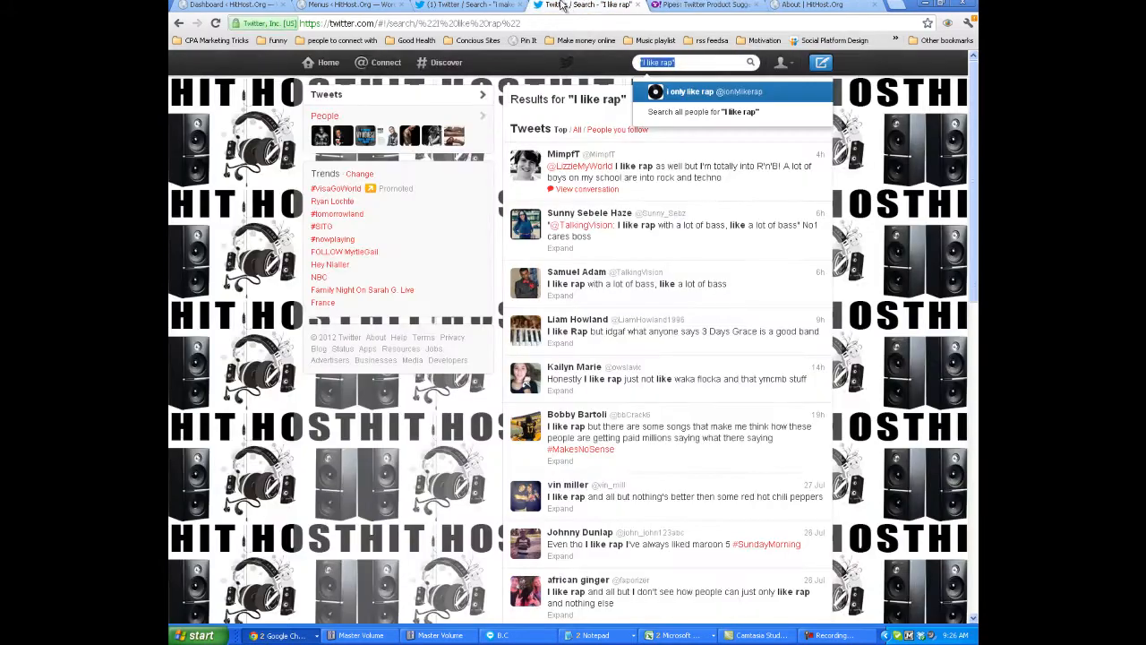
click(492, 5)
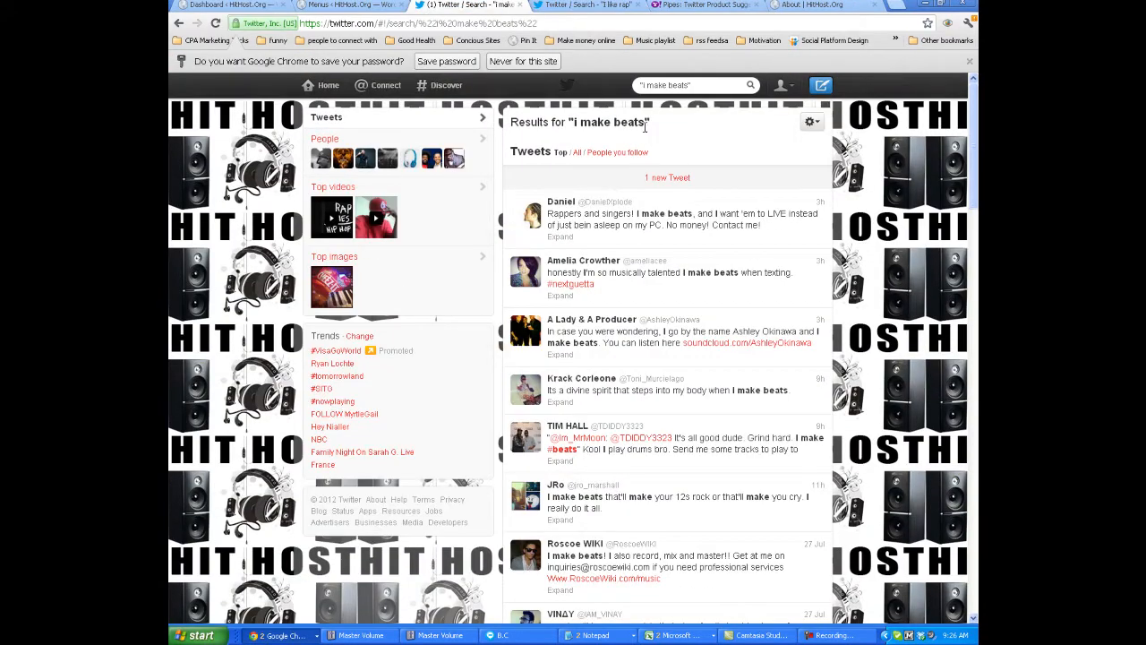
drag(653, 126, 569, 114)
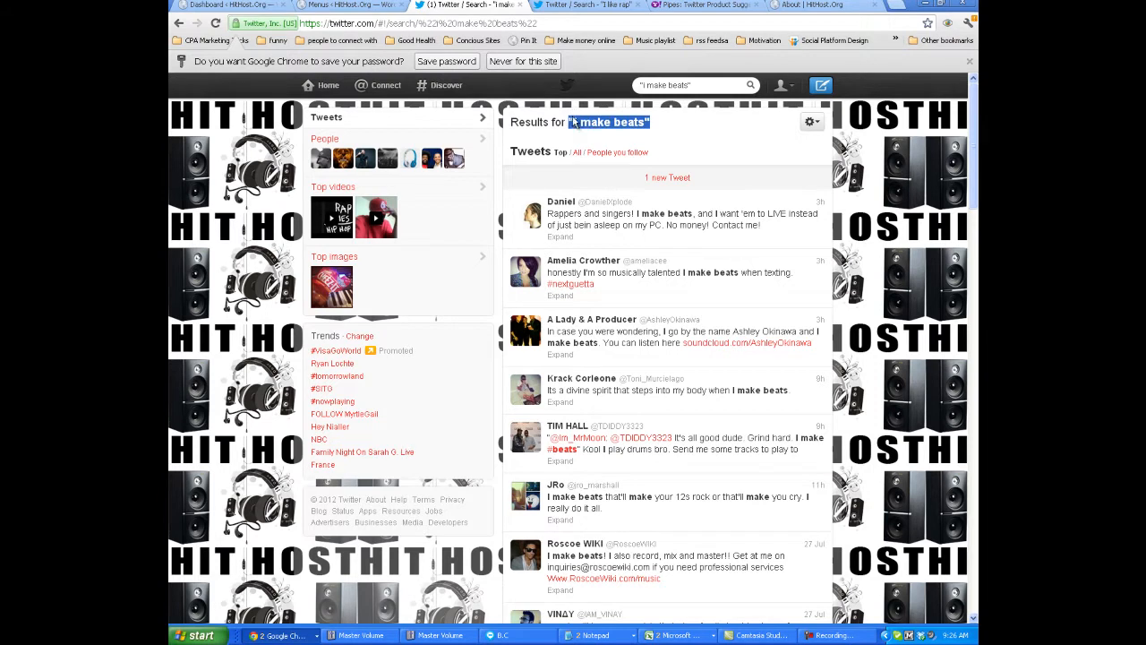
right_click(584, 122)
click(603, 130)
click(587, 4)
click(703, 5)
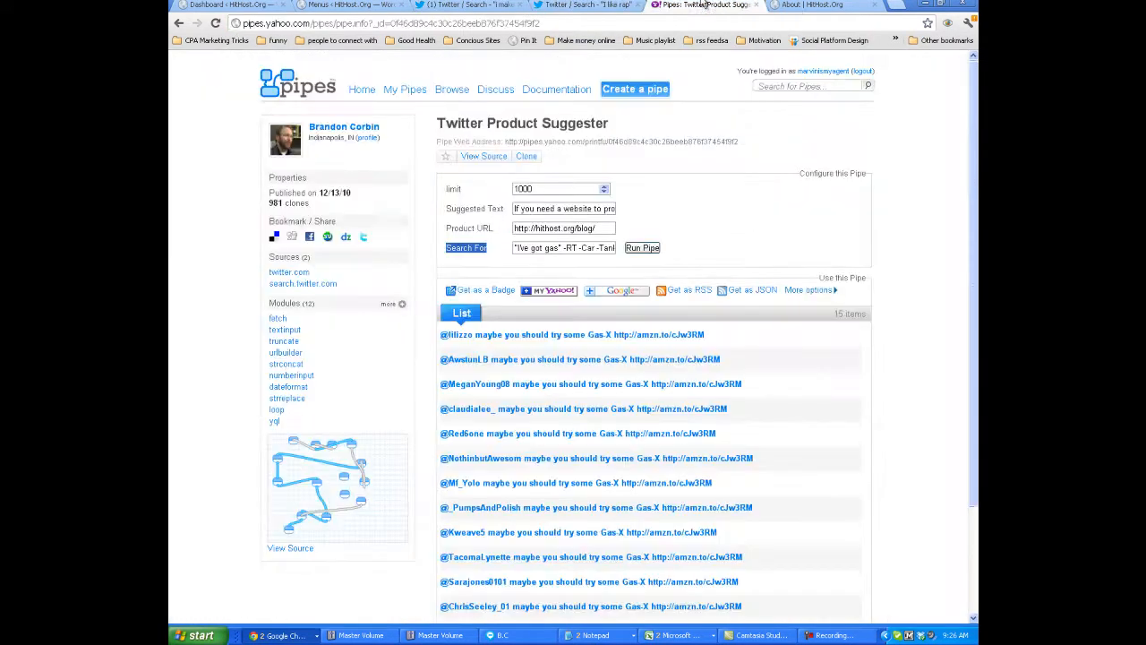
Replace the pipe's search phrase with "i make beats" and remove every exclusion term after -RT.
drag(562, 247, 507, 243)
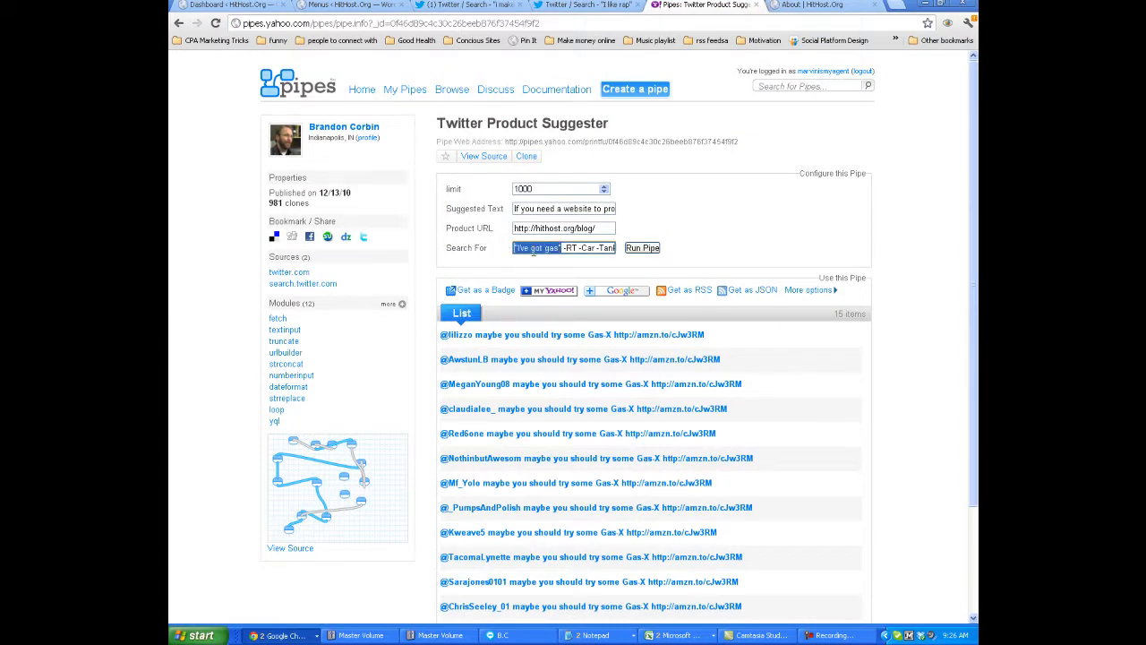
right_click(532, 248)
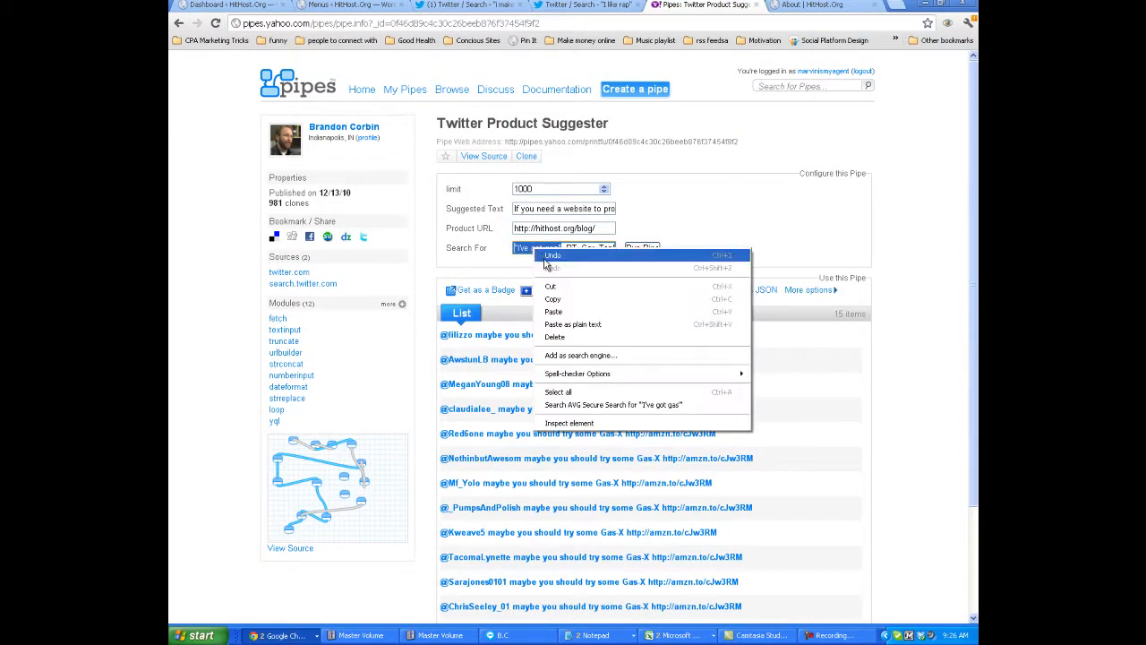
click(555, 313)
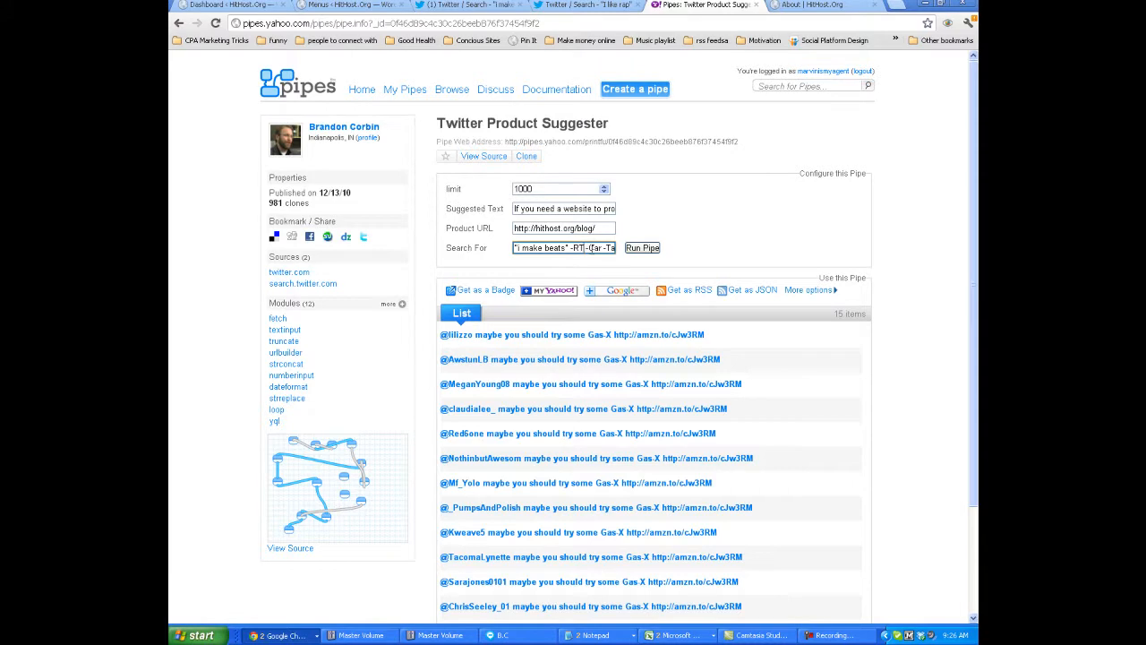
drag(583, 247, 702, 253)
key(BackSpace)
Look over the Twitter results for "i make beats" and "I like rap", and return to the pipe.
click(464, 4)
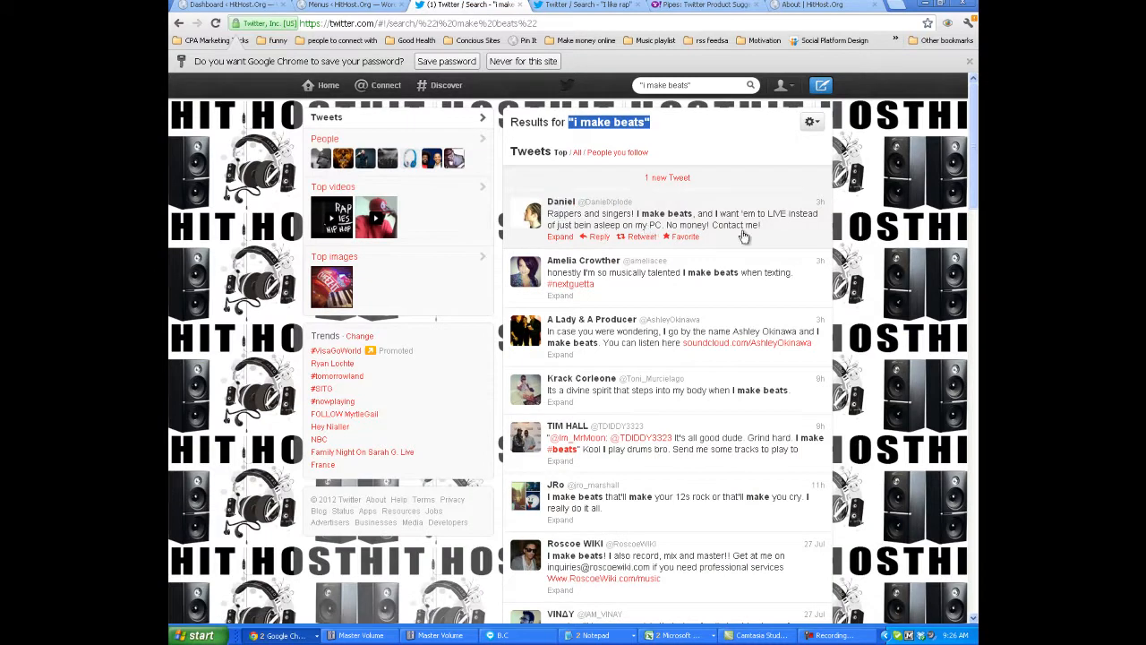
mouse_move(680, 242)
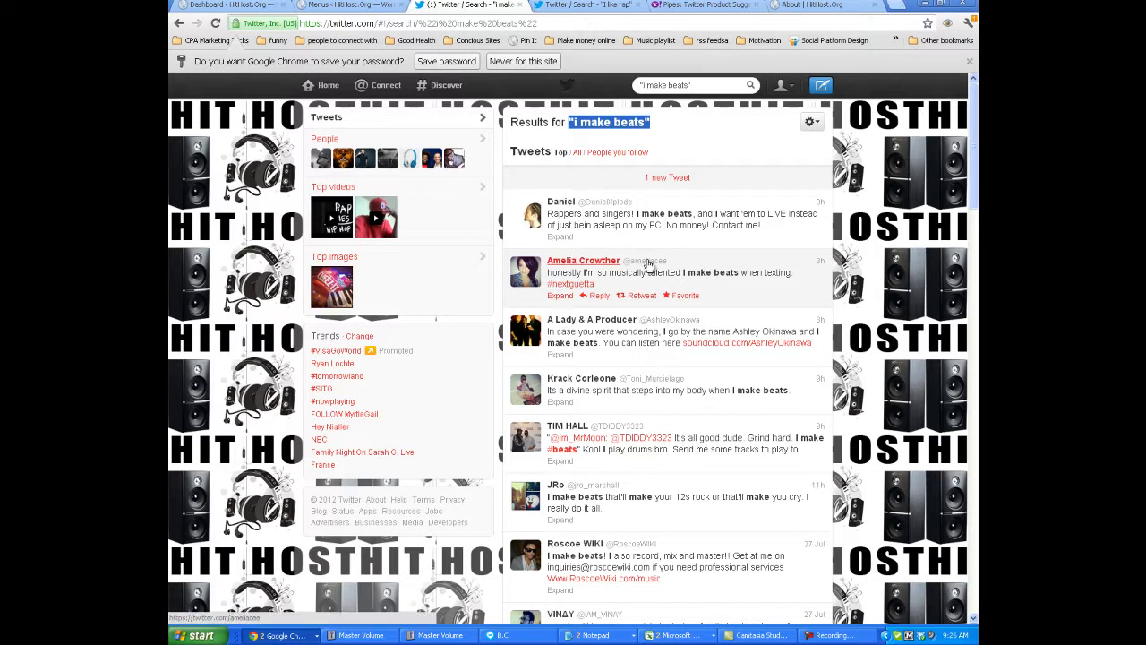
click(584, 4)
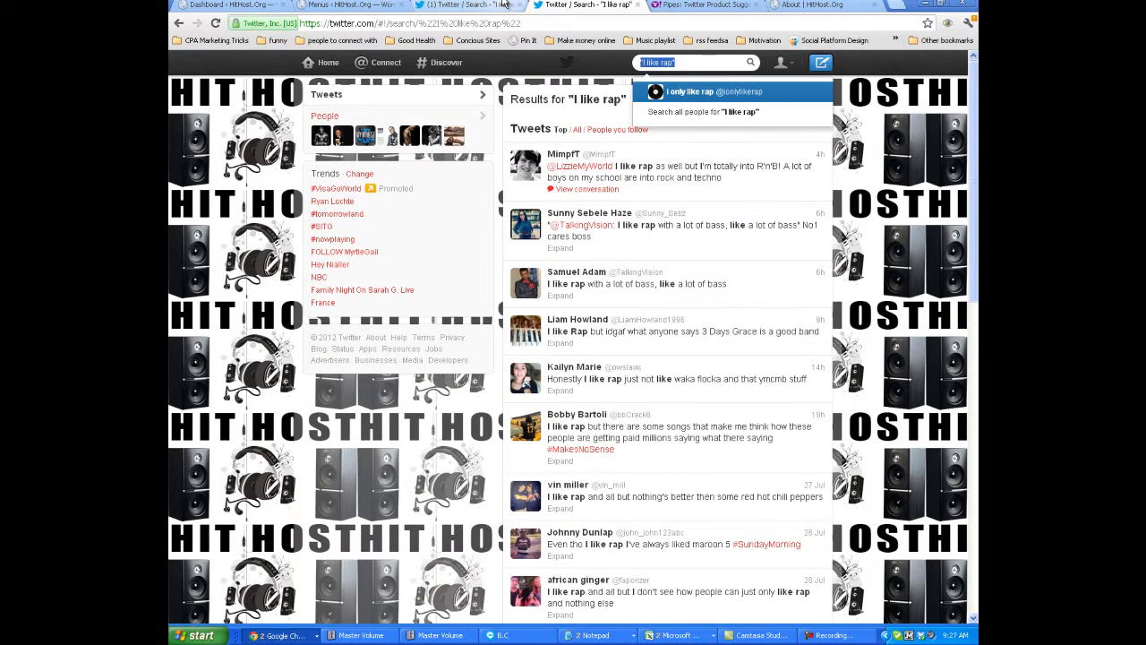
click(501, 5)
click(624, 4)
click(703, 5)
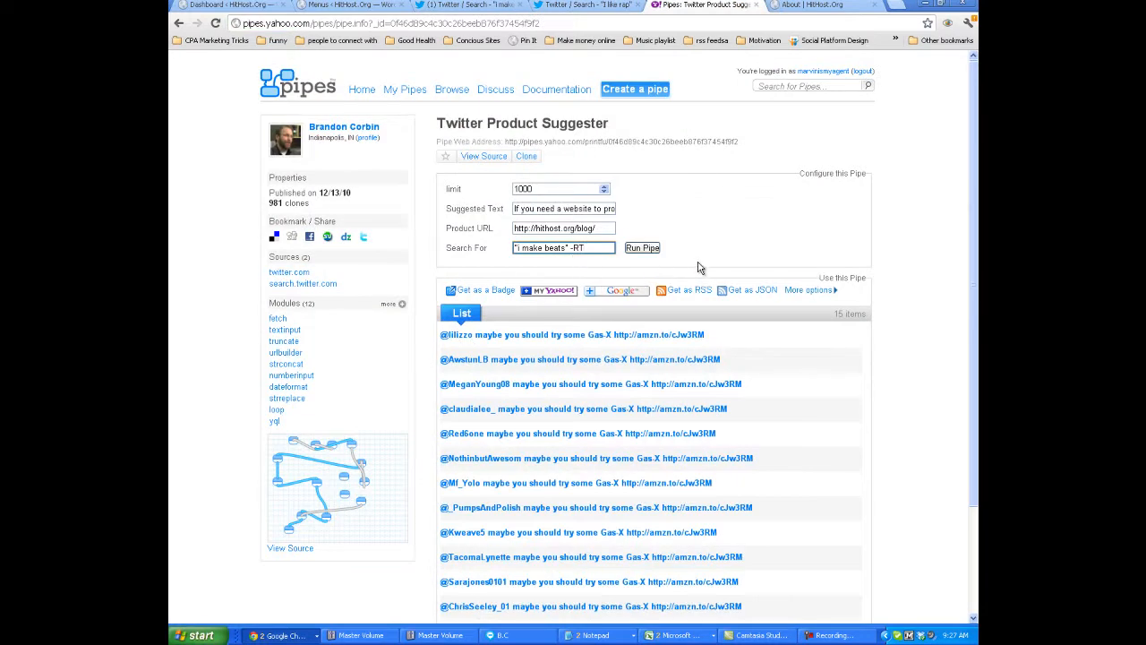
Run the pipe, look through the generated messages and copy the link address of its RSS feed.
click(643, 248)
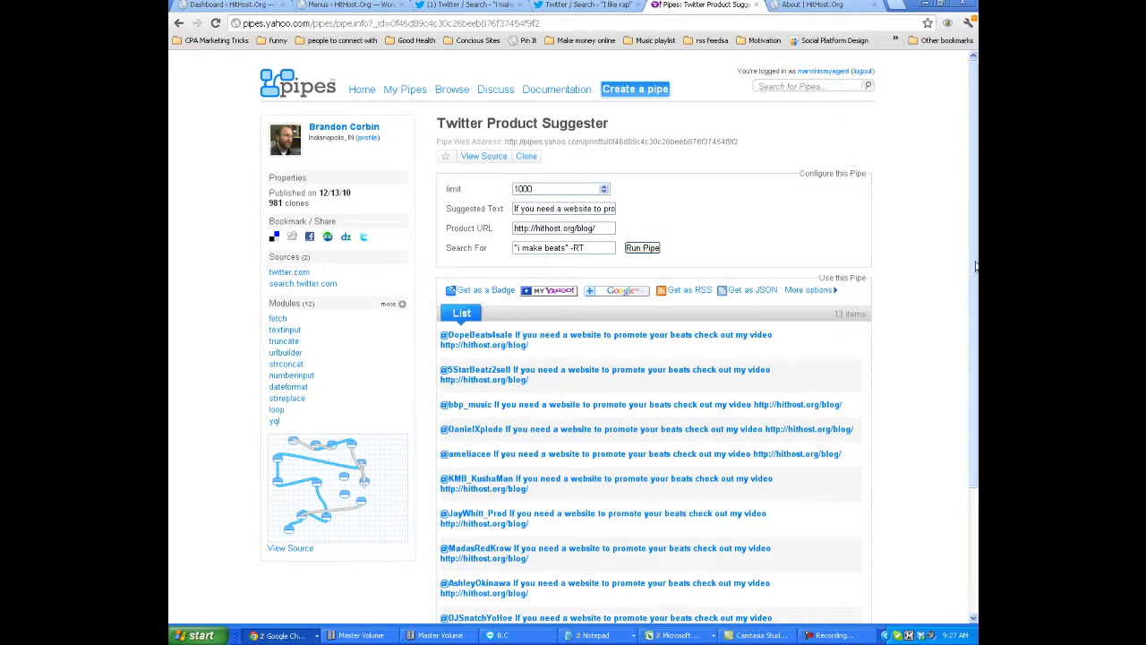
scroll(974, 273, down, 3)
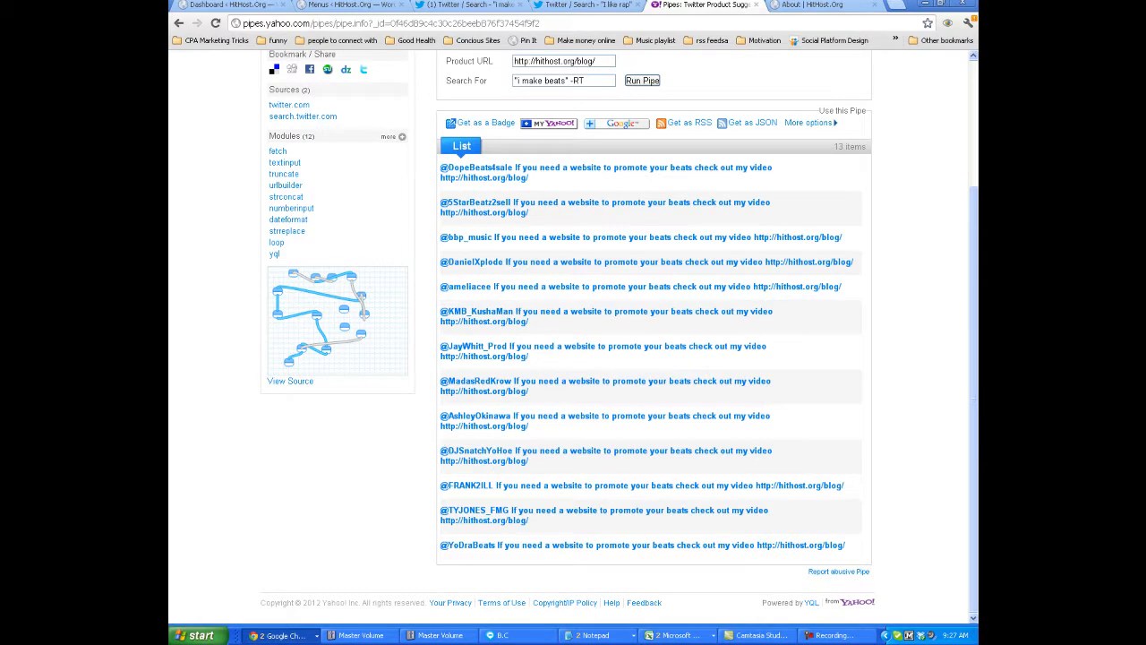
scroll(965, 434, up, 3)
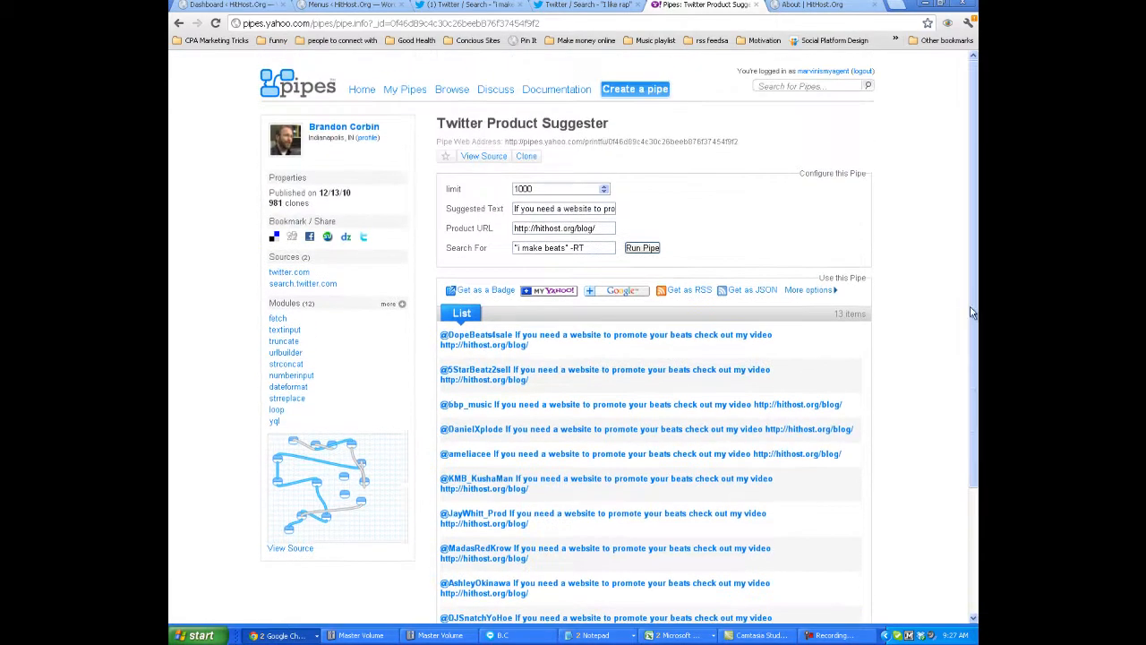
right_click(683, 297)
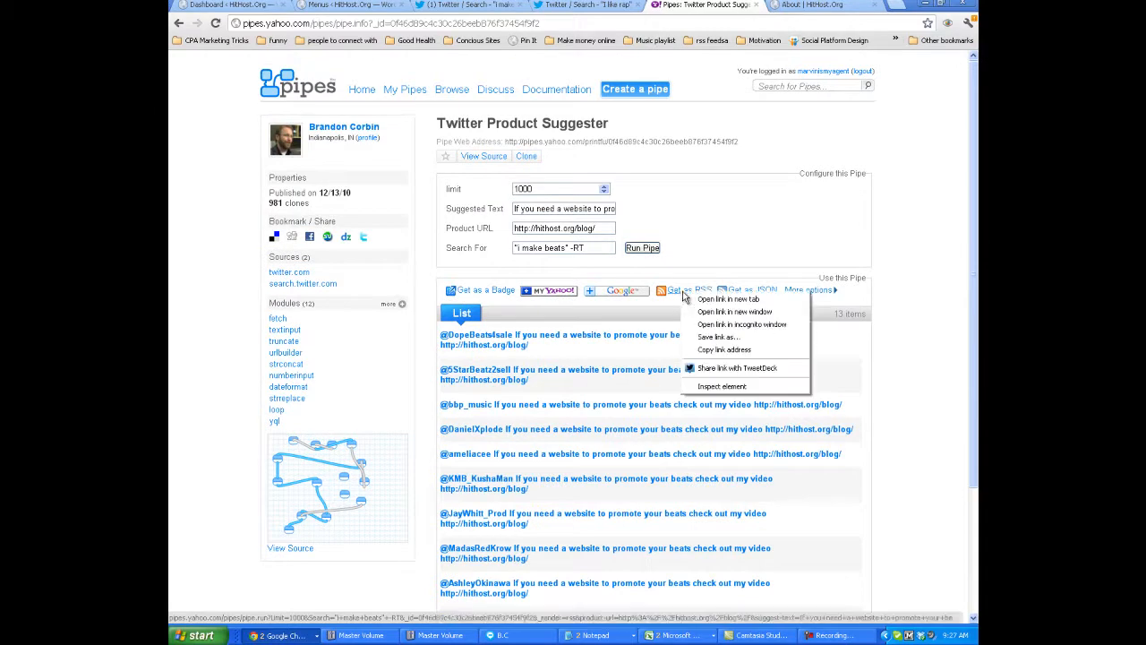
click(721, 350)
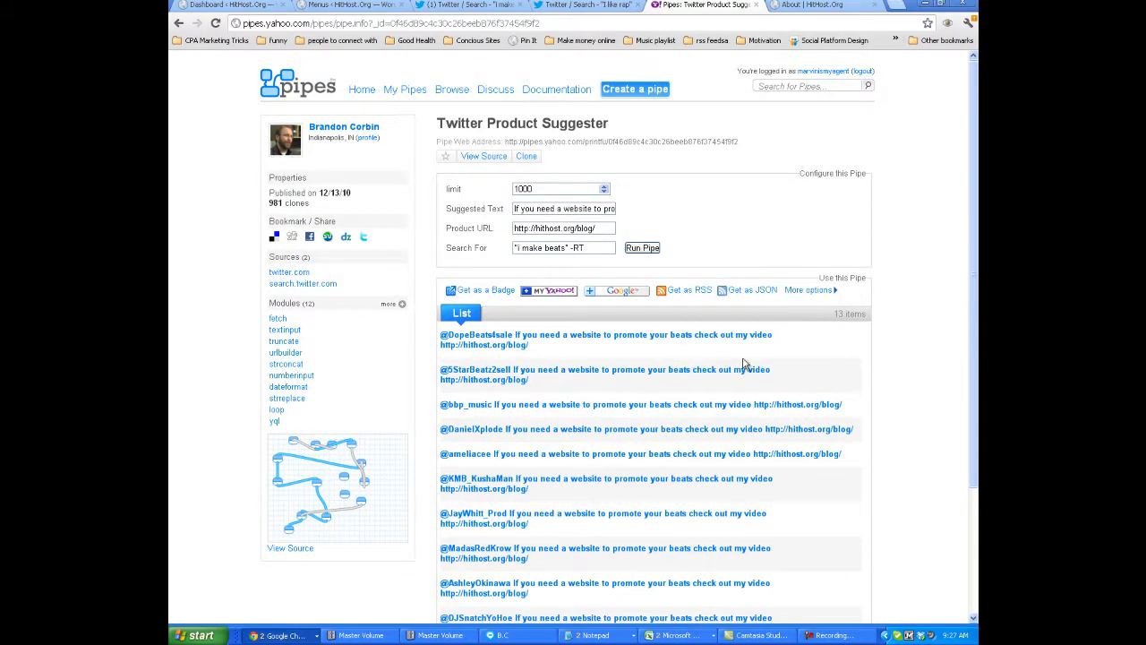
Open twitterfeed.com in a new browser tab, log in with the prefilled credentials and start a new feed.
click(828, 5)
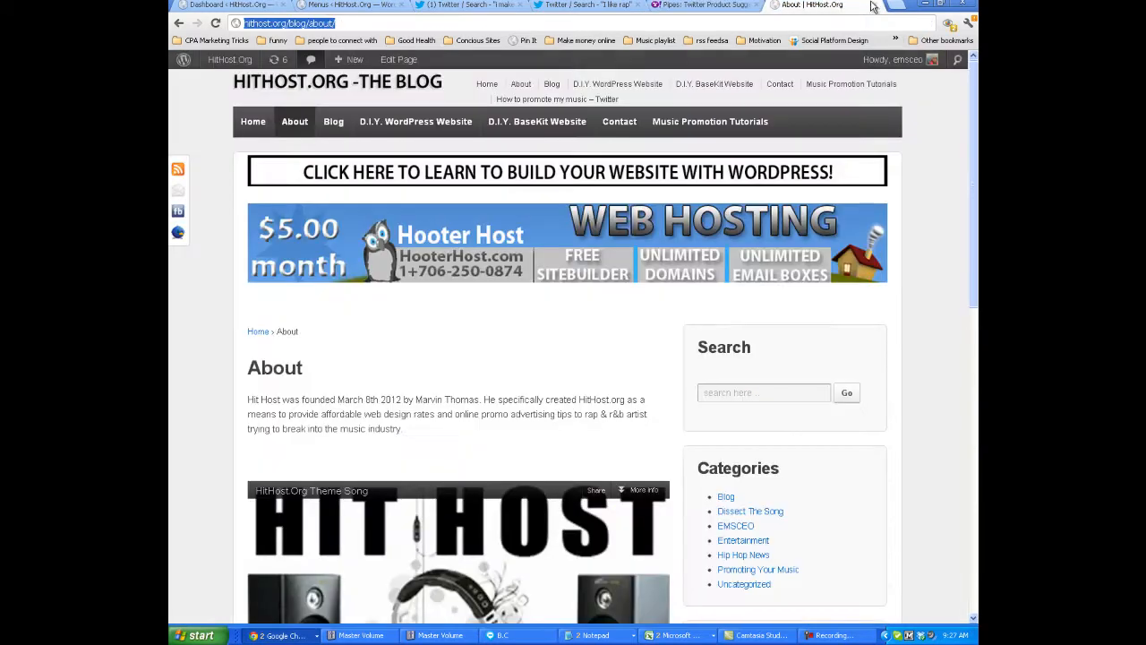
click(893, 6)
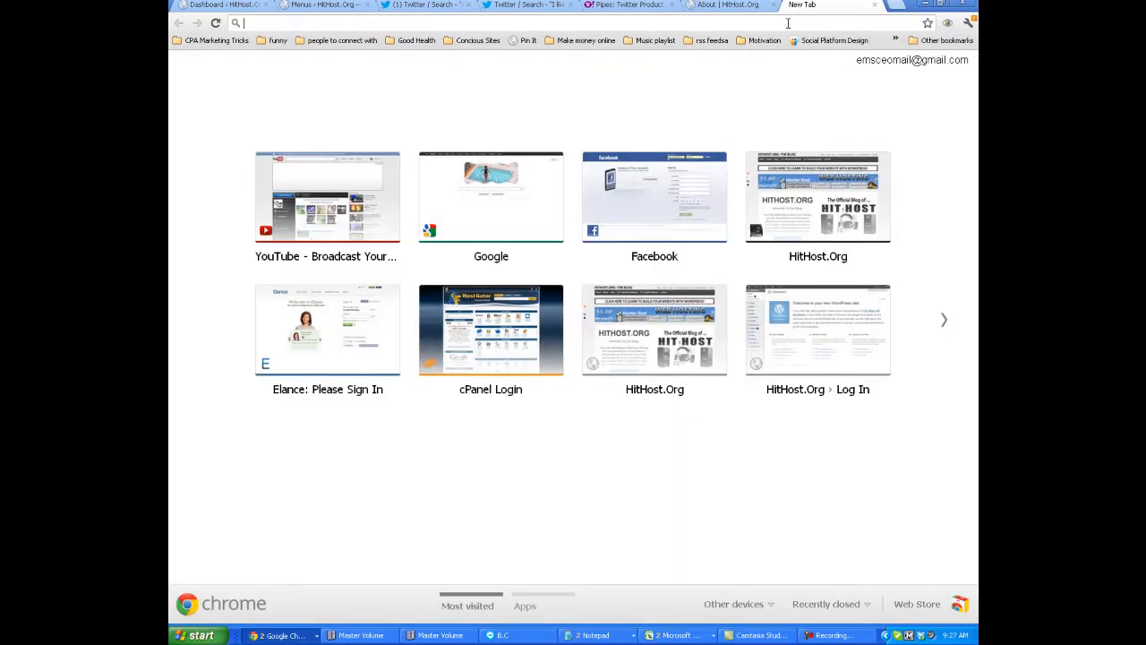
text(twitt)
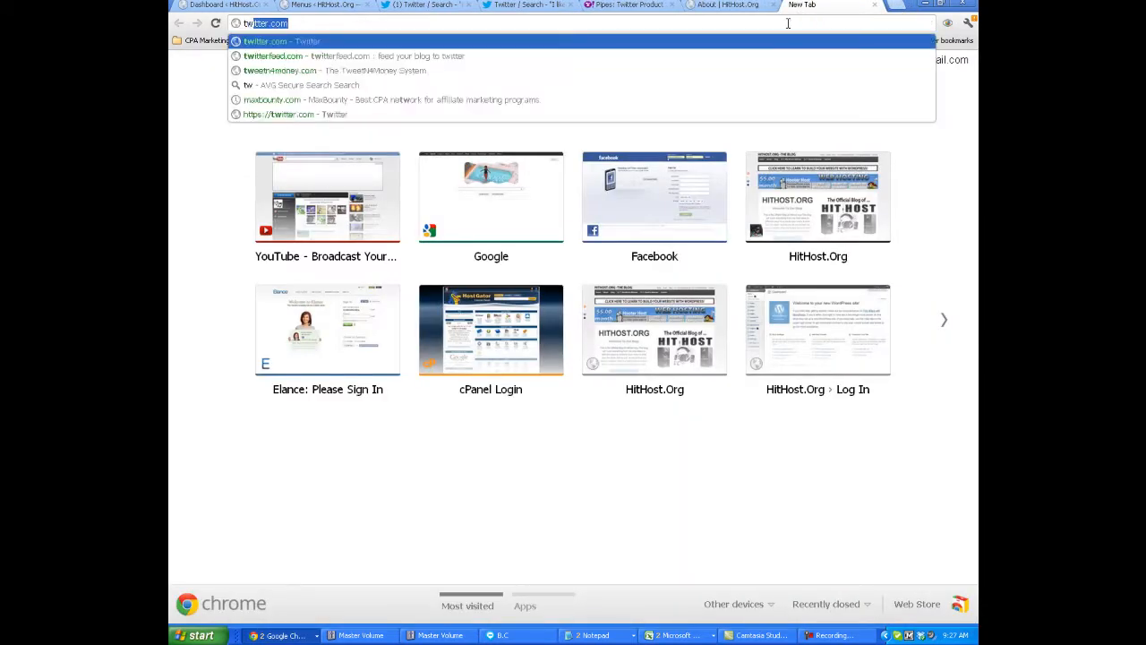
text(erfeed.com)
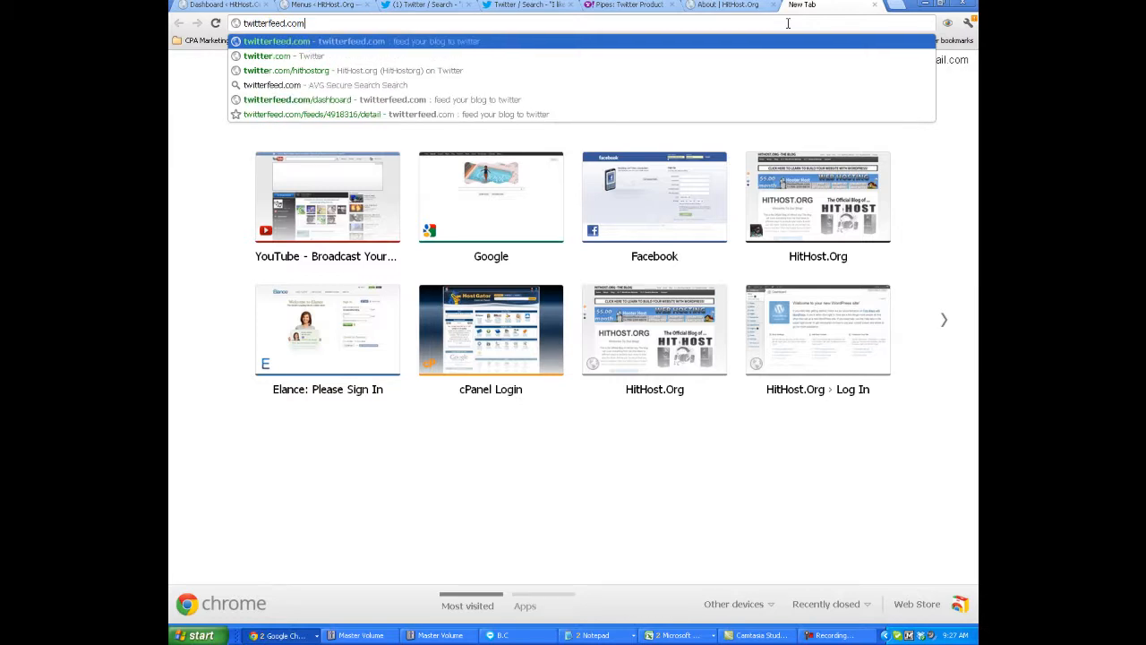
key(Return)
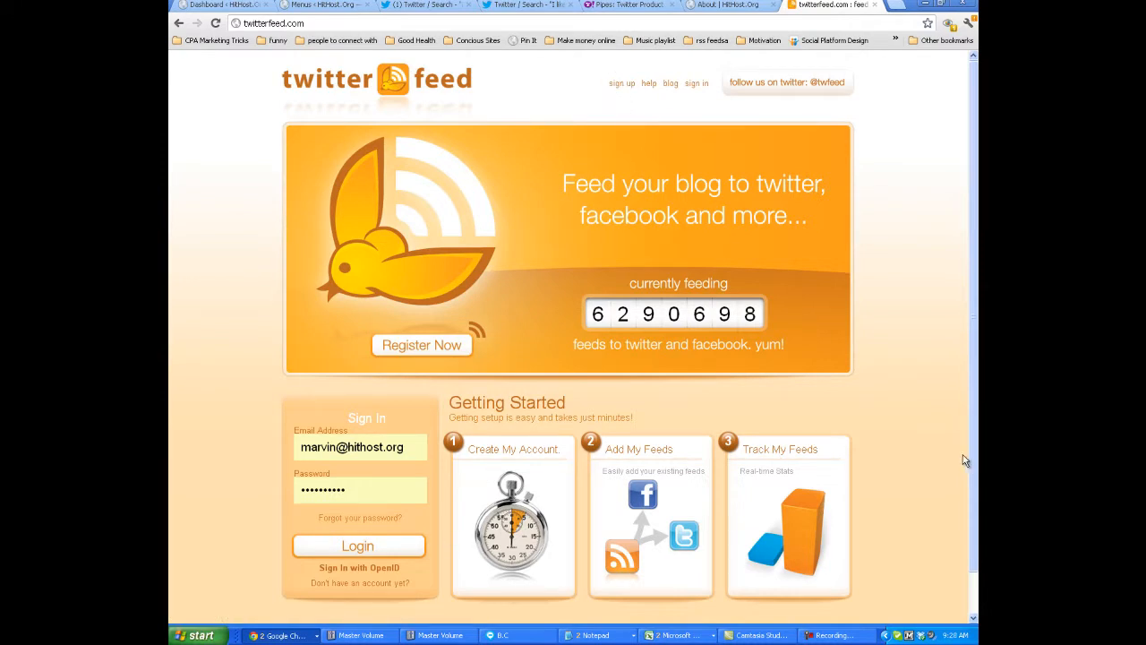
click(385, 548)
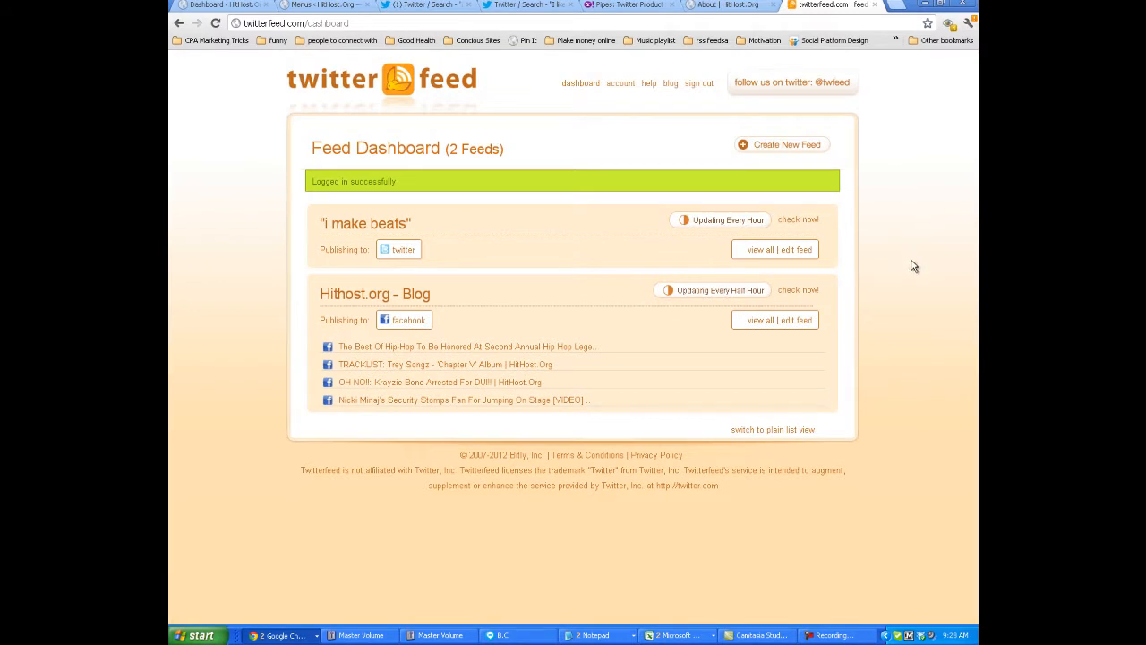
click(775, 150)
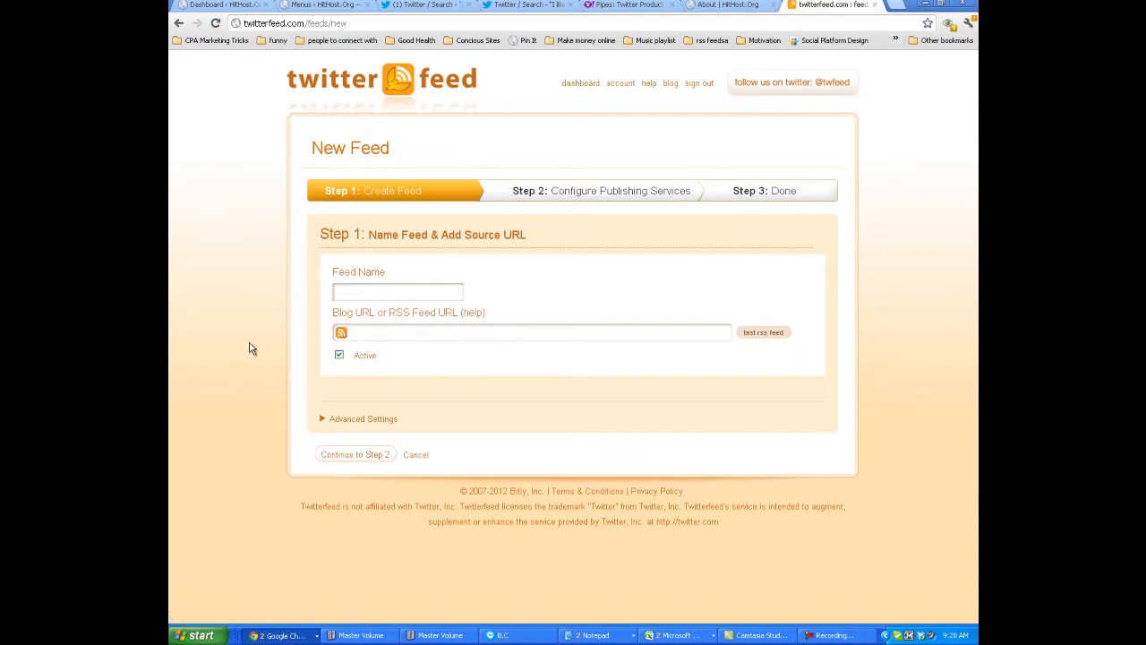
click(389, 295)
key(ctrl+v)
key(ctrl+z)
Copy the pipe's RSS link address from Yahoo Pipes and enter it as the new feed's RSS Feed URL.
click(379, 335)
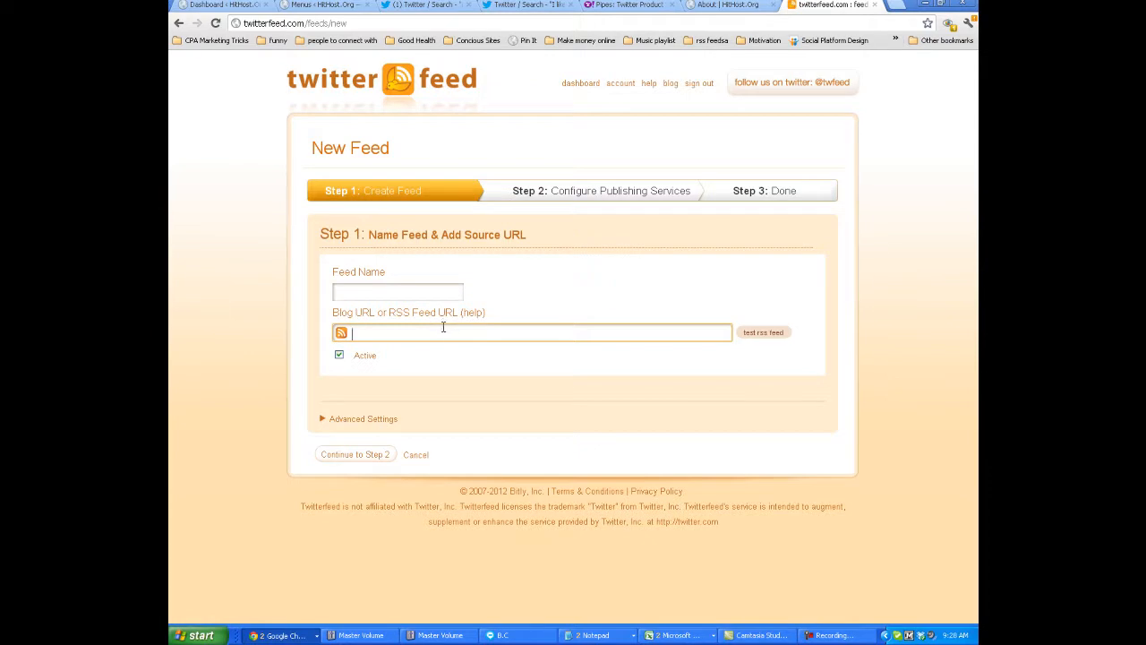
click(745, 4)
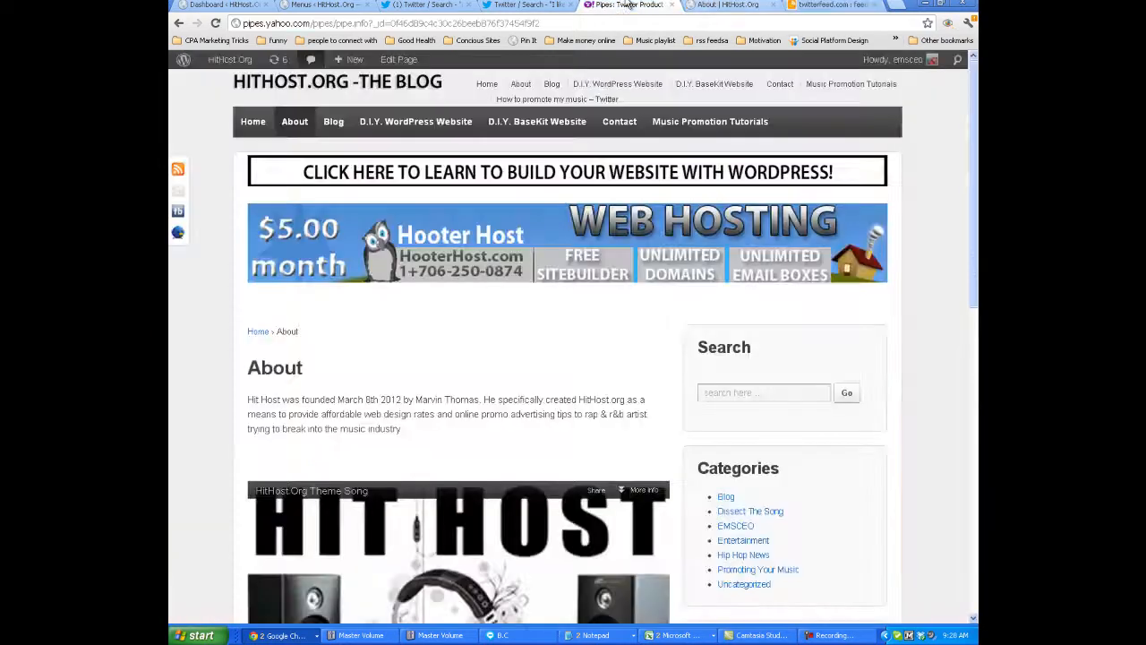
click(638, 5)
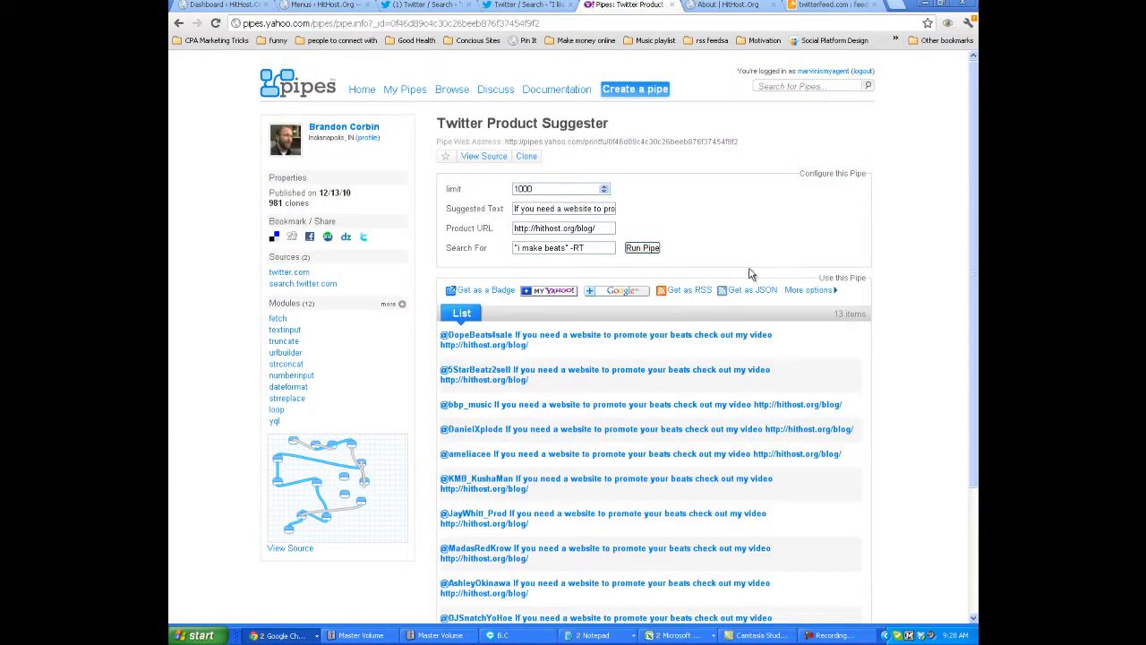
right_click(700, 298)
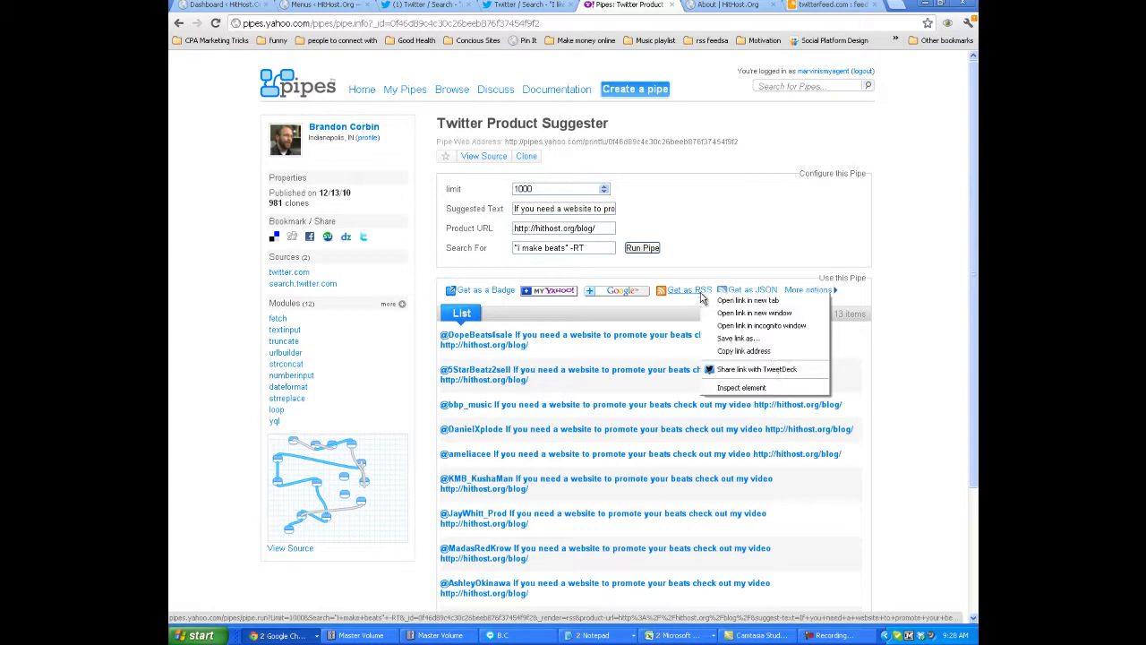
click(770, 351)
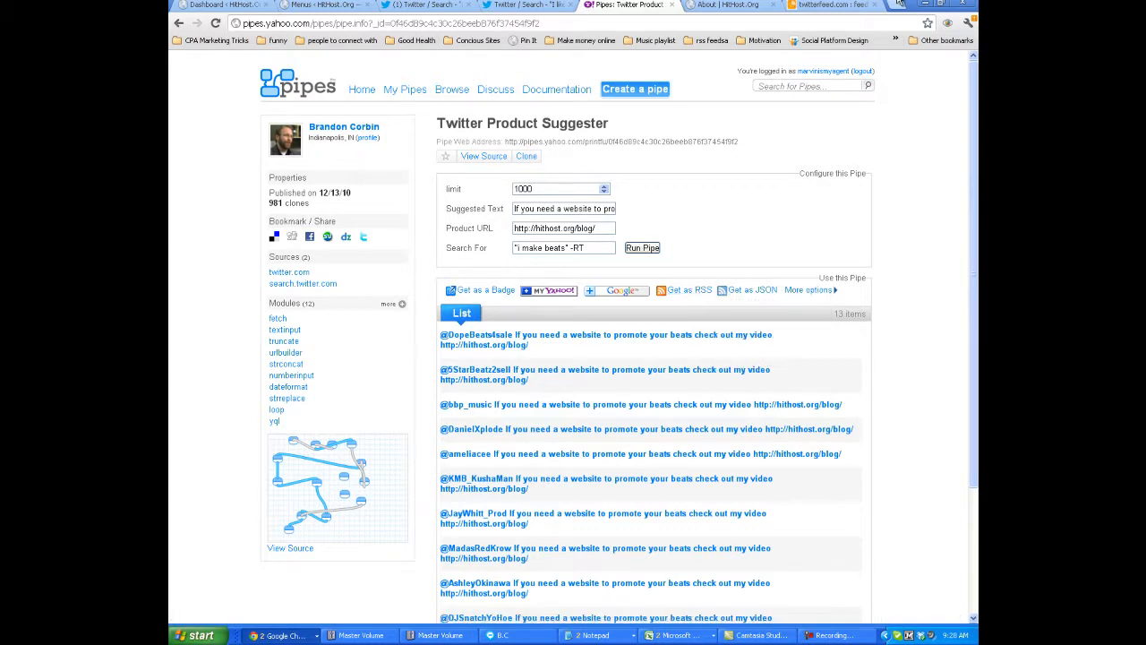
click(828, 5)
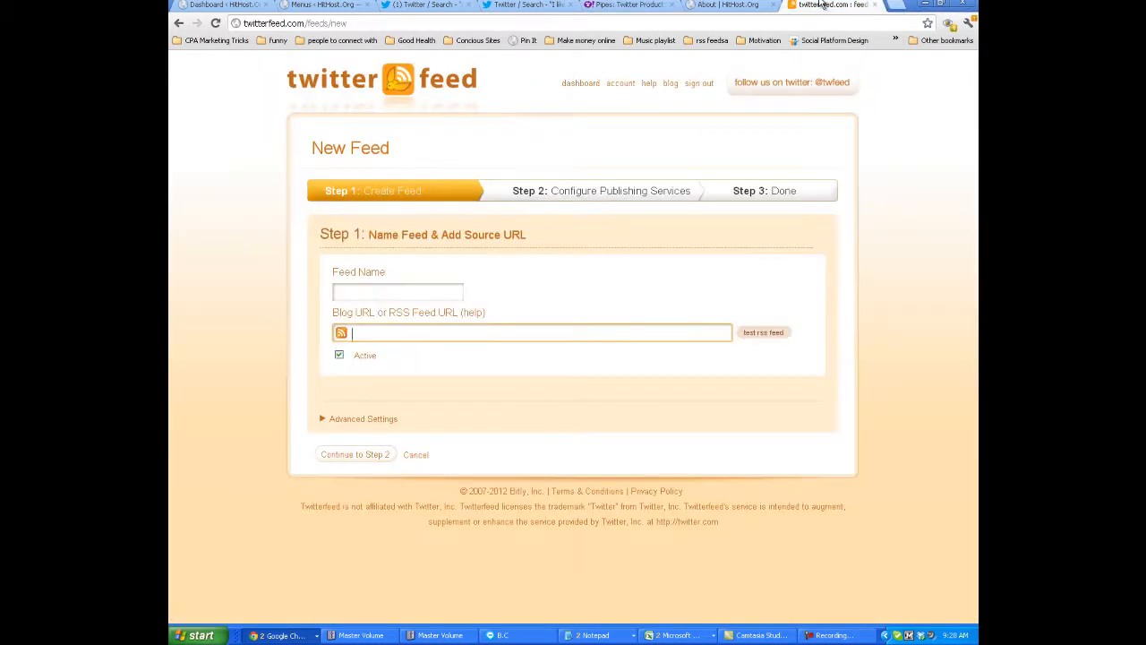
click(407, 330)
key(ctrl+v)
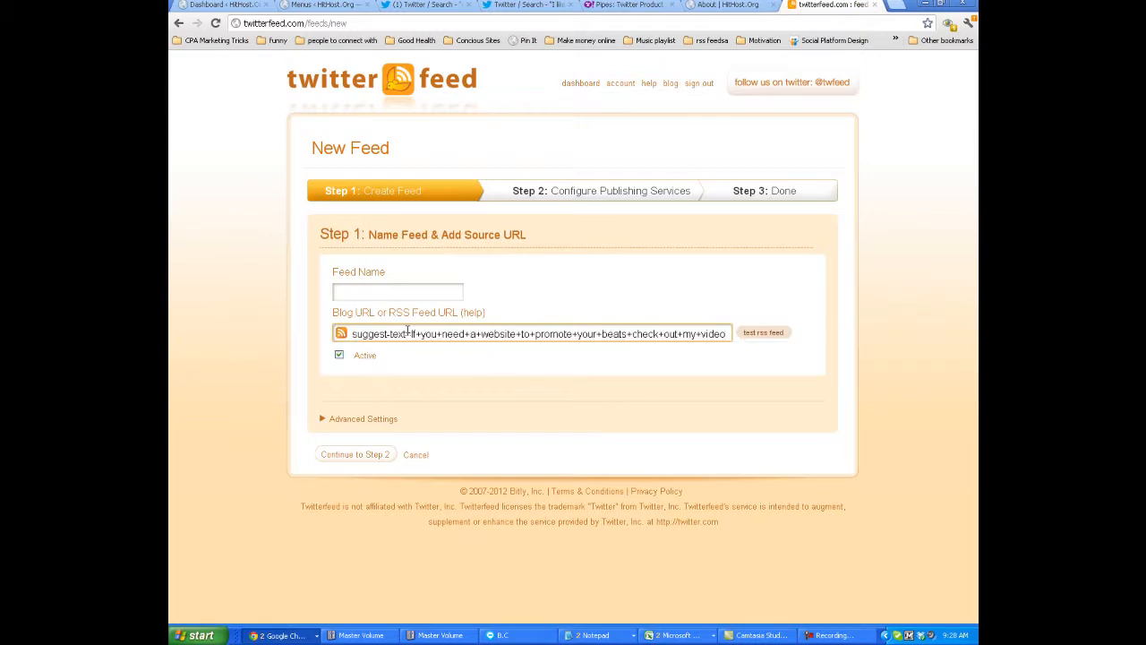
Copy the phrase "i make beats" from the Twitter results heading and use it as the new feed's name.
click(433, 290)
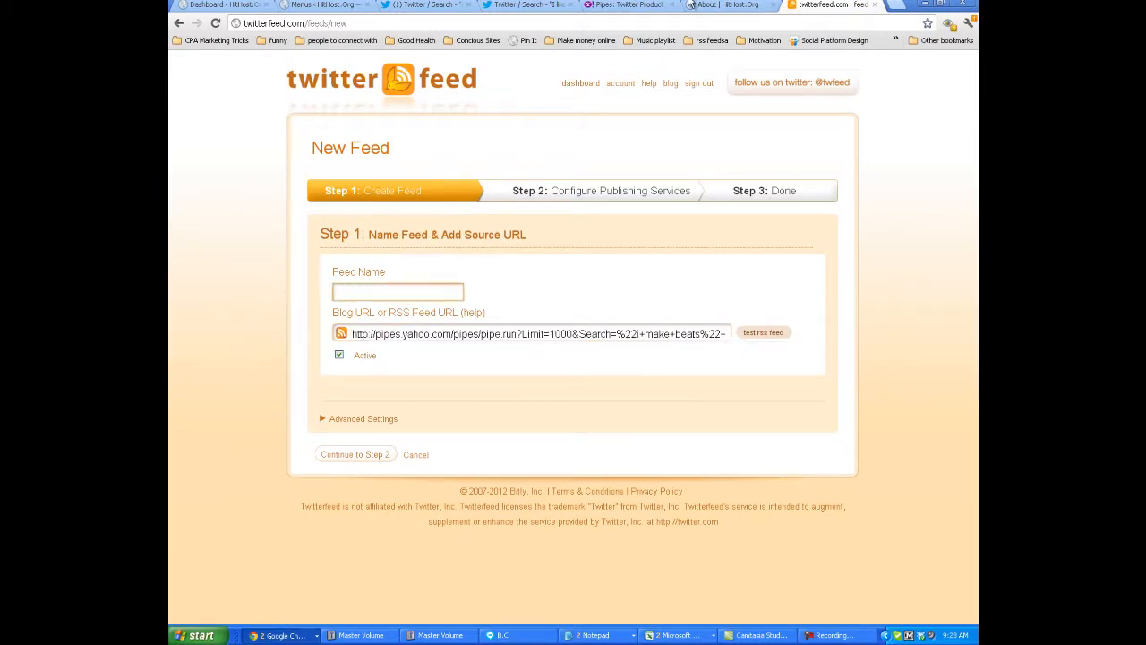
click(426, 4)
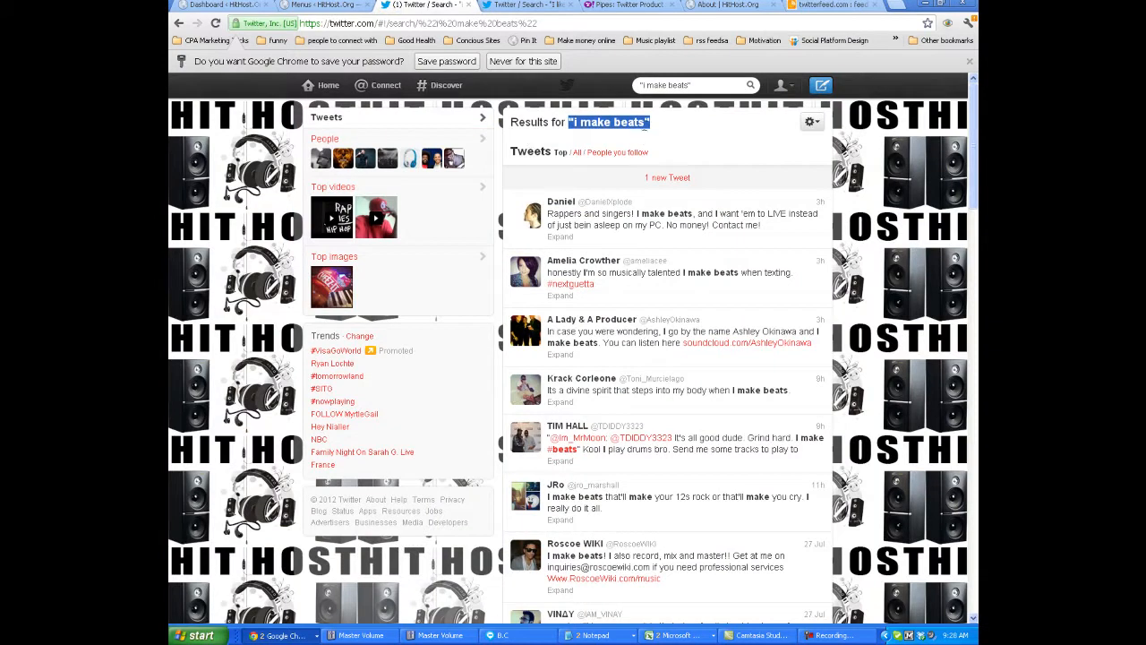
right_click(634, 121)
click(654, 132)
click(828, 5)
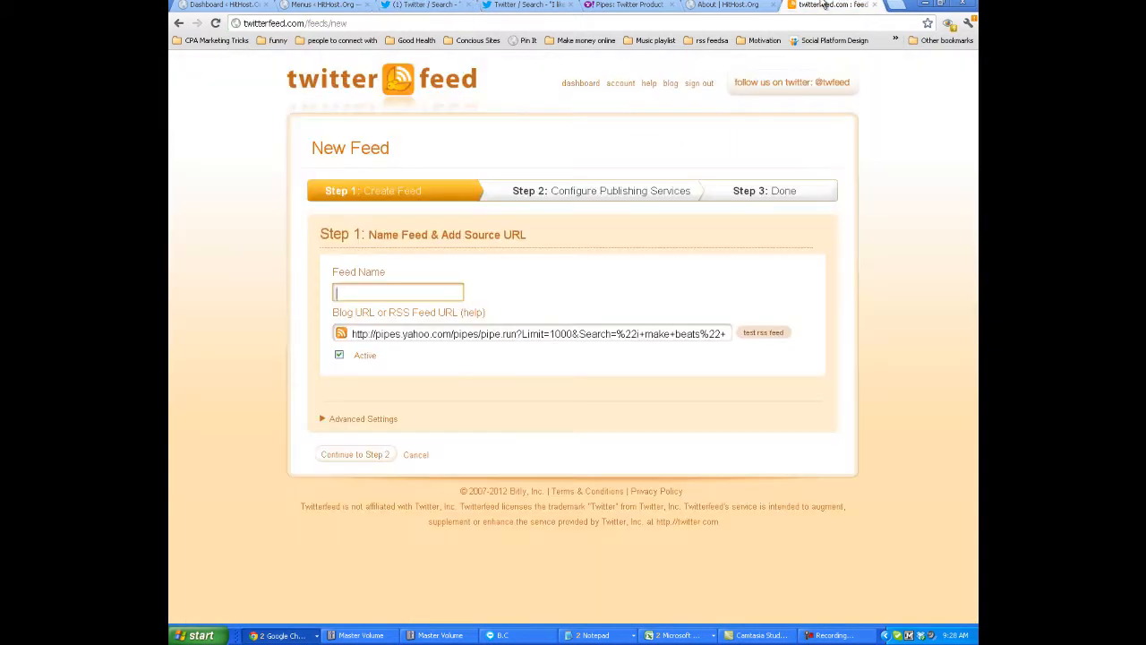
click(414, 289)
key(ctrl+v)
Return to the "I like rap" Twitter search page and sign out of the HitHost.org account.
click(730, 5)
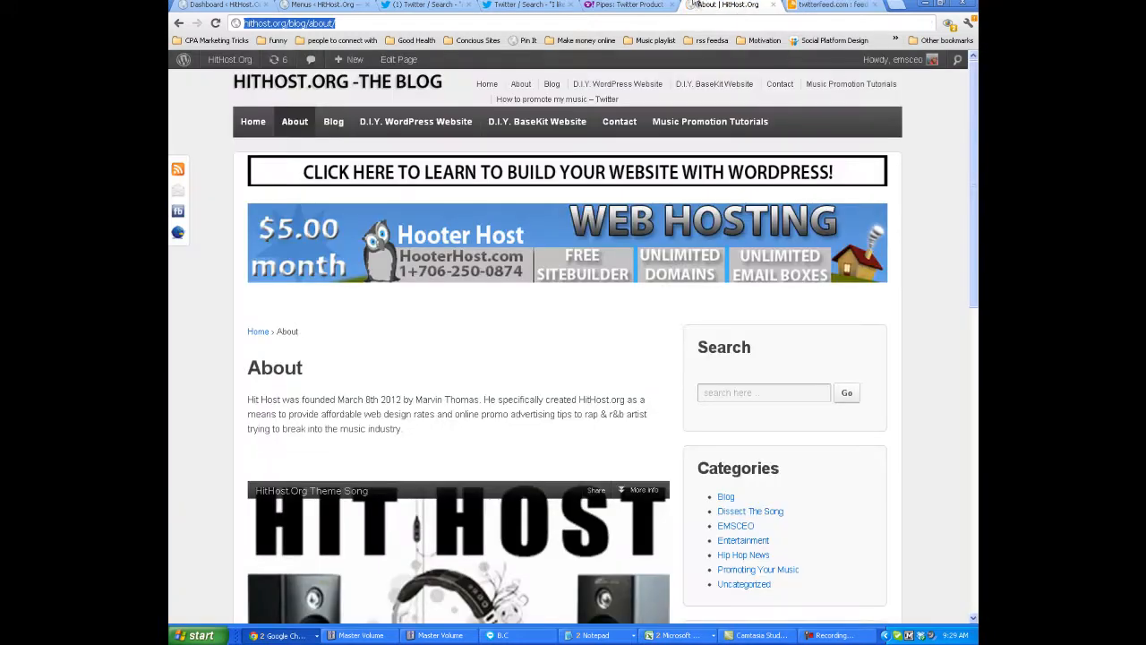
click(441, 4)
click(535, 4)
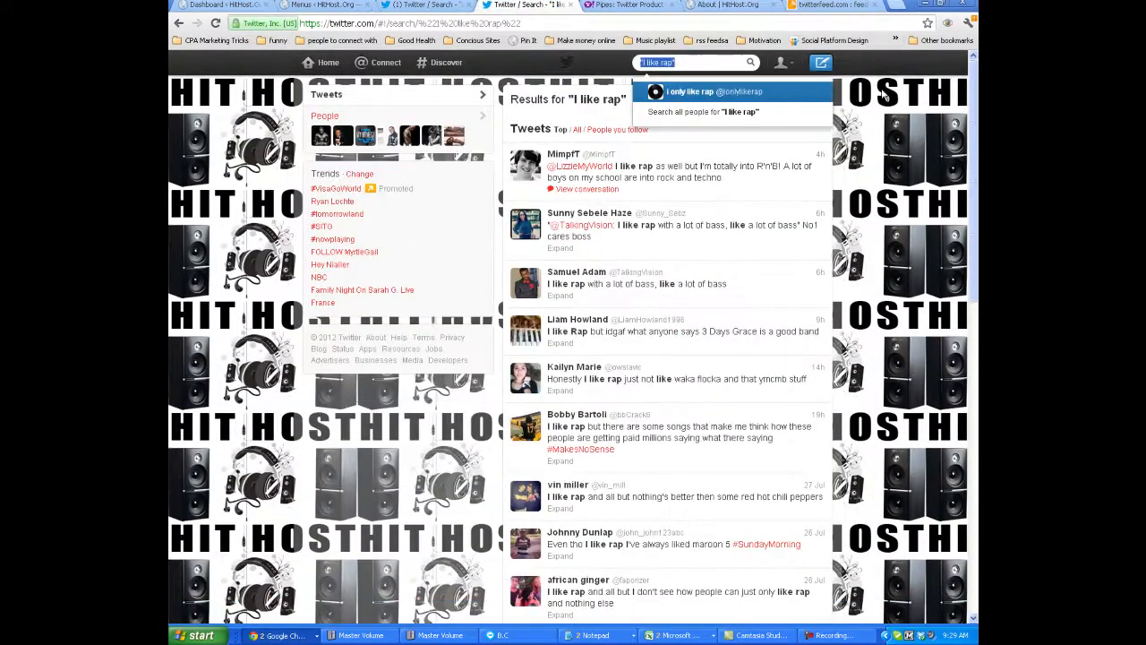
click(786, 66)
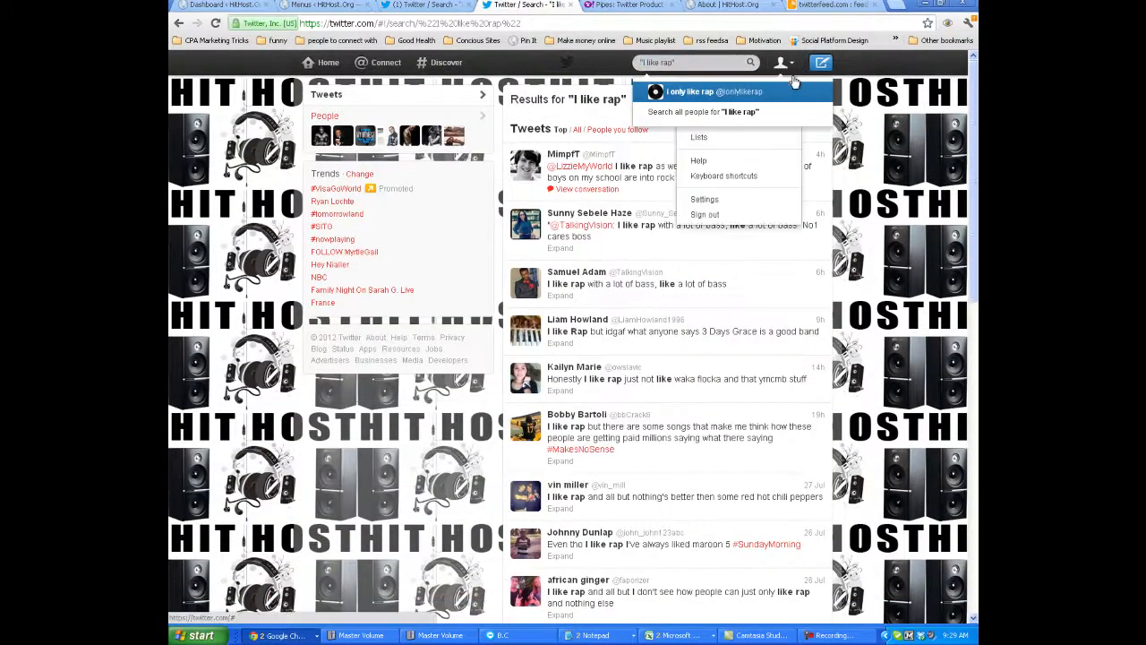
click(729, 218)
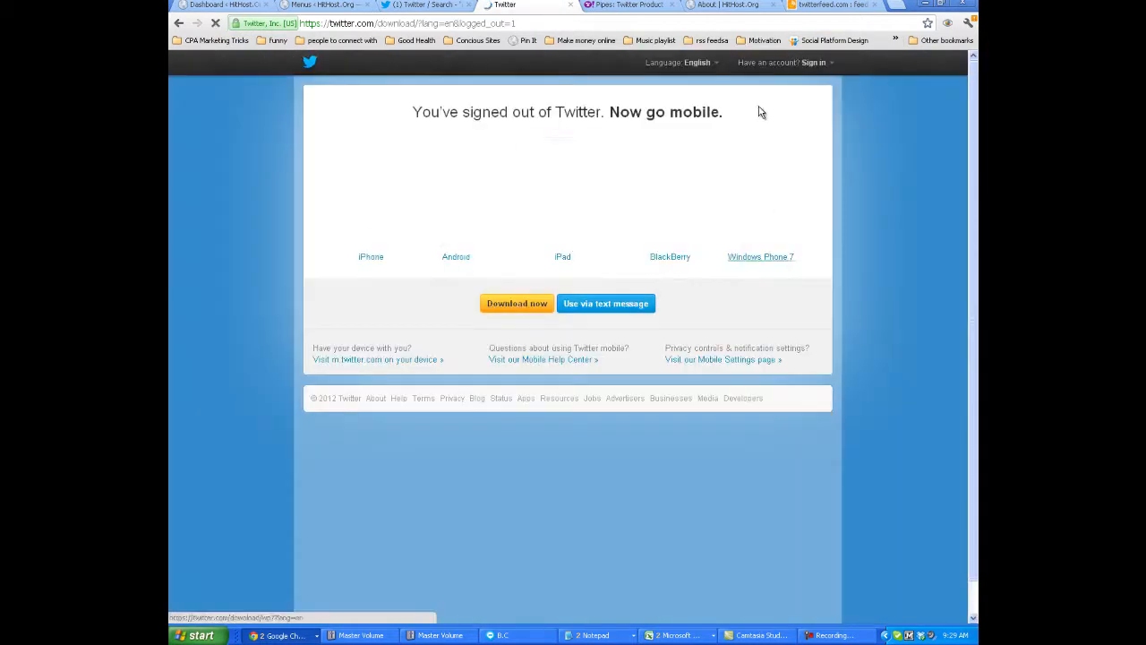
Try to sign in to Twitter with the username hithostgotorg and the account password.
click(814, 63)
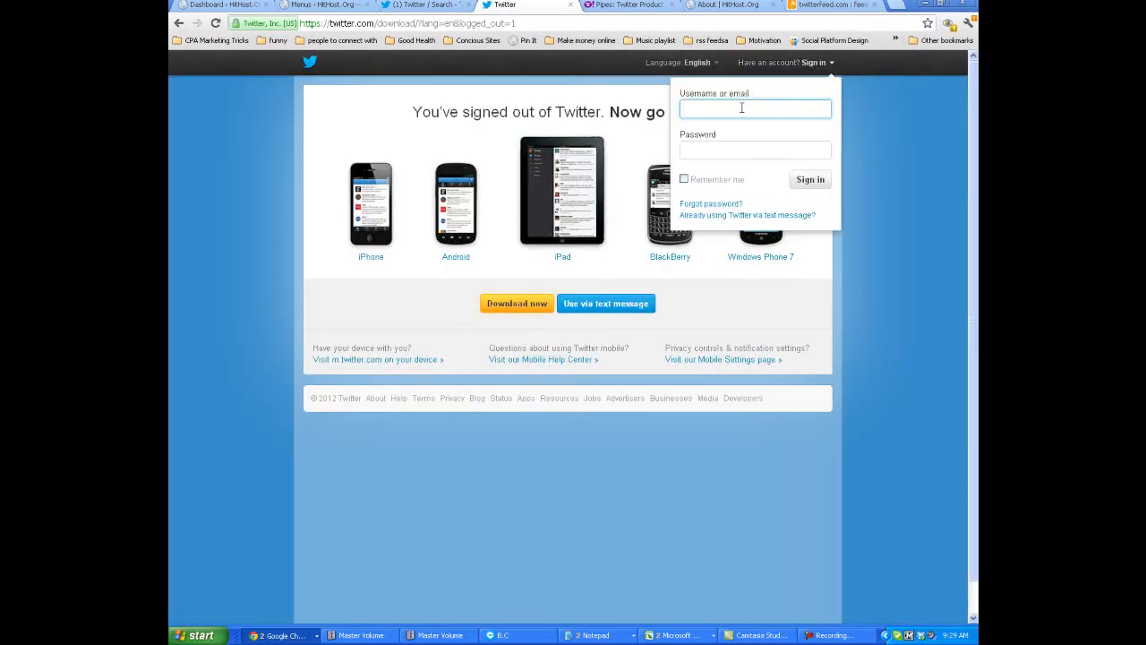
text(hitho)
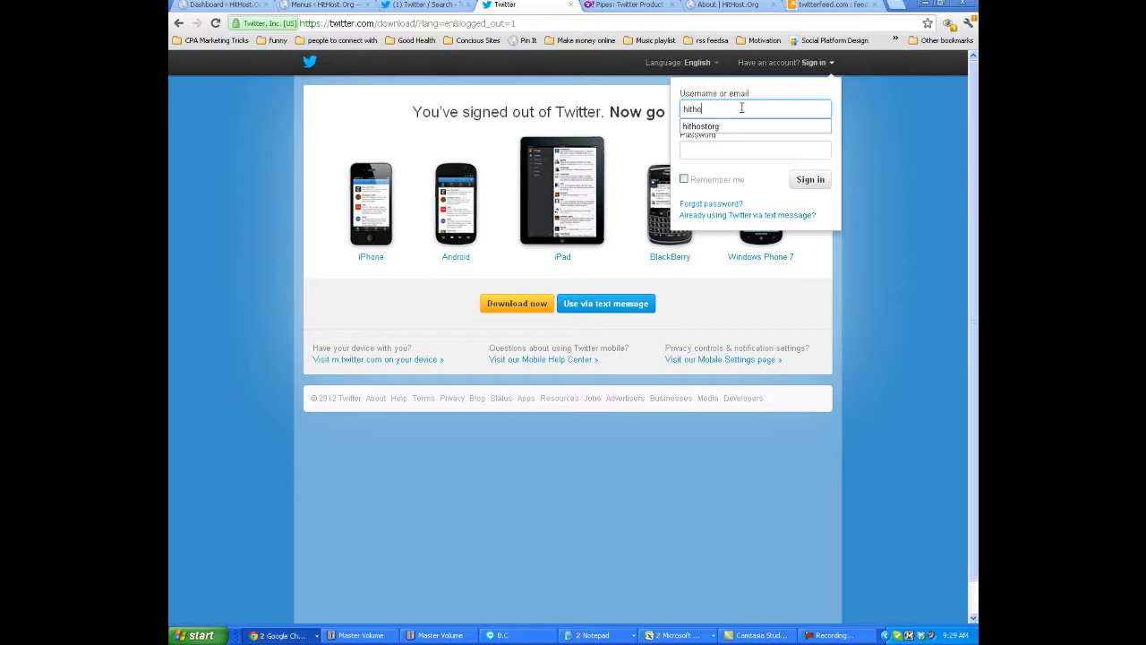
text(gotorg)
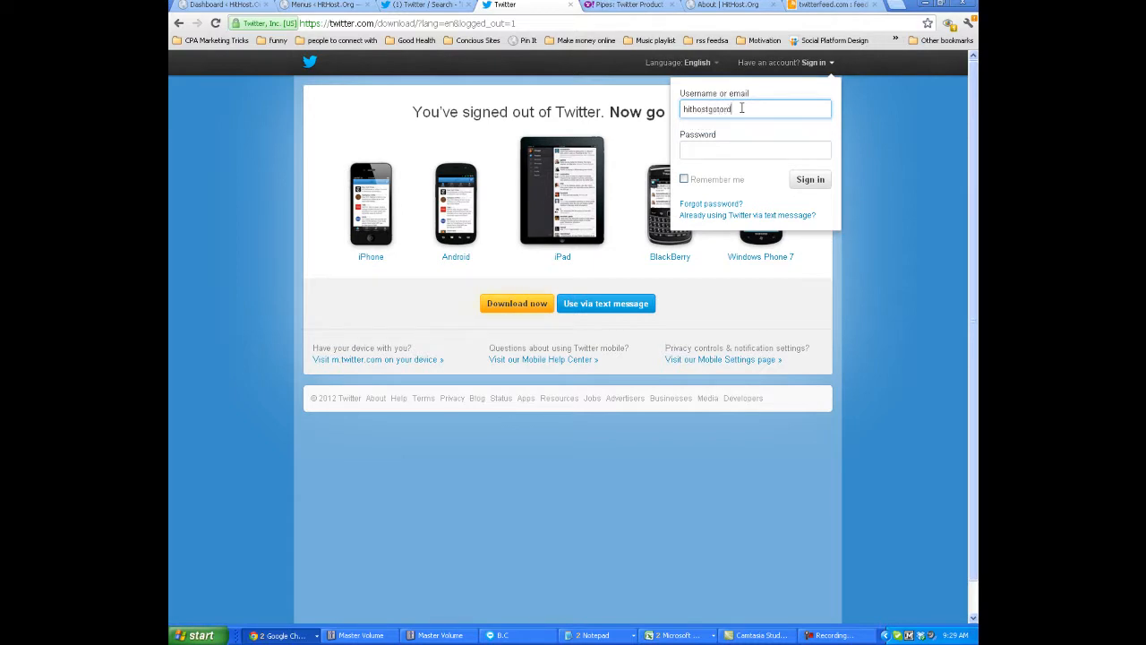
key(Tab)
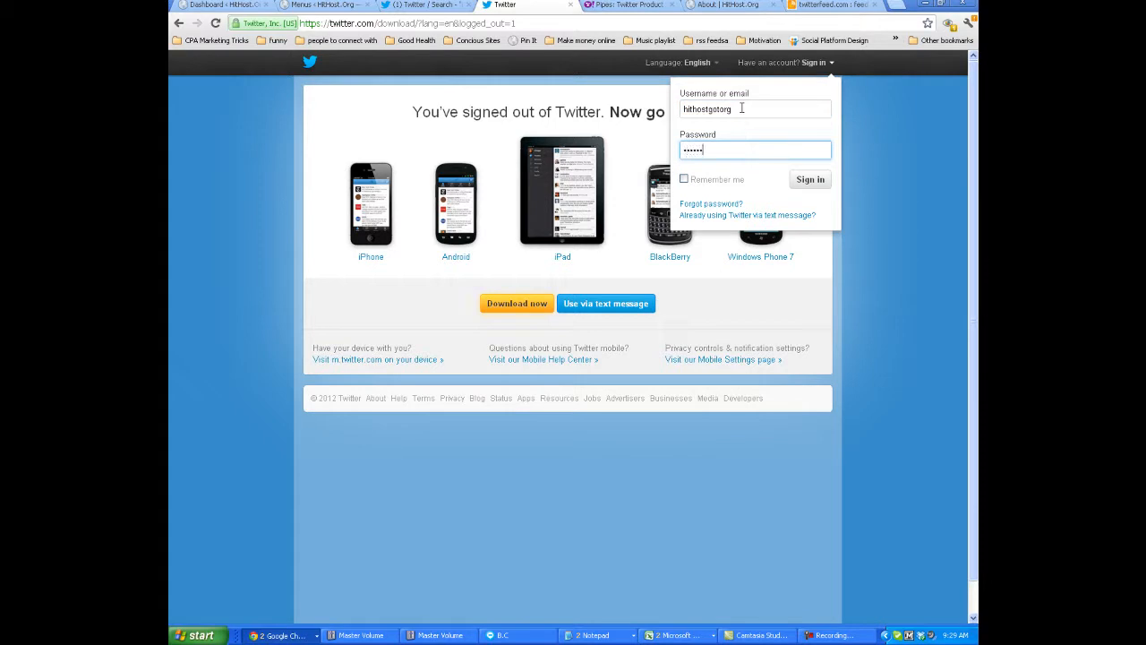
key(Return)
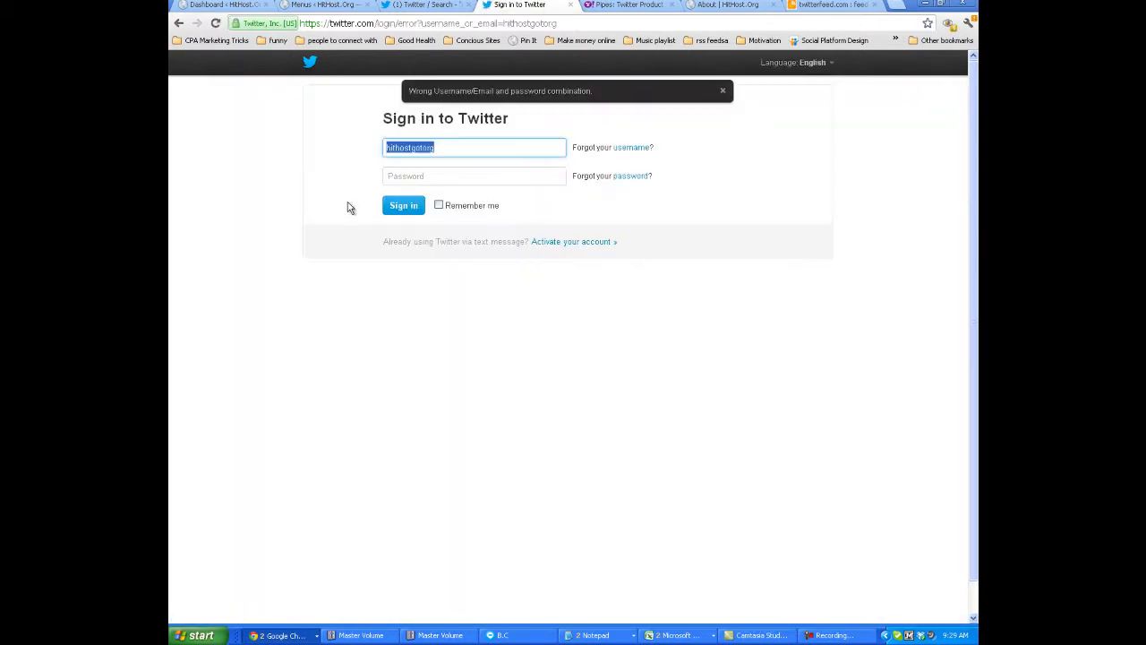
Correct the Twitter username to hithostdotorg, enter the account password and sign in.
click(414, 148)
key(BackSpace)
text(g)
click(445, 176)
text(*)
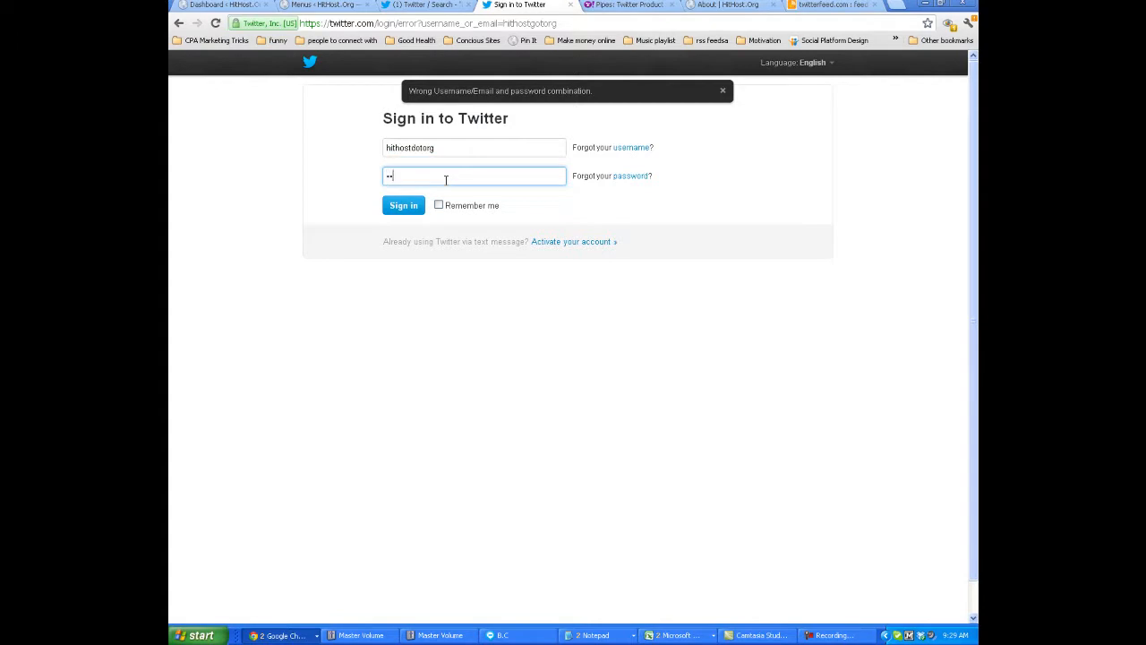
key(Return)
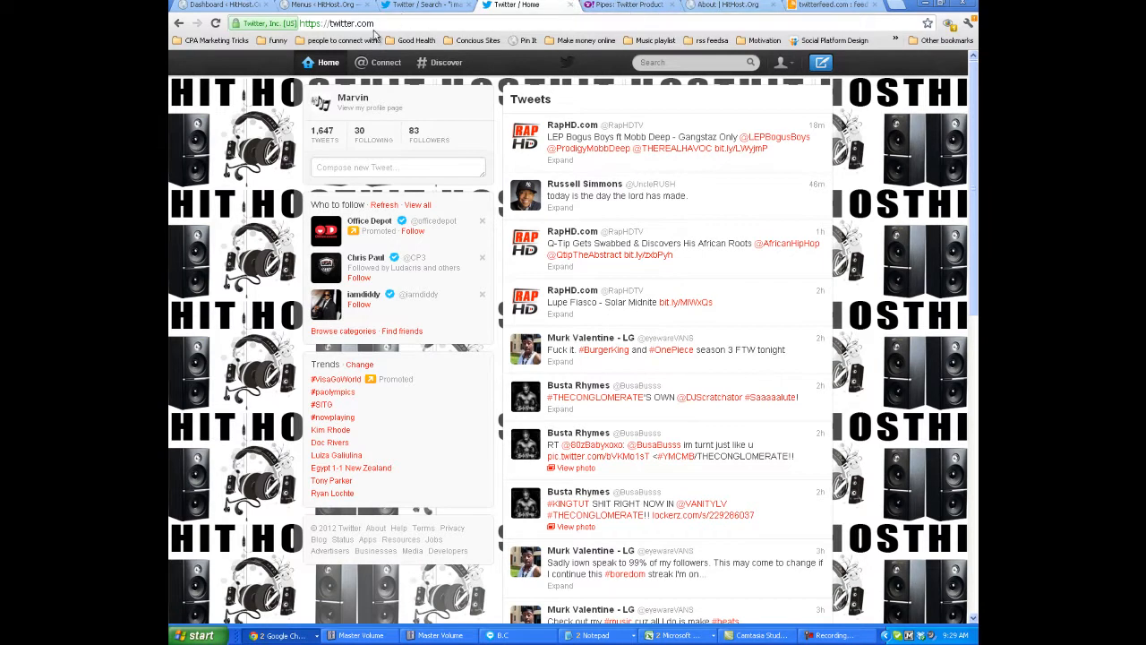
Return to the new feed on twitterfeed and extend its name to "i make beats" - hithostdotorg.
click(712, 5)
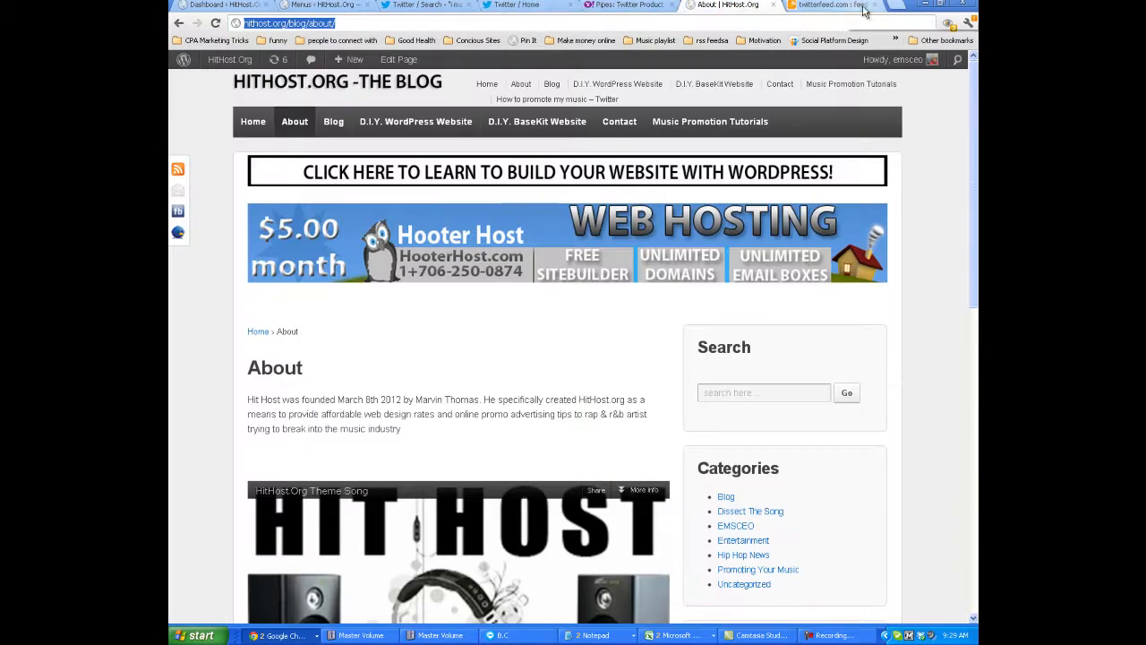
click(829, 5)
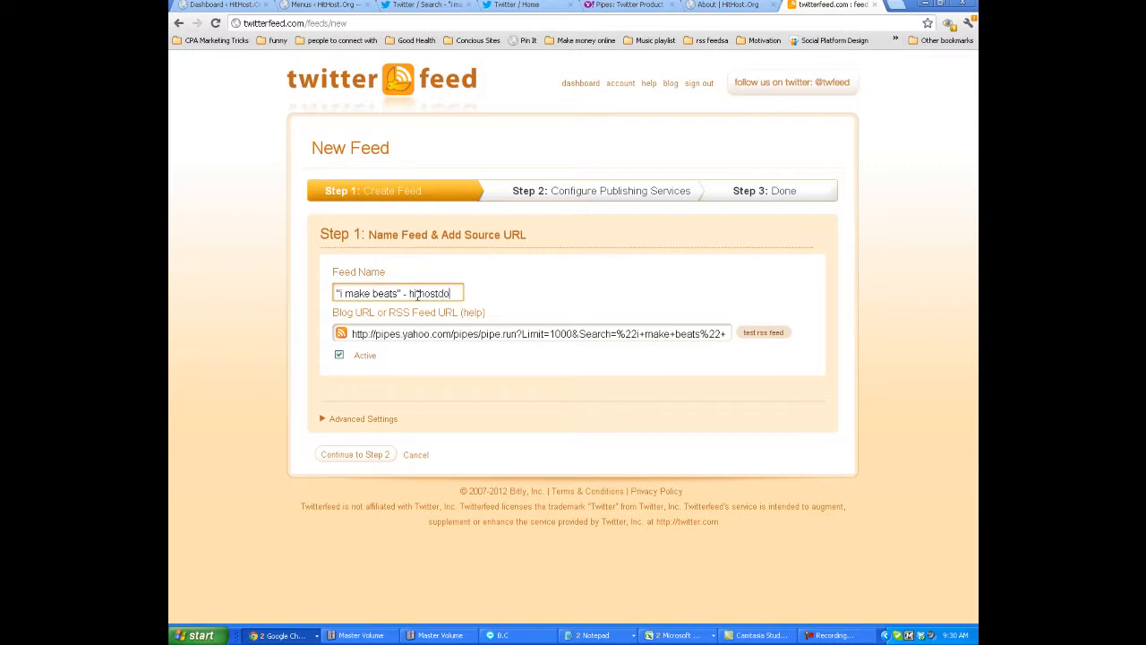
text(rg)
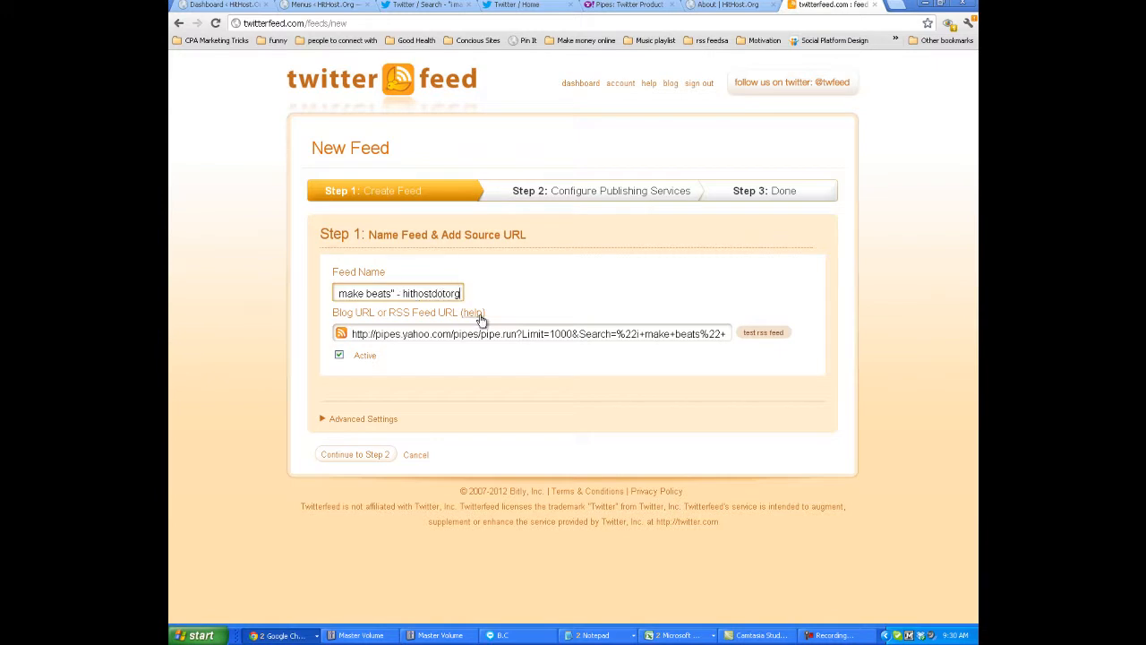
click(393, 296)
drag(405, 292, 467, 294)
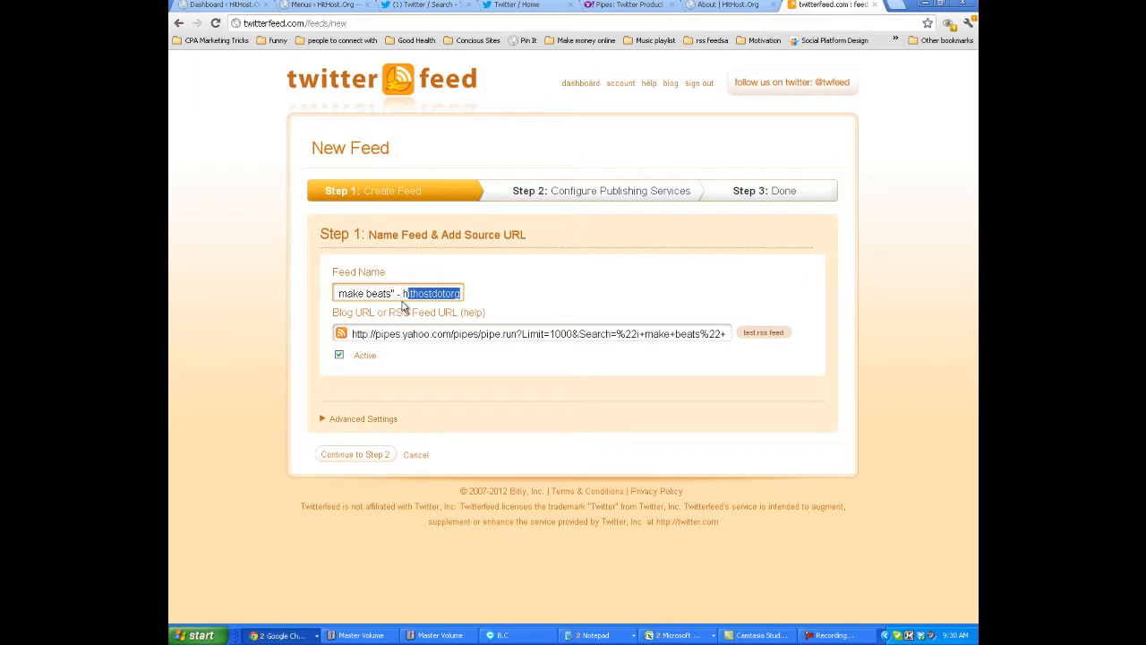
drag(424, 294, 383, 296)
click(404, 293)
drag(390, 295, 333, 298)
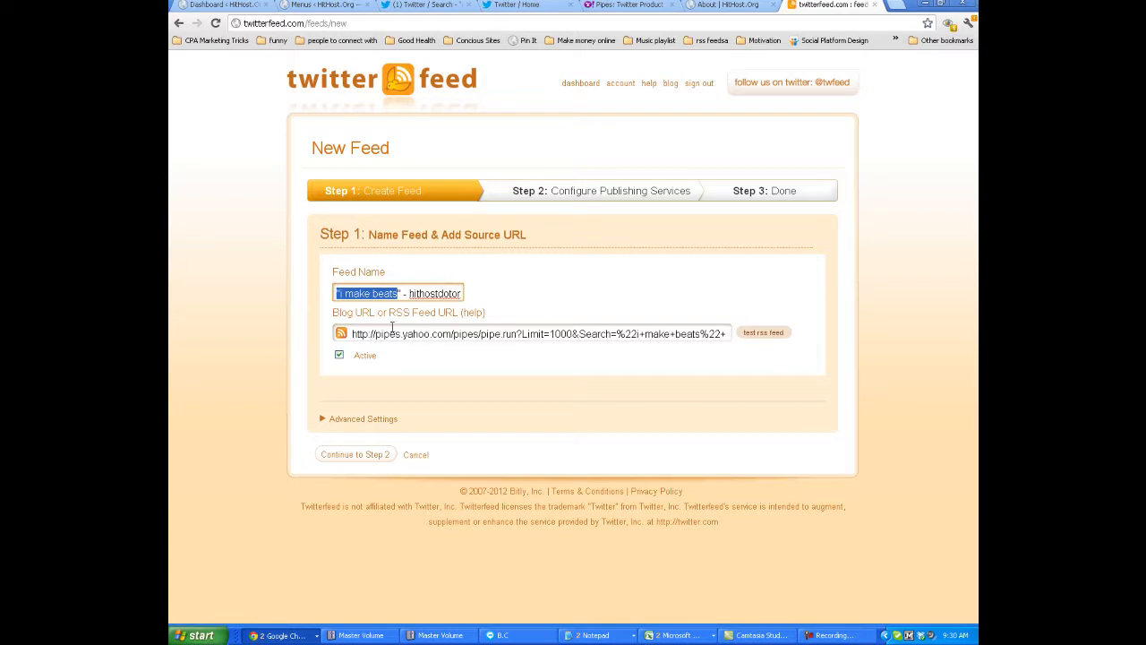
click(750, 352)
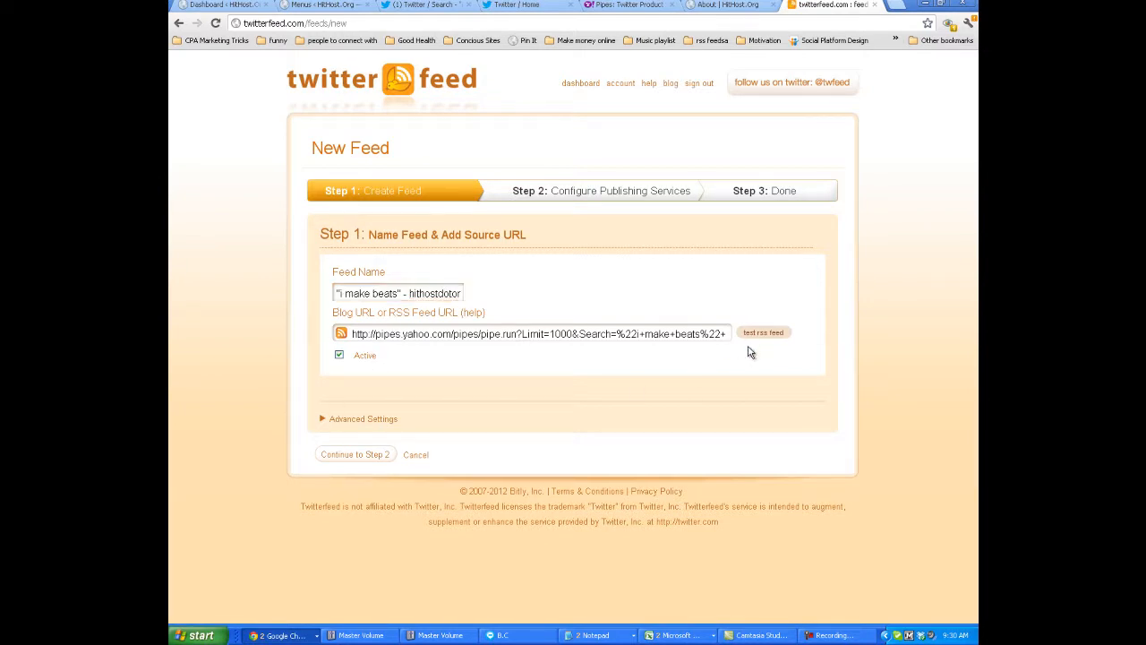
Test the feed's RSS URL and expand the Advanced Settings.
click(761, 333)
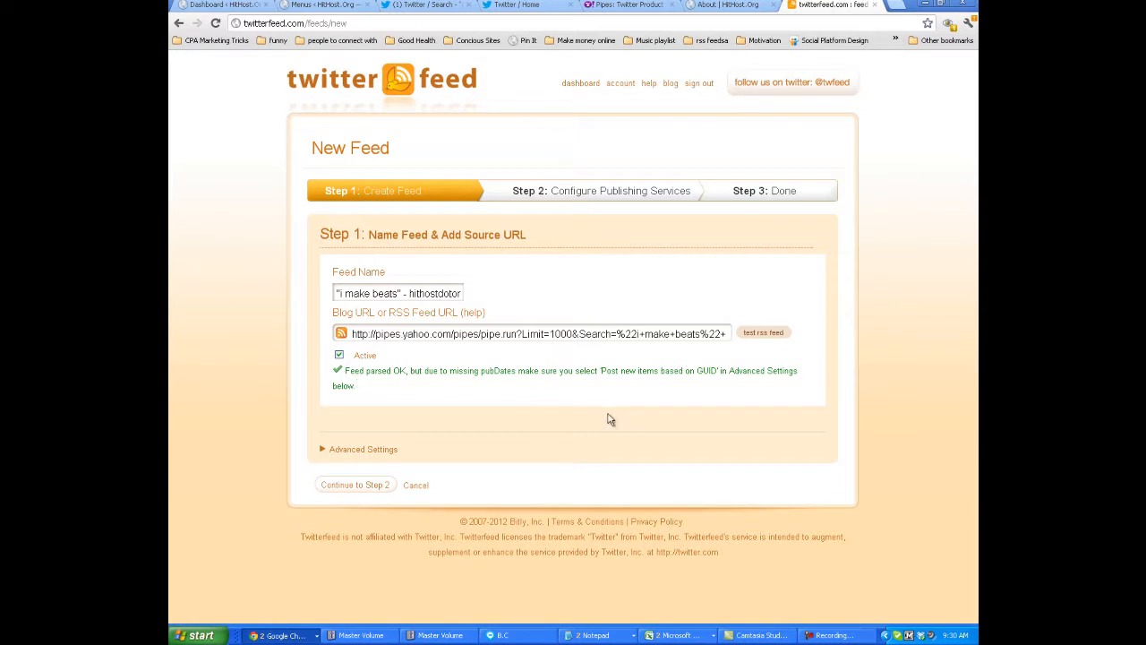
click(372, 455)
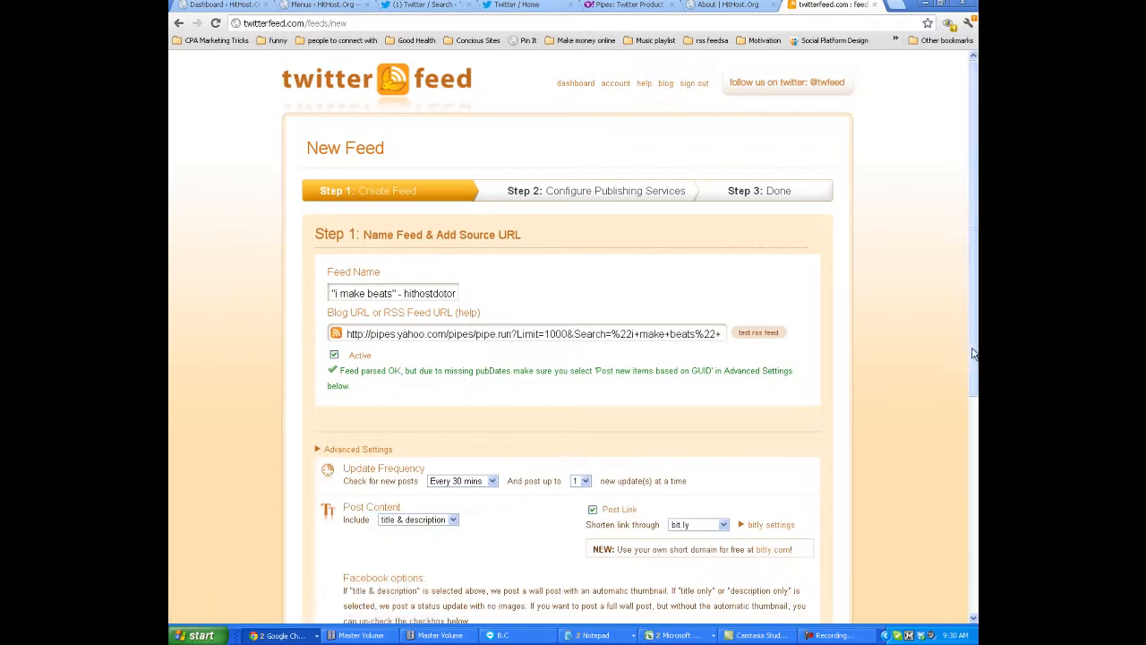
scroll(967, 394, down, 3)
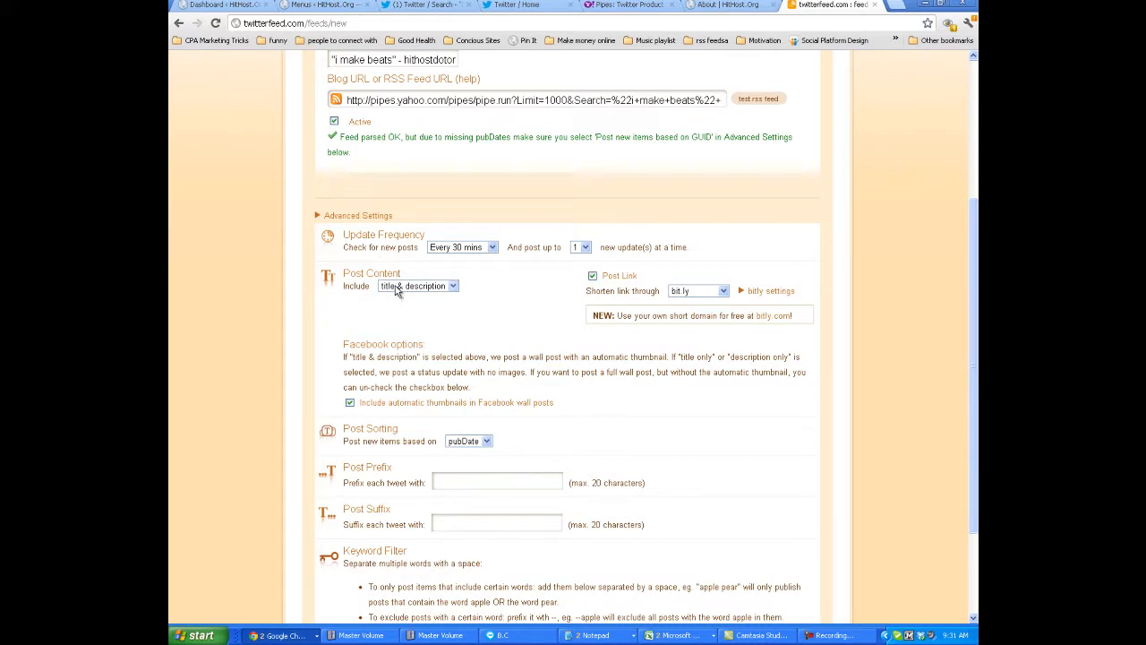
Set the update frequency to every 2 hours, posting up to 3 new updates at a time.
click(477, 249)
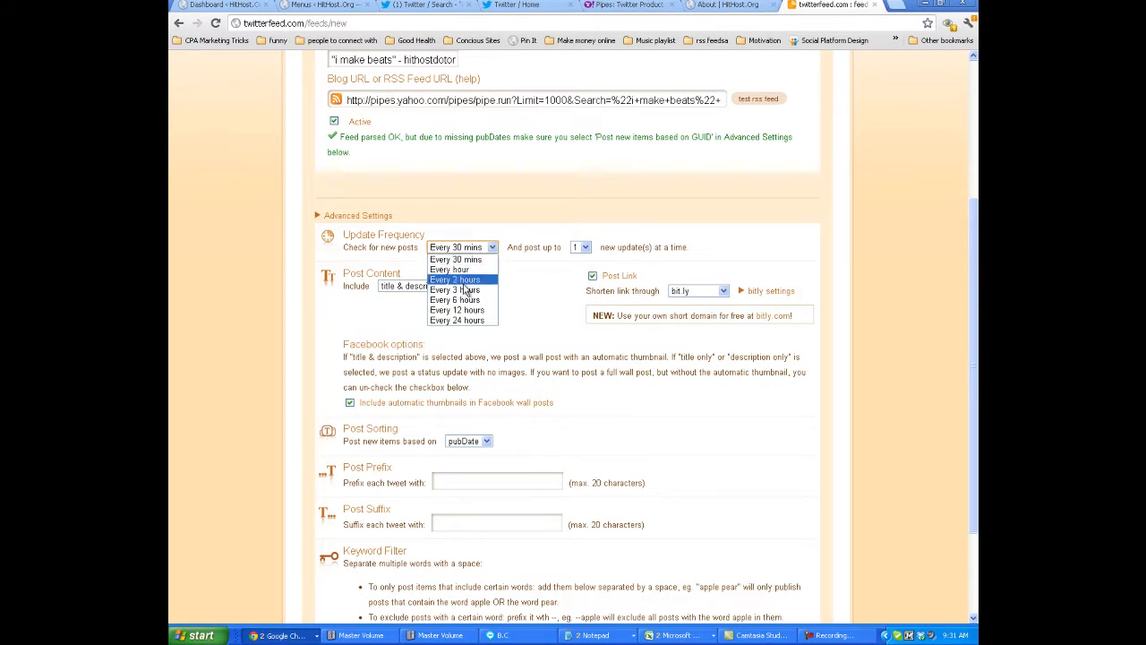
click(464, 282)
click(583, 248)
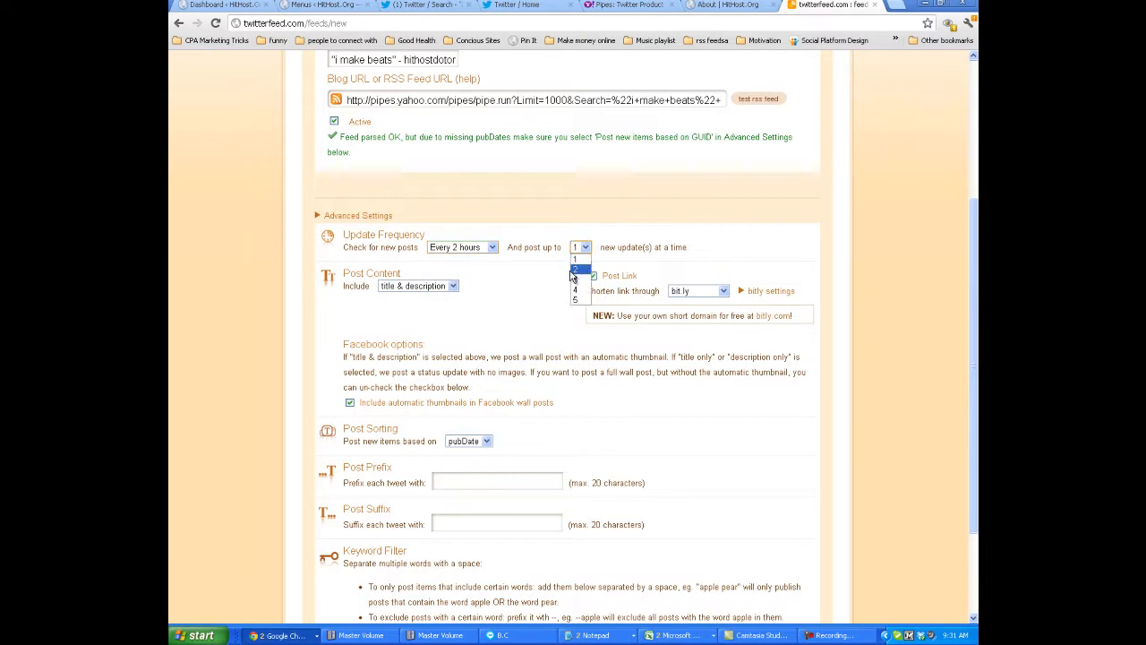
click(574, 280)
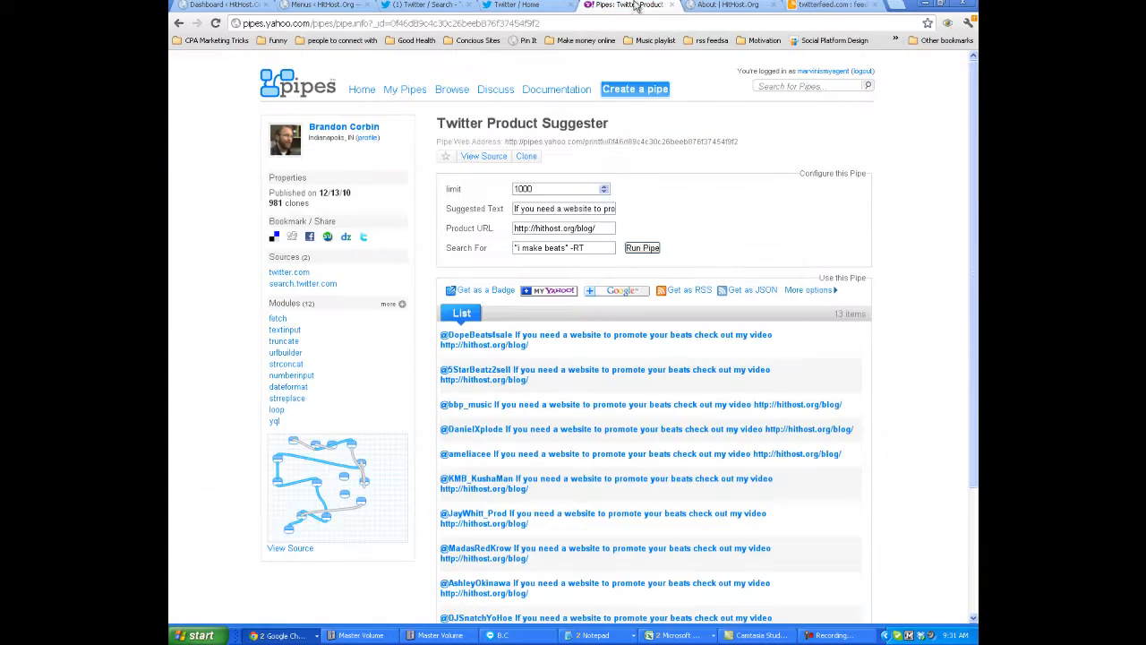
Review the generated reply messages in the Yahoo Pipes results list and return to the twitterfeed settings.
click(632, 7)
drag(439, 342, 607, 409)
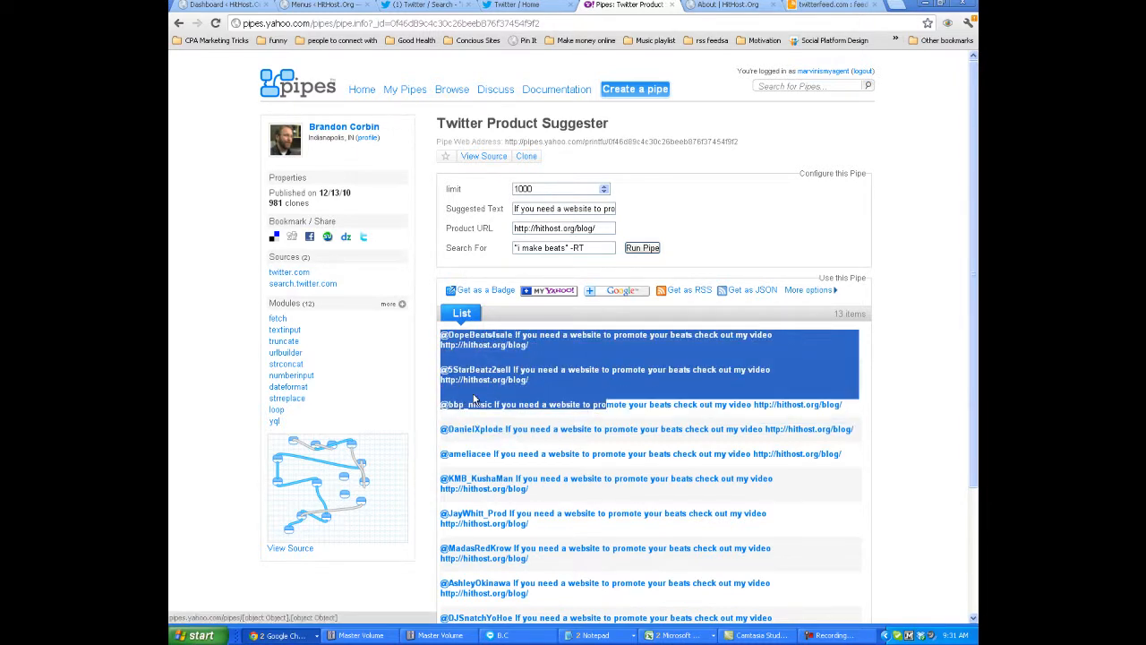
drag(438, 433, 529, 492)
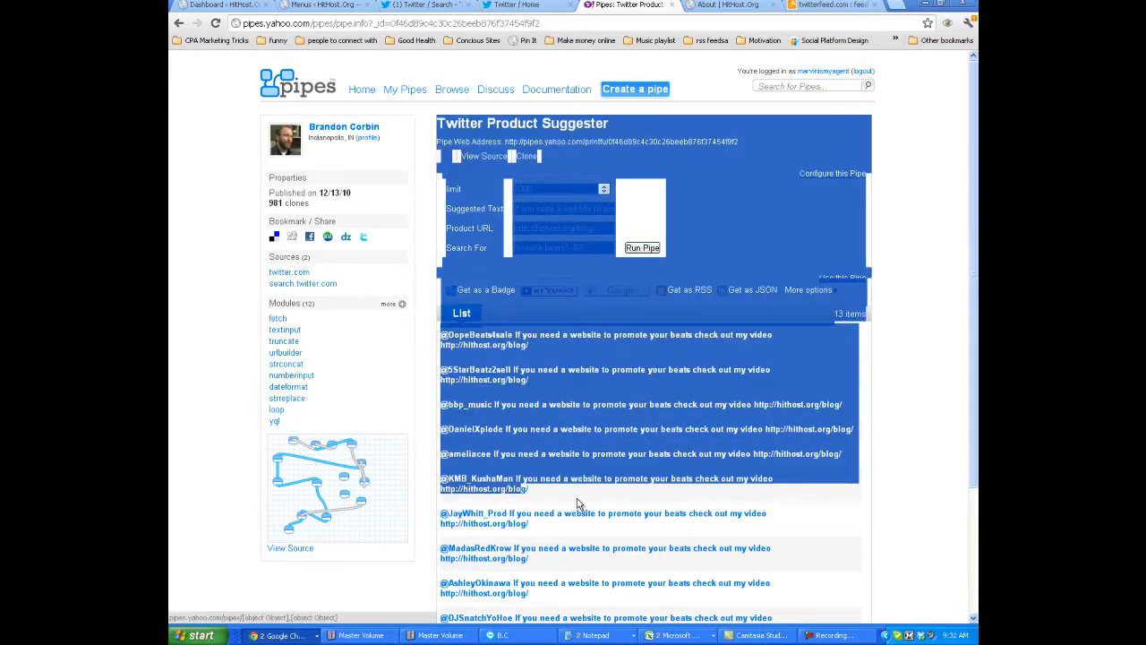
click(906, 514)
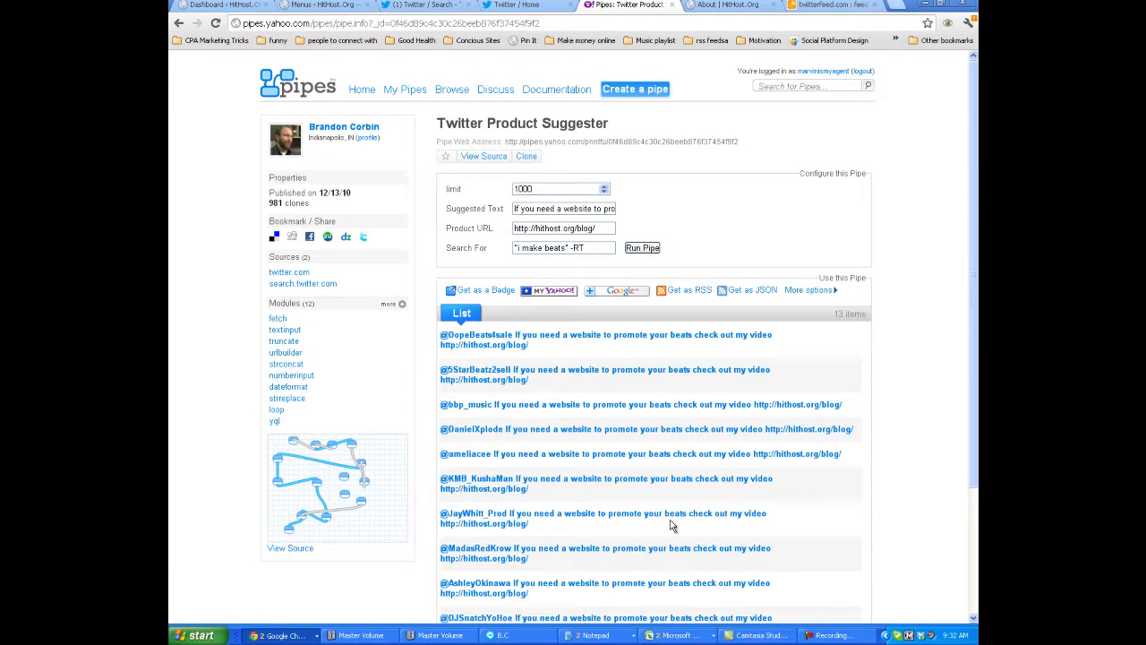
click(700, 6)
click(802, 6)
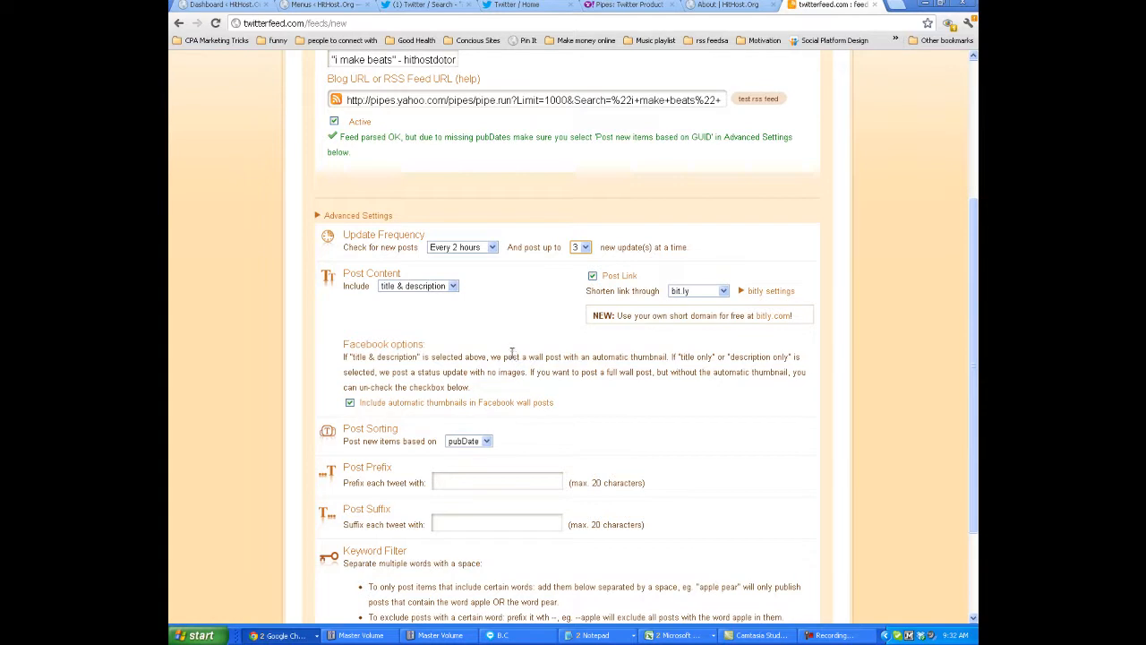
Set the post content to title only and turn off the Post Link option.
click(447, 288)
click(433, 299)
click(444, 286)
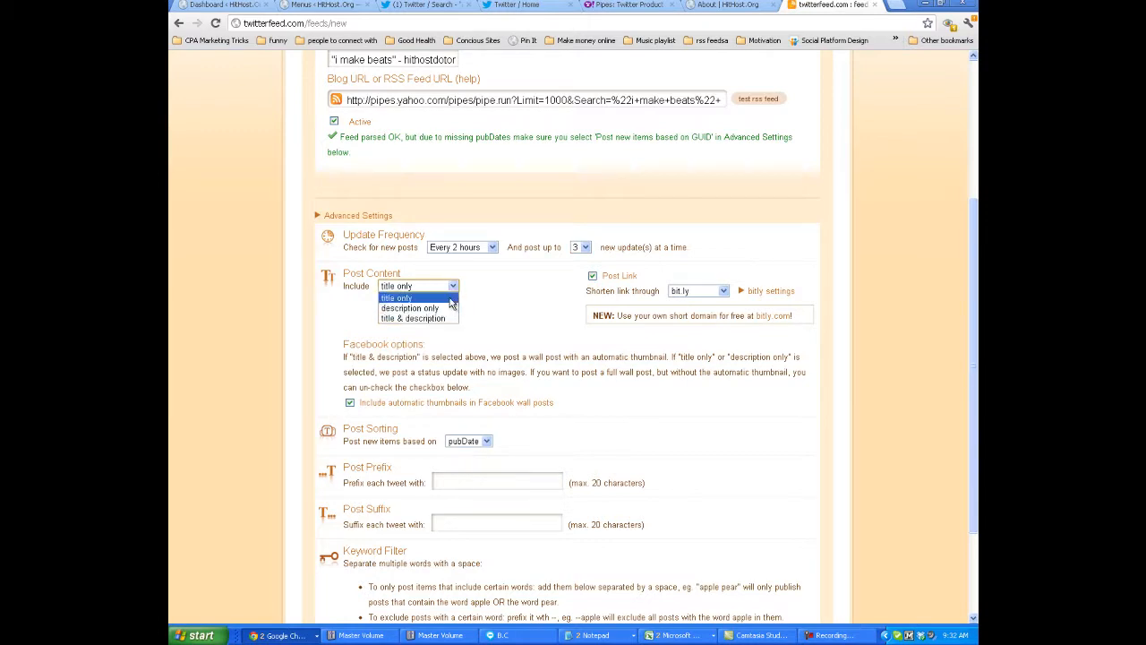
click(446, 299)
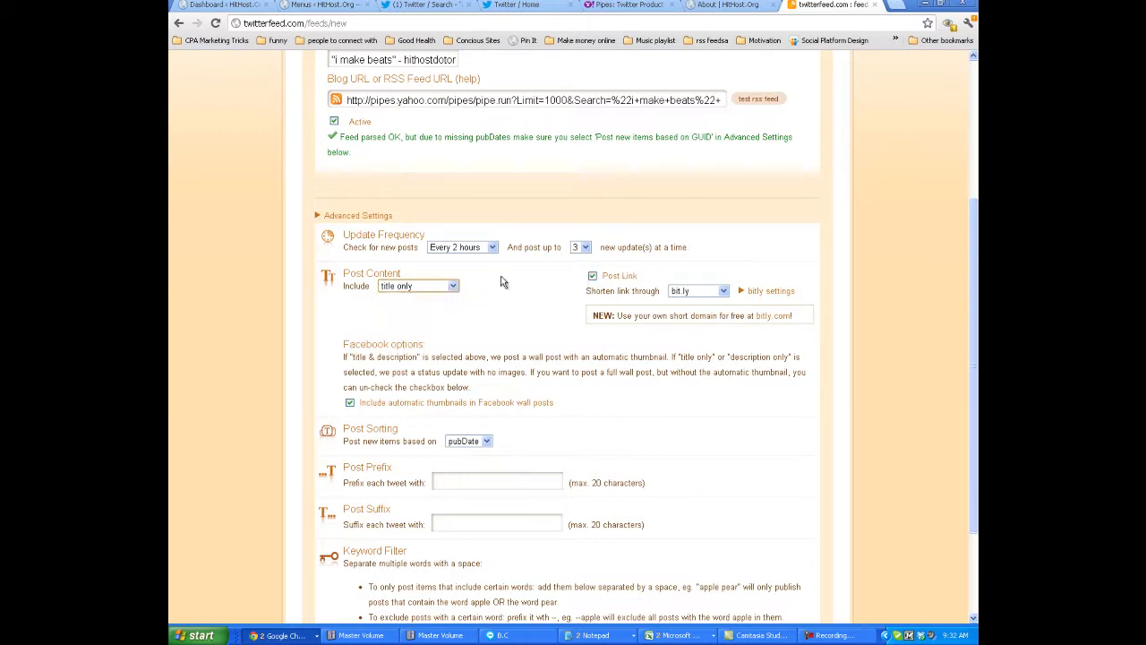
click(748, 4)
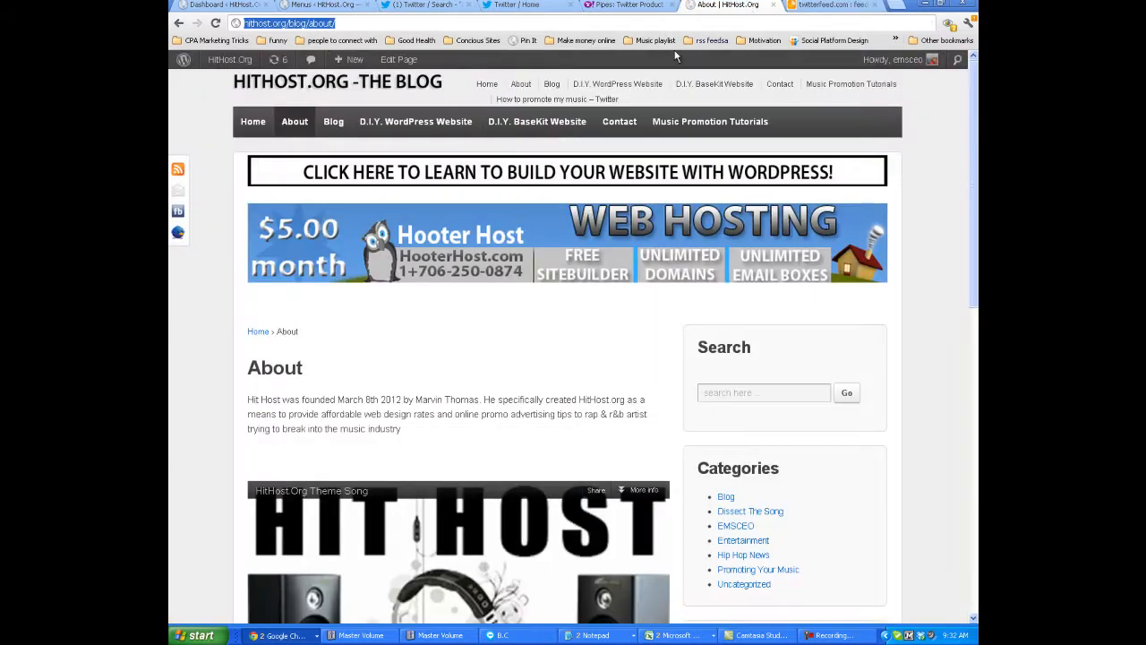
click(813, 4)
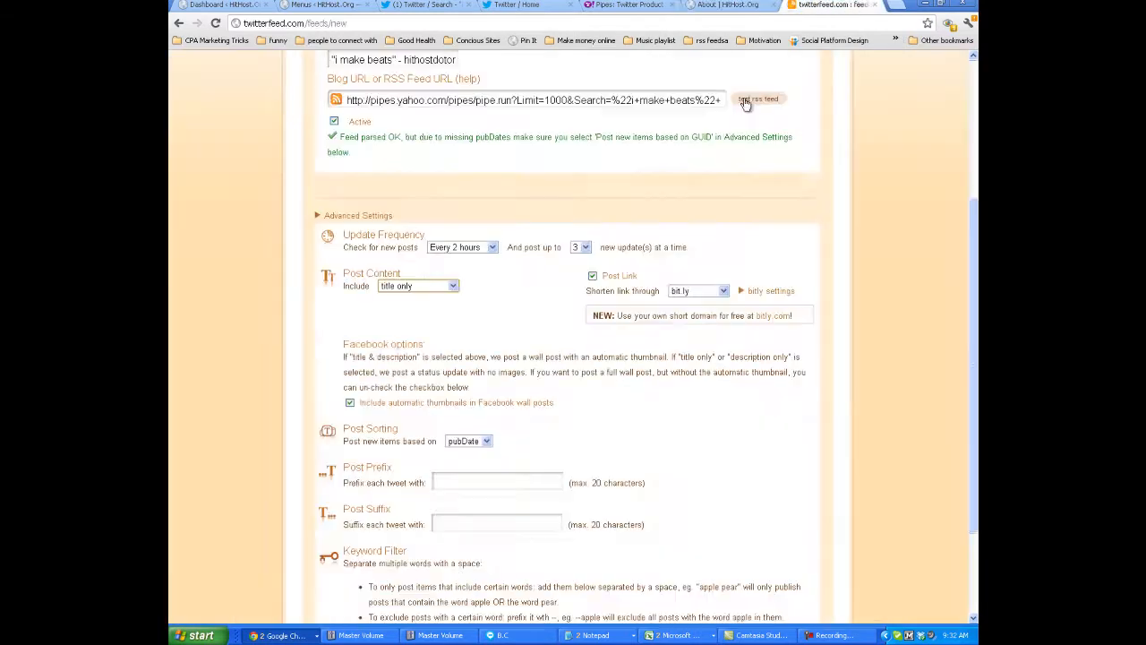
click(592, 276)
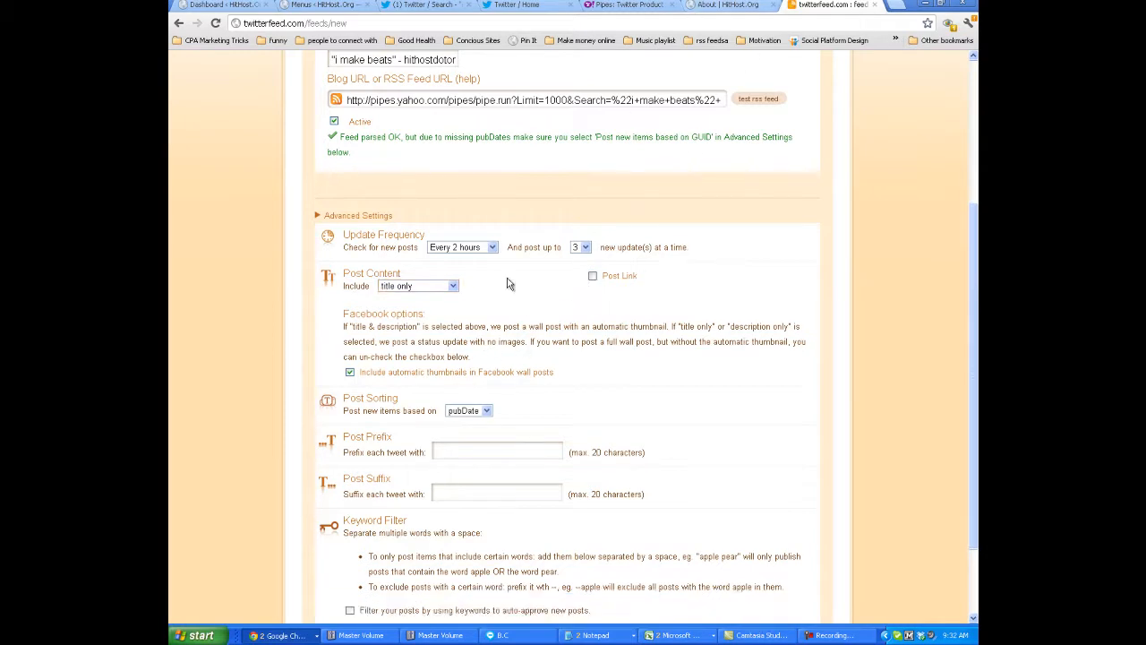
Check the pipe's result messages again and turn off automatic thumbnails in Facebook wall posts on twitterfeed.
click(613, 5)
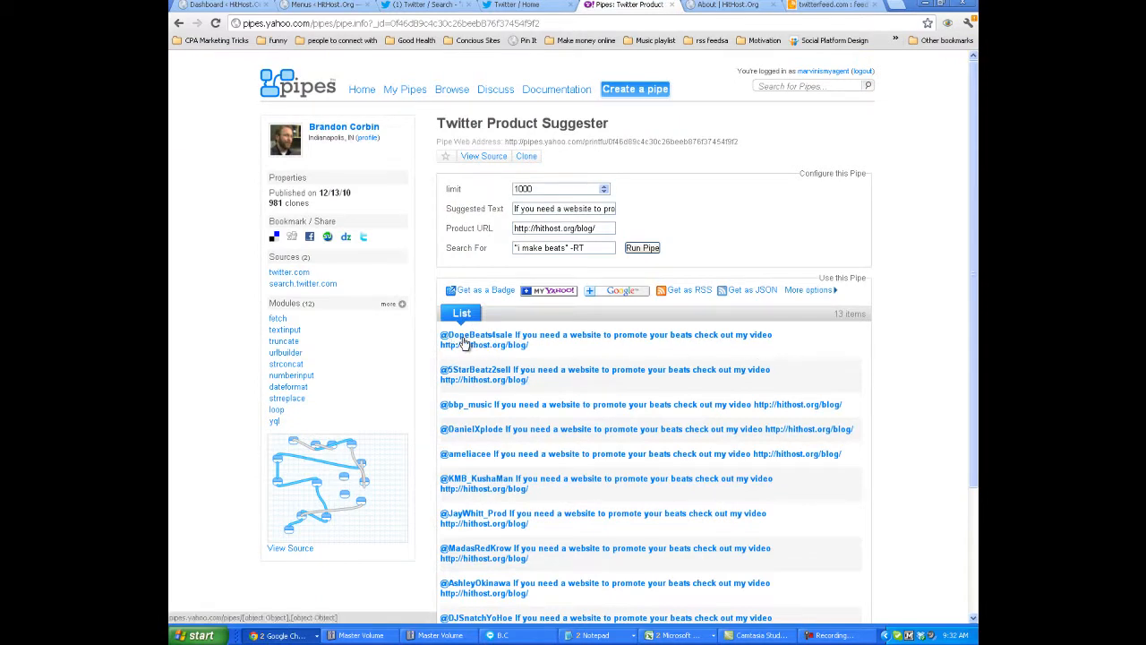
click(705, 7)
click(806, 6)
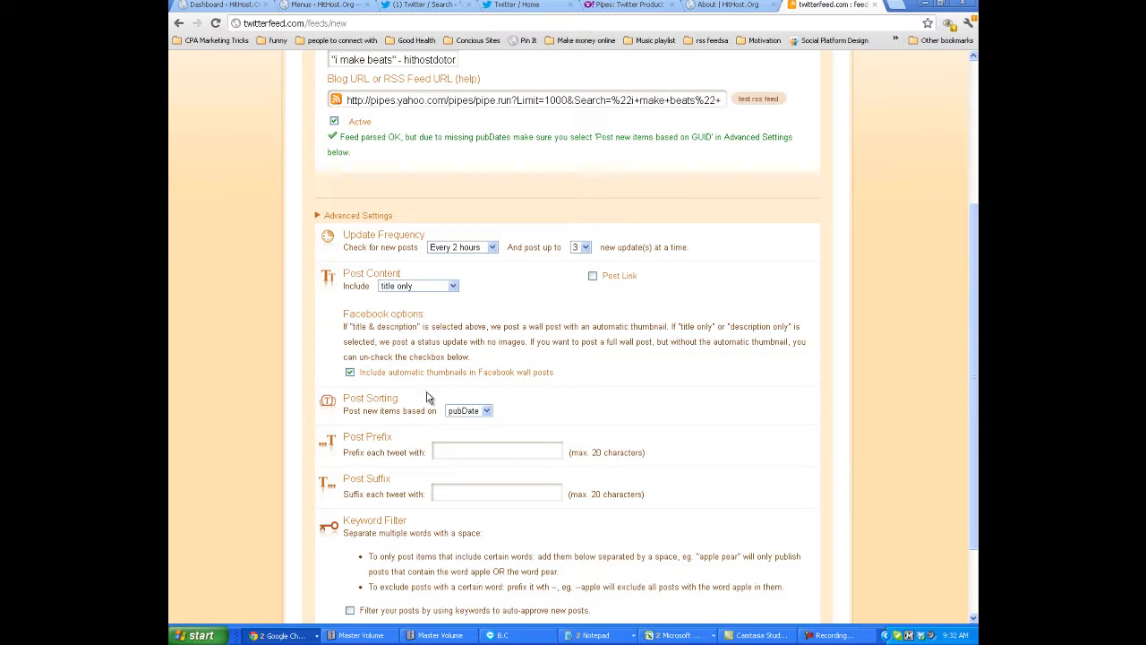
click(350, 371)
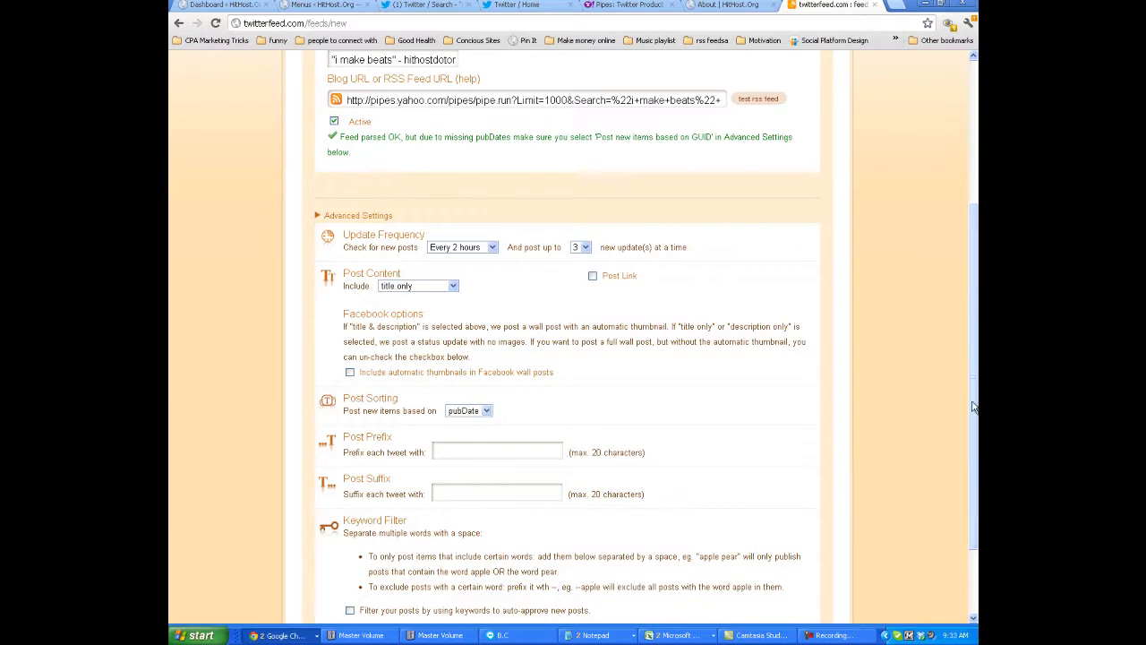
Set the post sorting so that new items are posted based on GUID.
drag(972, 427, 951, 493)
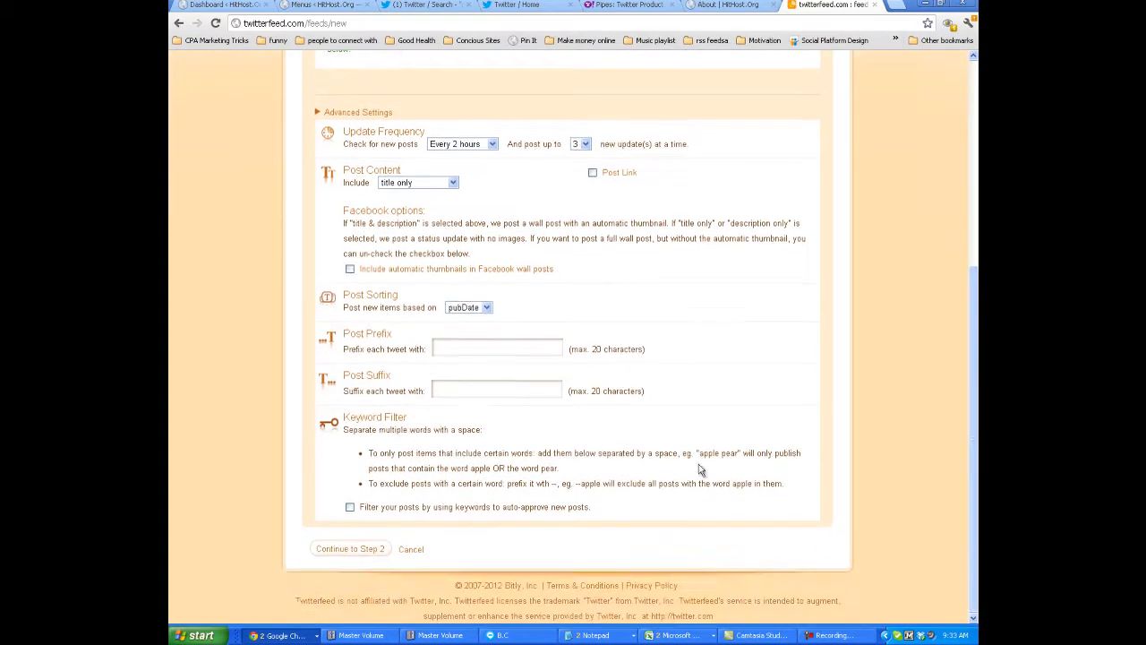
click(487, 309)
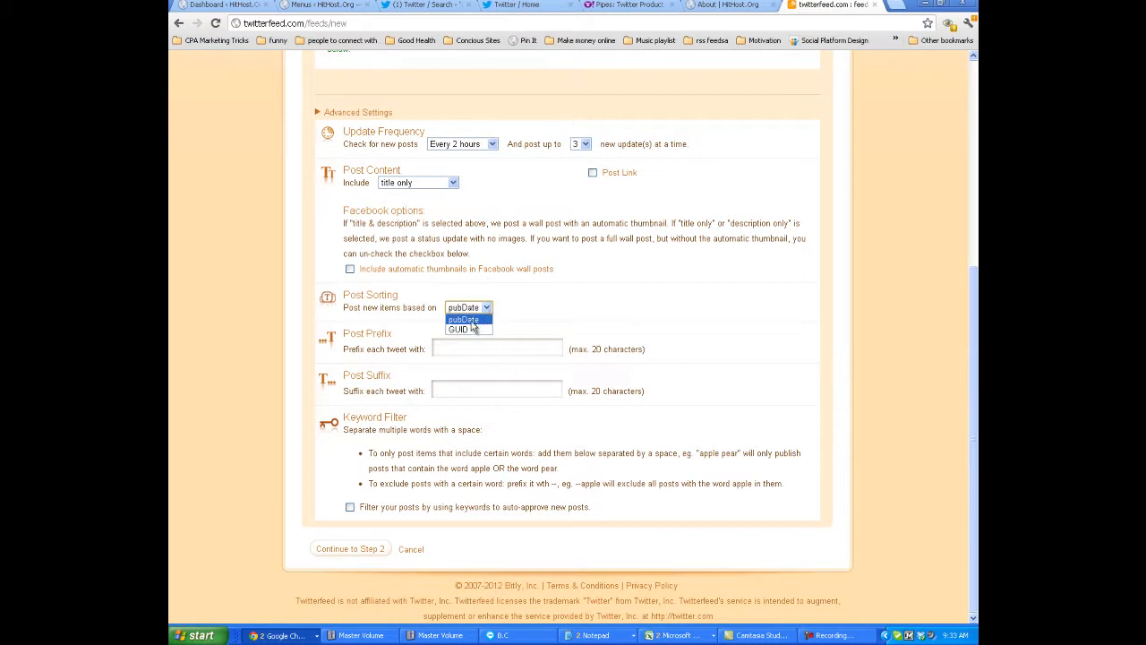
drag(969, 329, 960, 214)
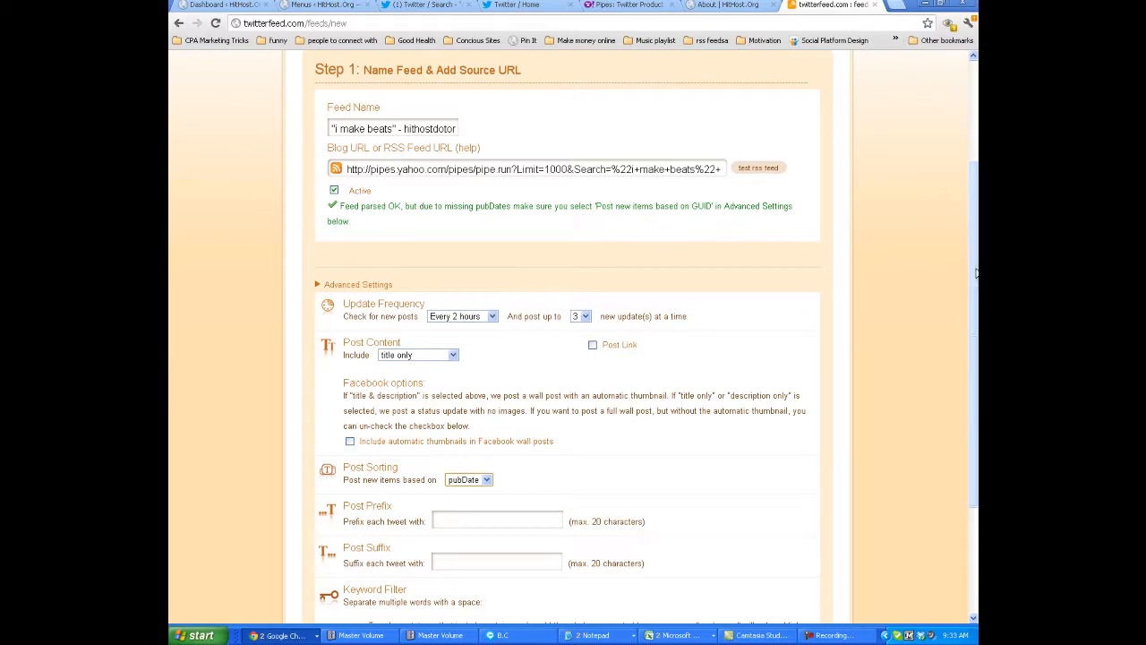
scroll(974, 283, down, 2)
click(486, 309)
click(458, 329)
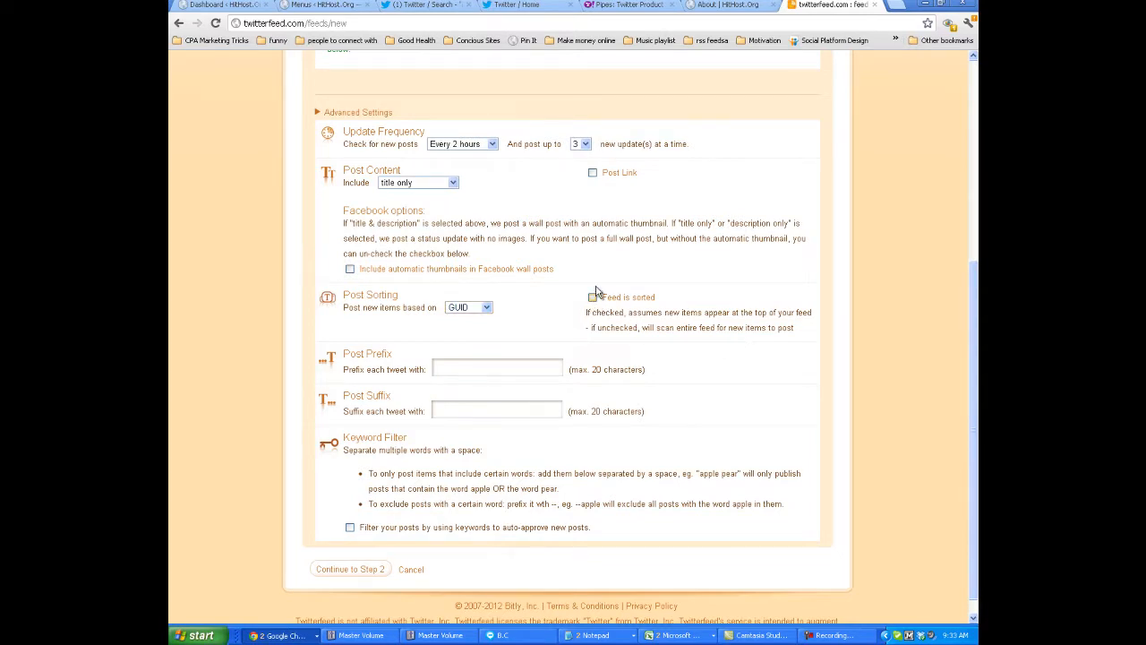
Review the reply messages and their blog link in the Yahoo Pipes results list and return to the twitterfeed settings.
click(620, 4)
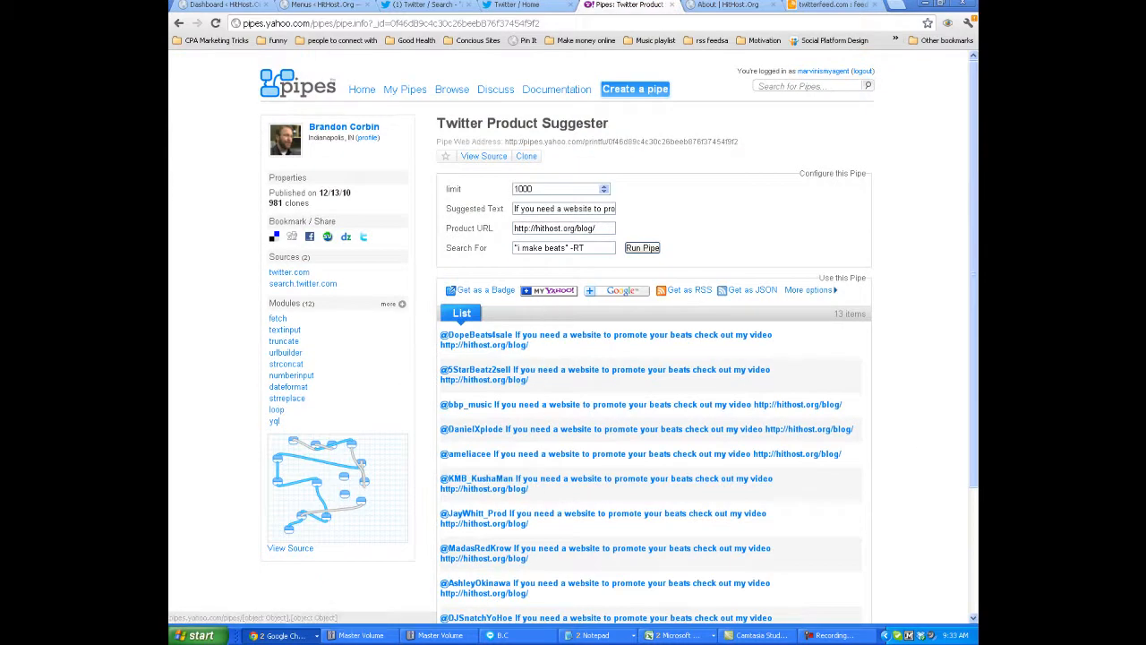
scroll(962, 376, down, 1)
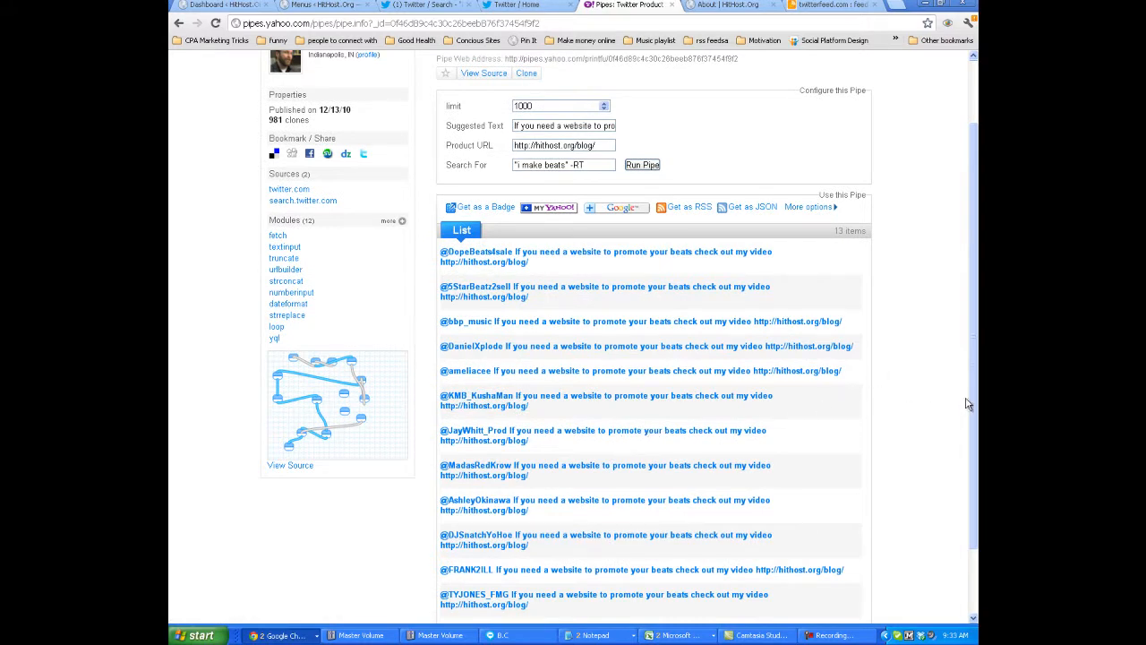
drag(974, 407, 967, 372)
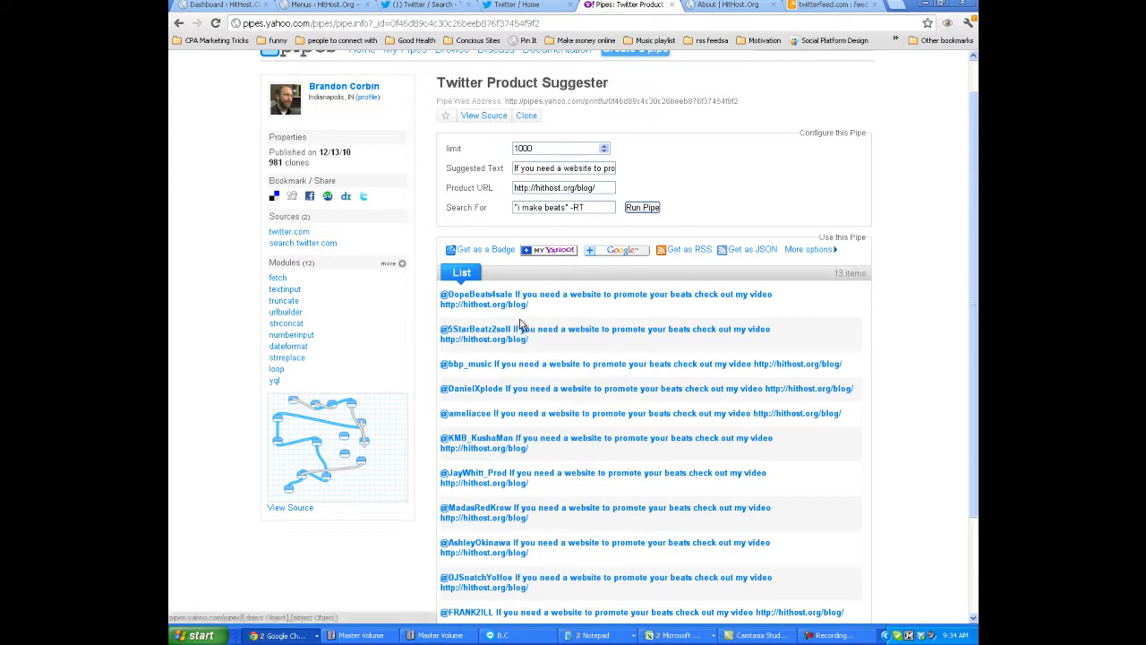
drag(548, 309, 444, 305)
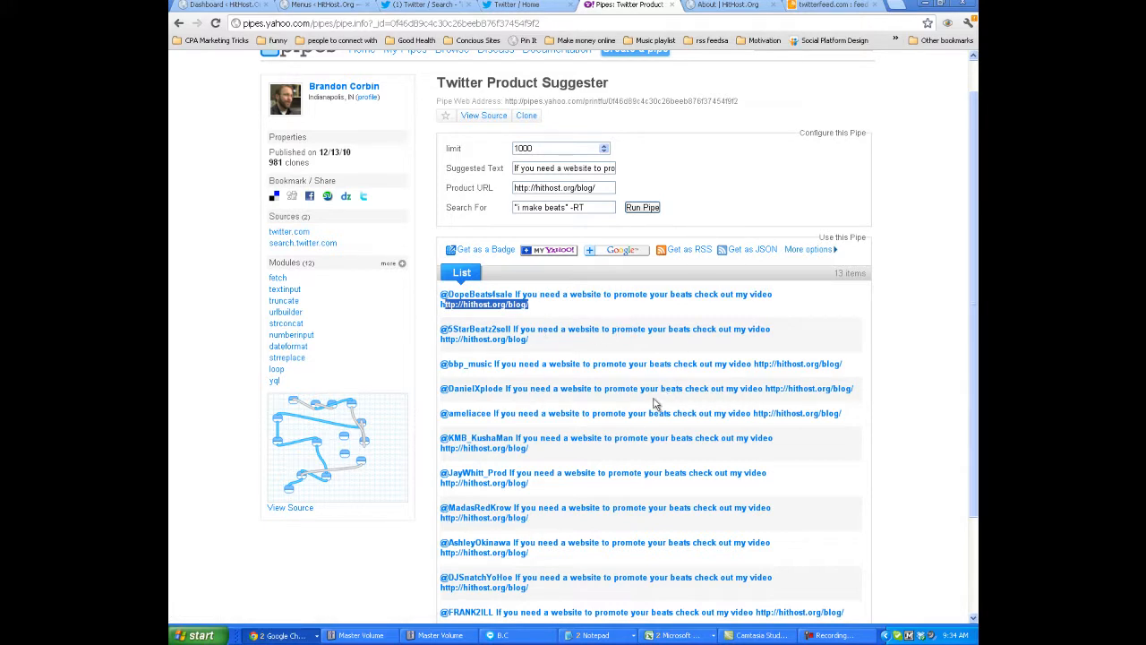
click(833, 6)
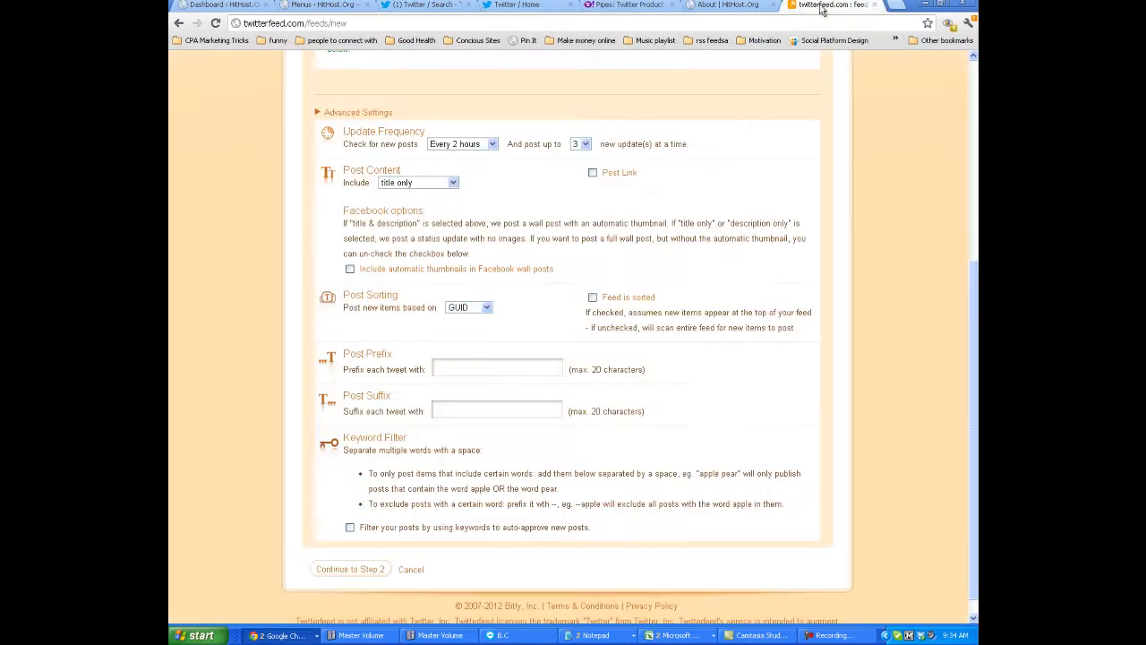
click(625, 5)
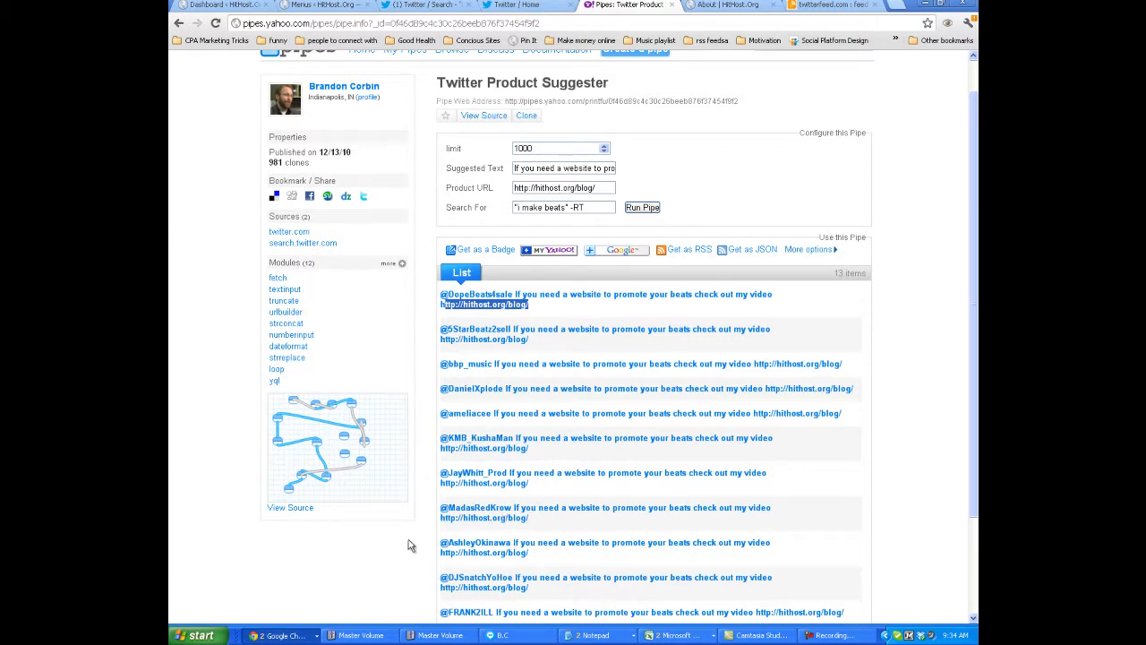
click(780, 6)
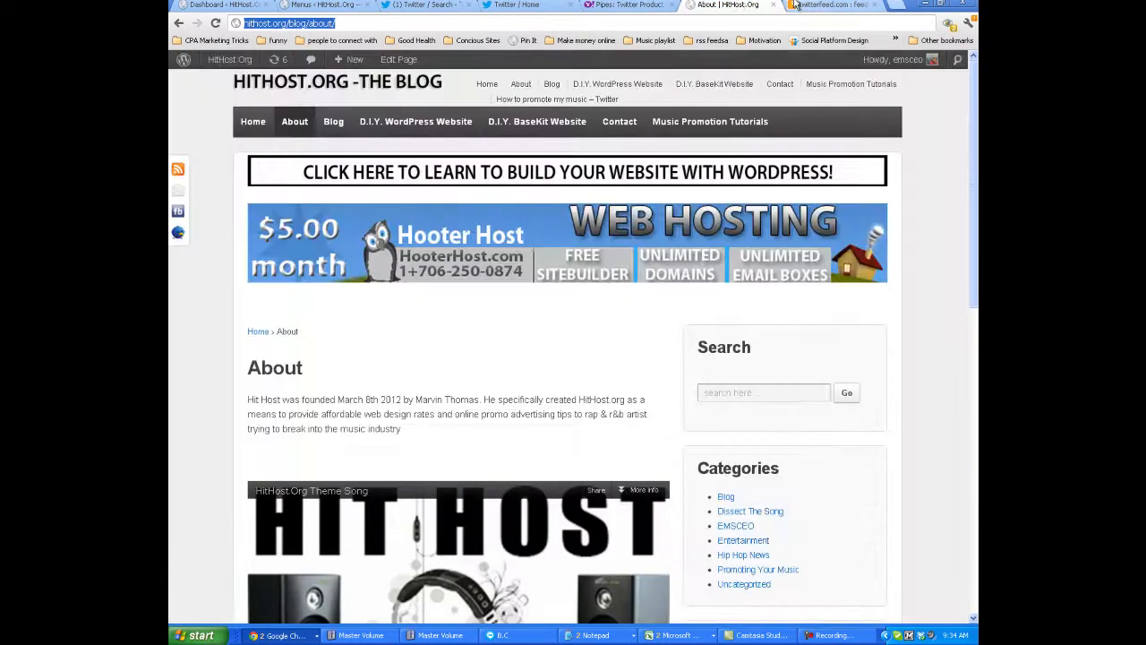
click(802, 5)
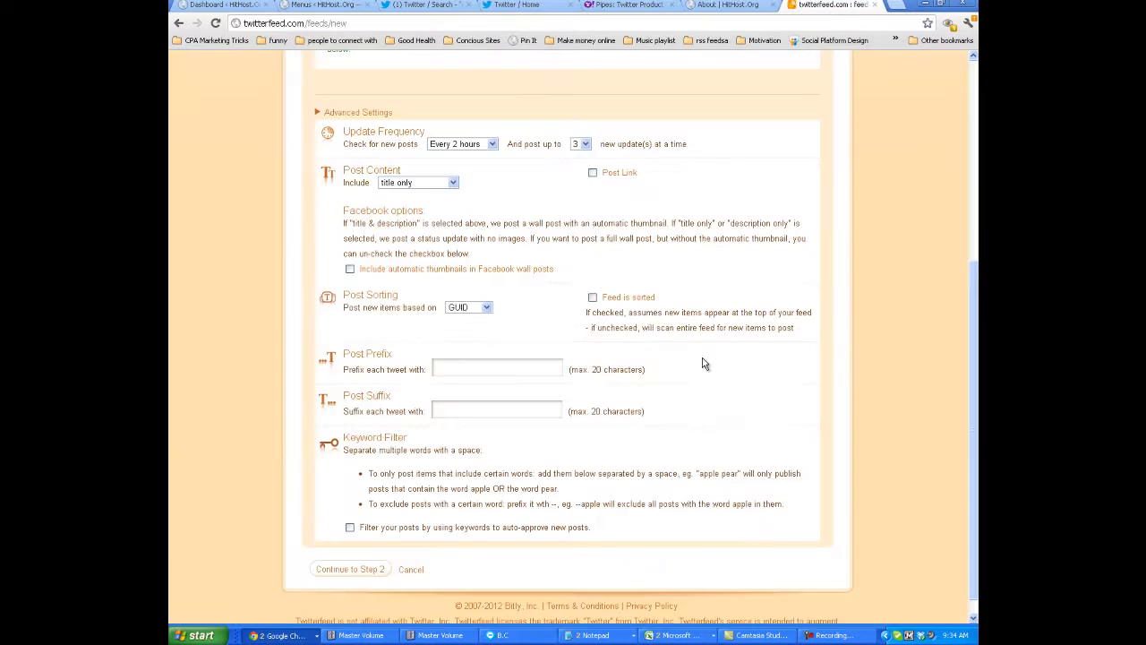
Check the feed name, source URL and advanced settings once more and continue to Step 2 of the feed setup.
scroll(967, 331, up, 2)
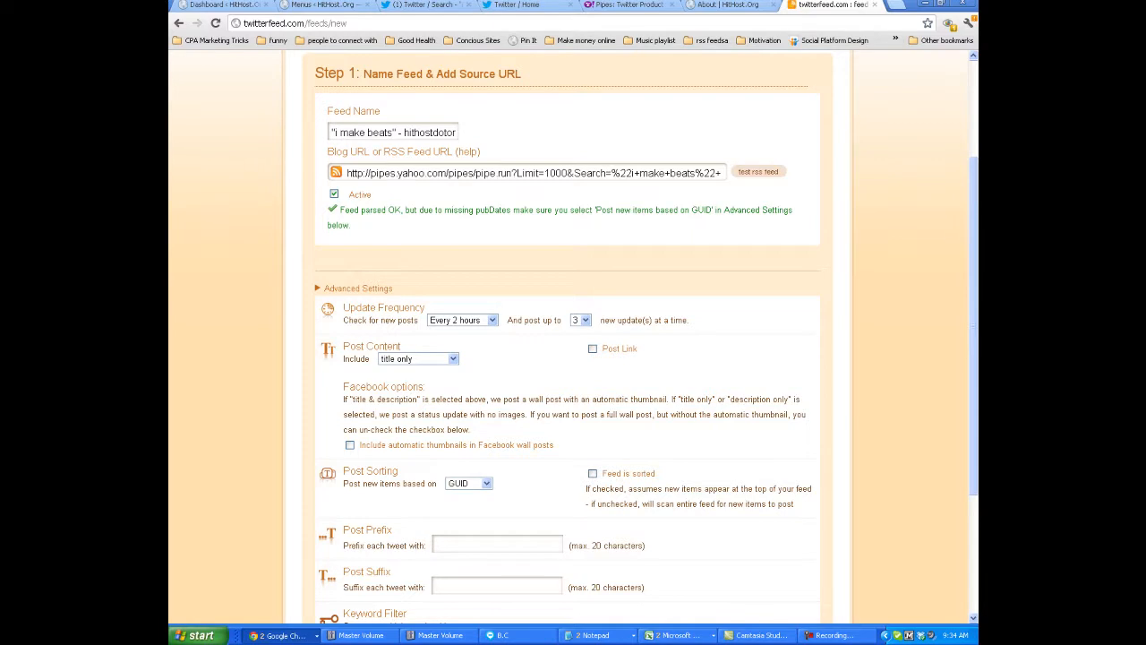
drag(973, 275, 946, 460)
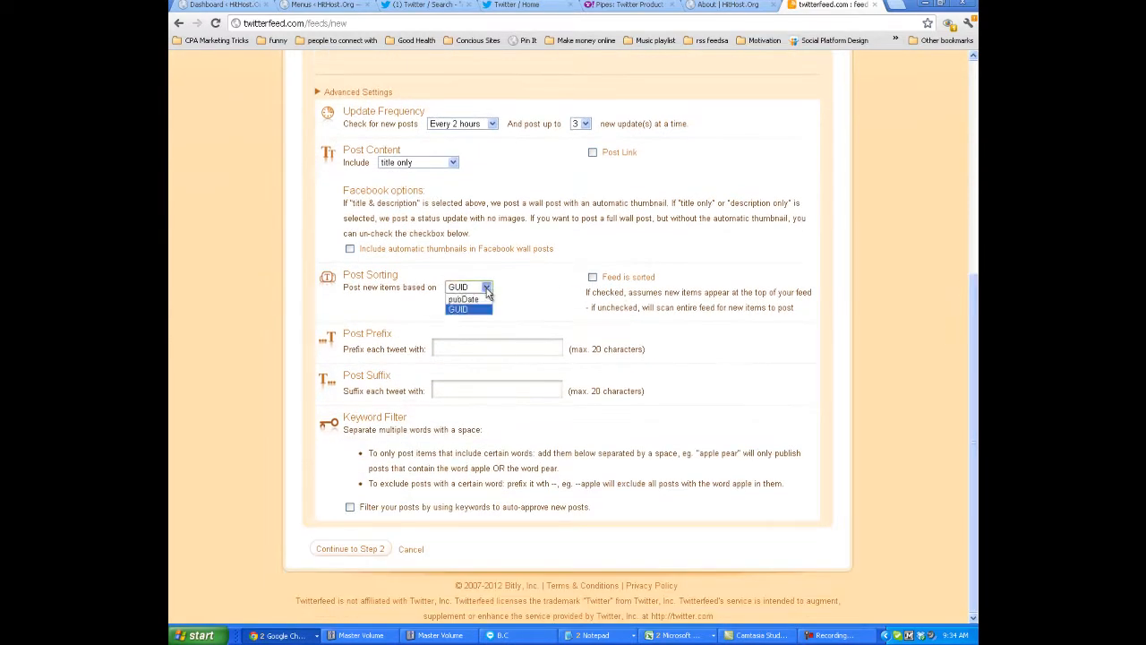
click(363, 548)
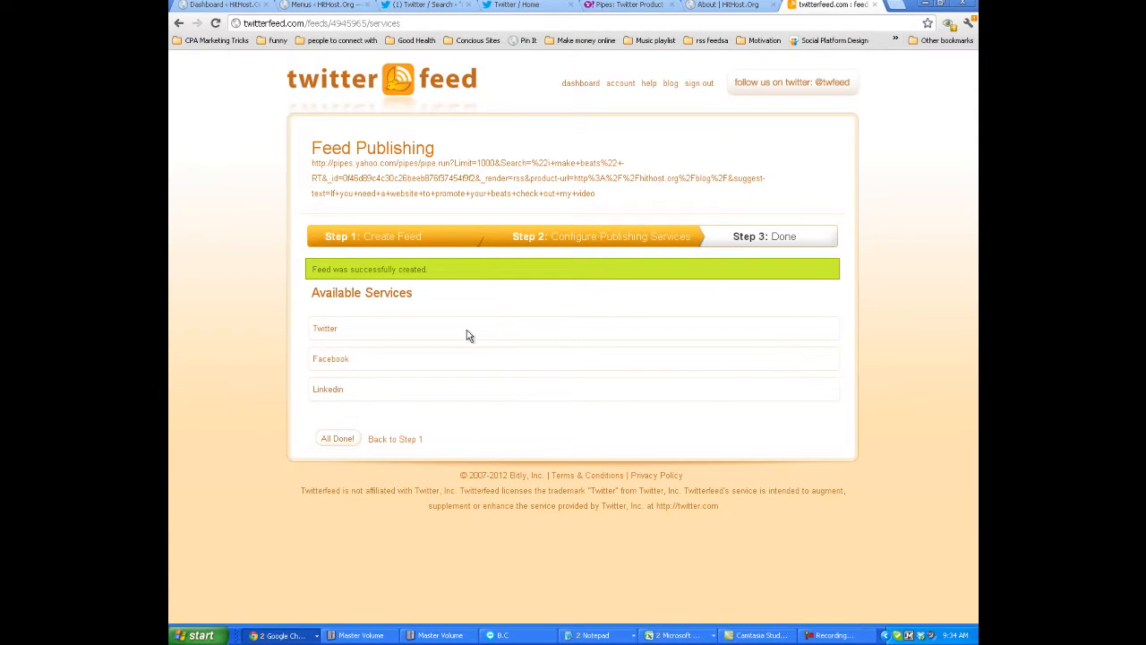
Add Twitter as the feed's publishing service and authorize twitterfeed to use the HitHostDotOrg account through OAuth.
click(325, 331)
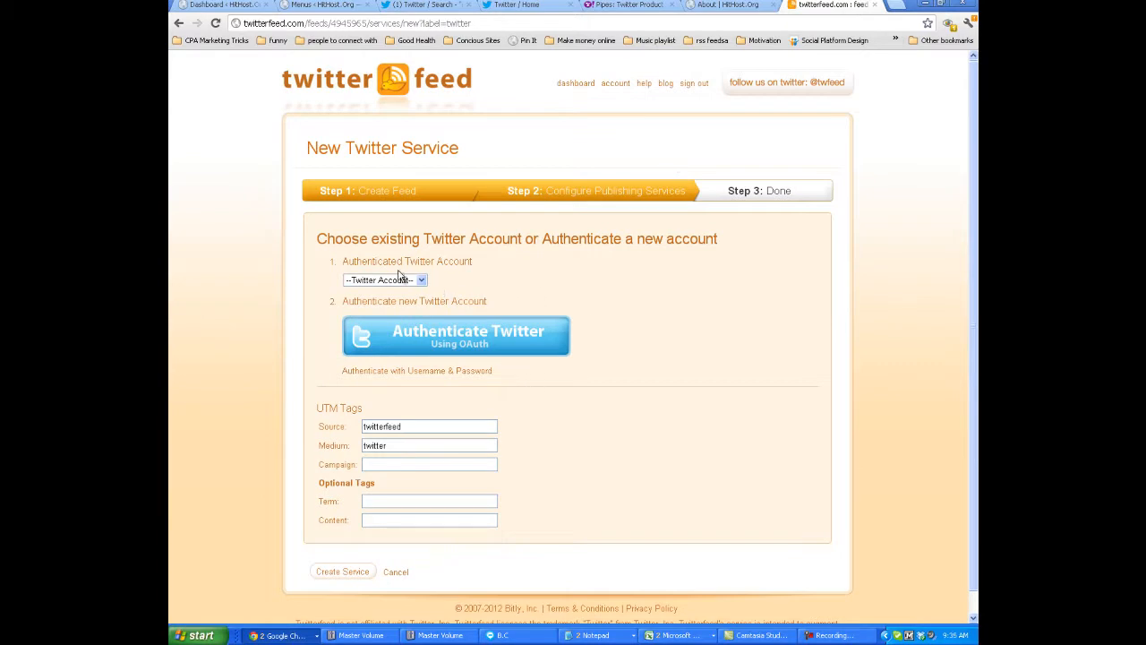
click(421, 280)
click(475, 284)
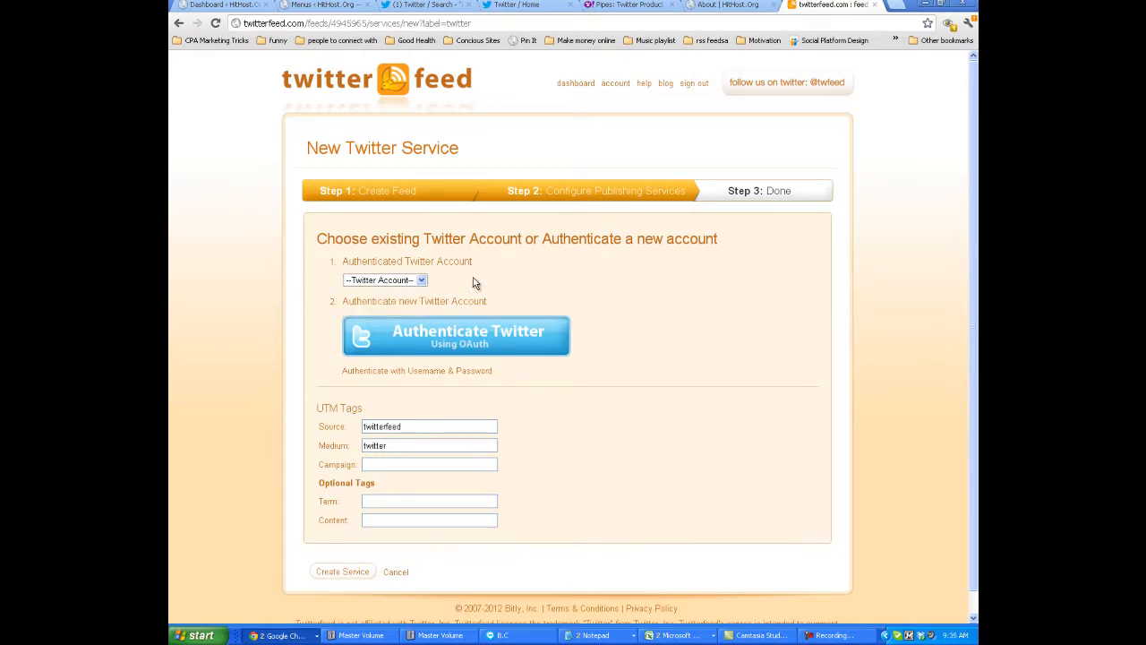
click(461, 343)
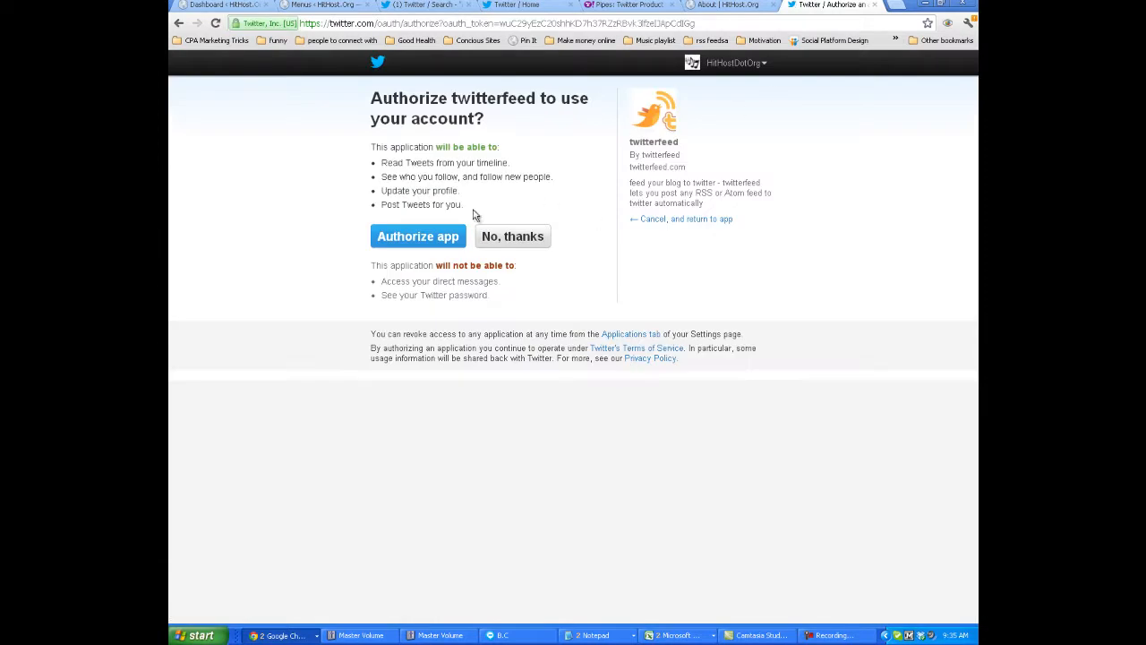
click(420, 247)
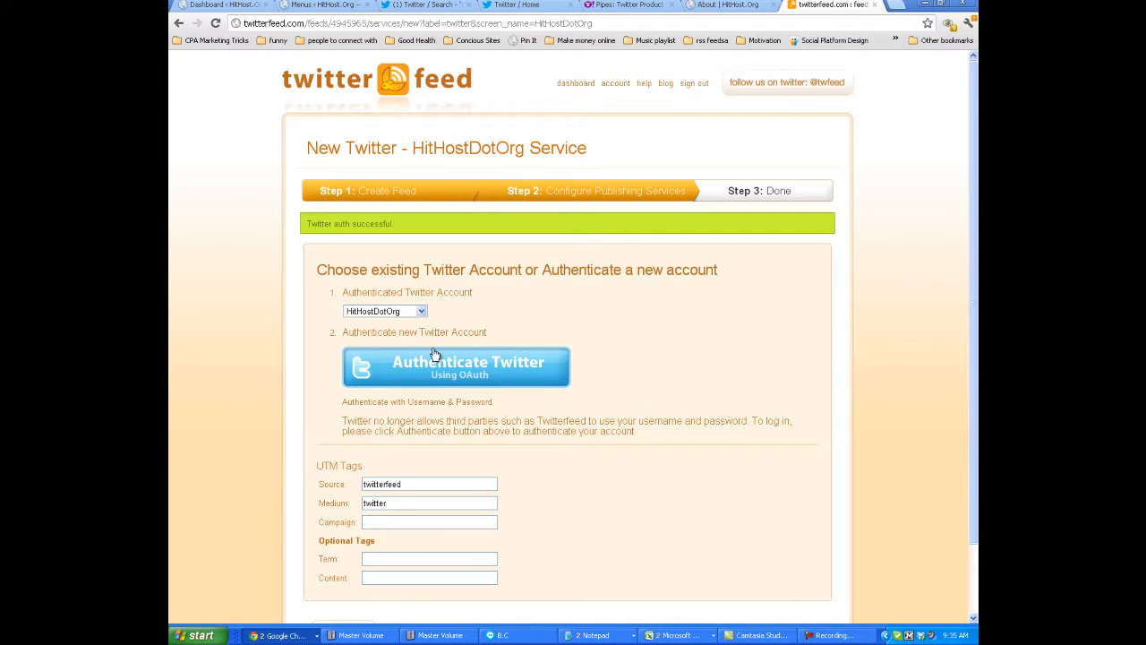
Choose HitHostDotOrg as the authenticated Twitter account, create the service and complete the feed setup.
click(421, 311)
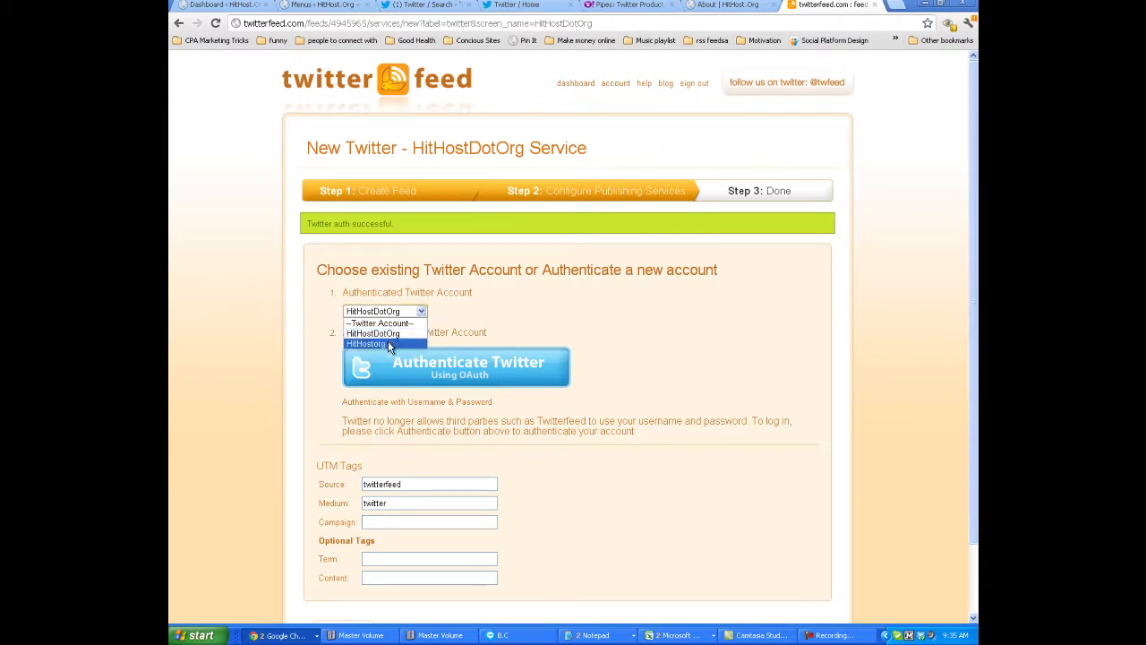
click(394, 333)
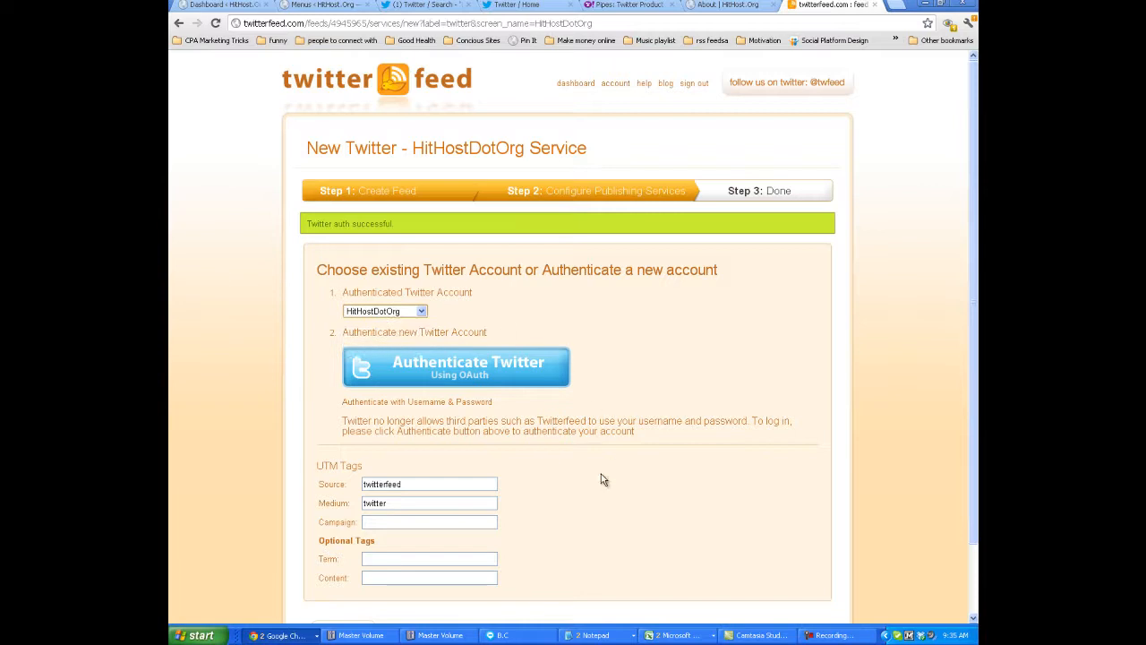
drag(975, 343, 942, 439)
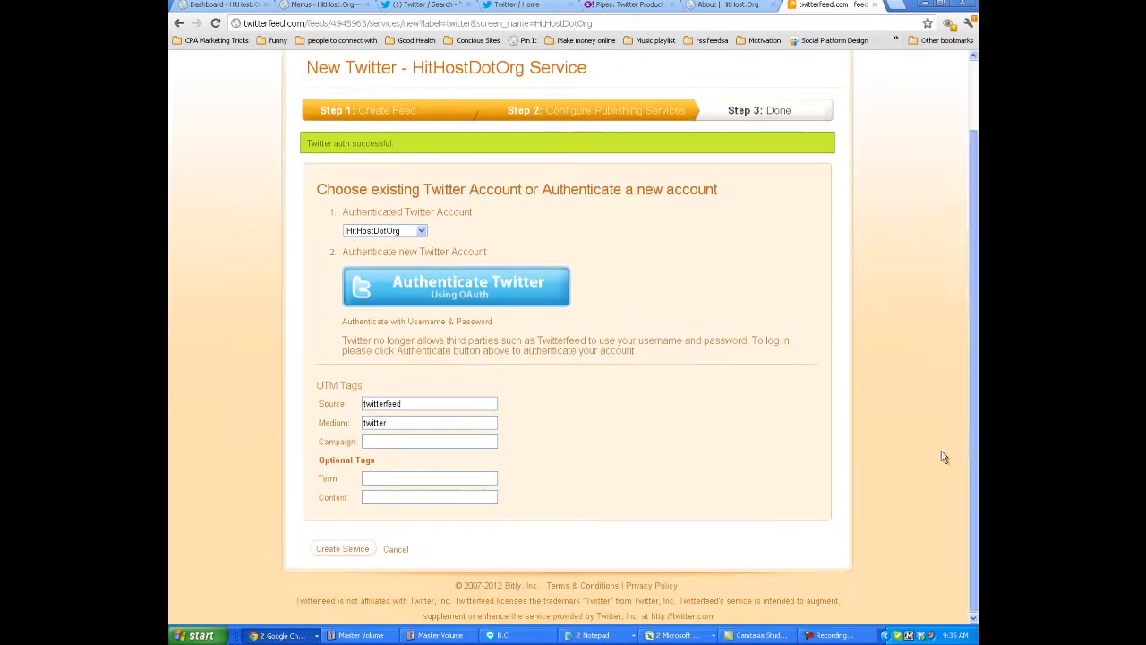
click(338, 549)
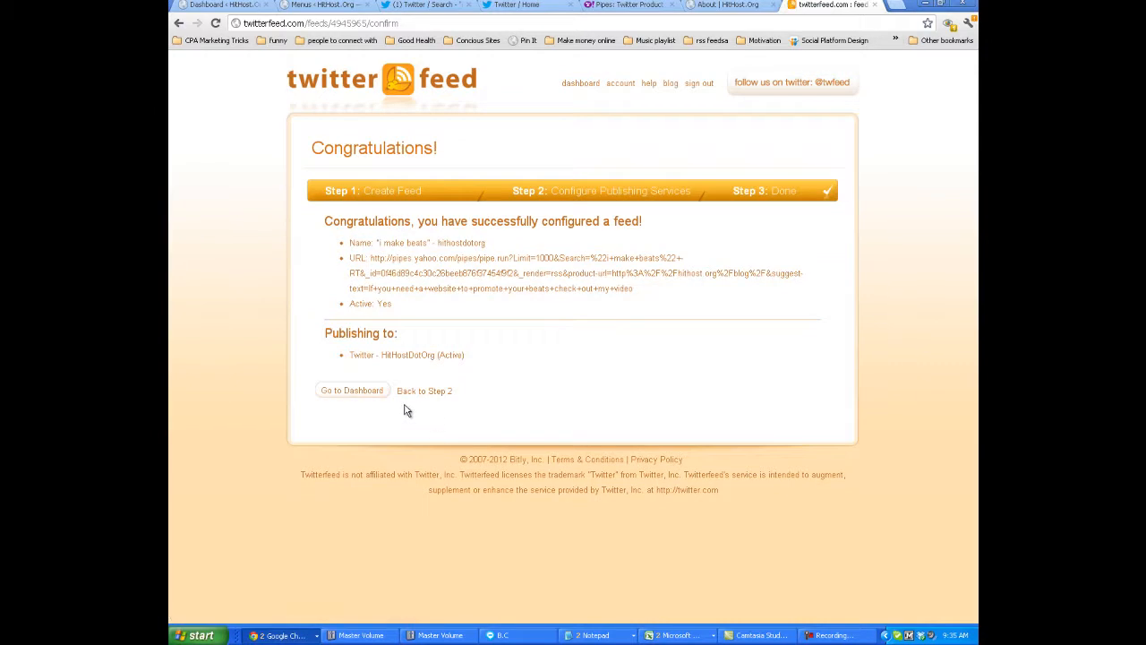
Go back to the publishing services to check the active Twitter service, finish the setup again and open the feed dashboard.
click(422, 392)
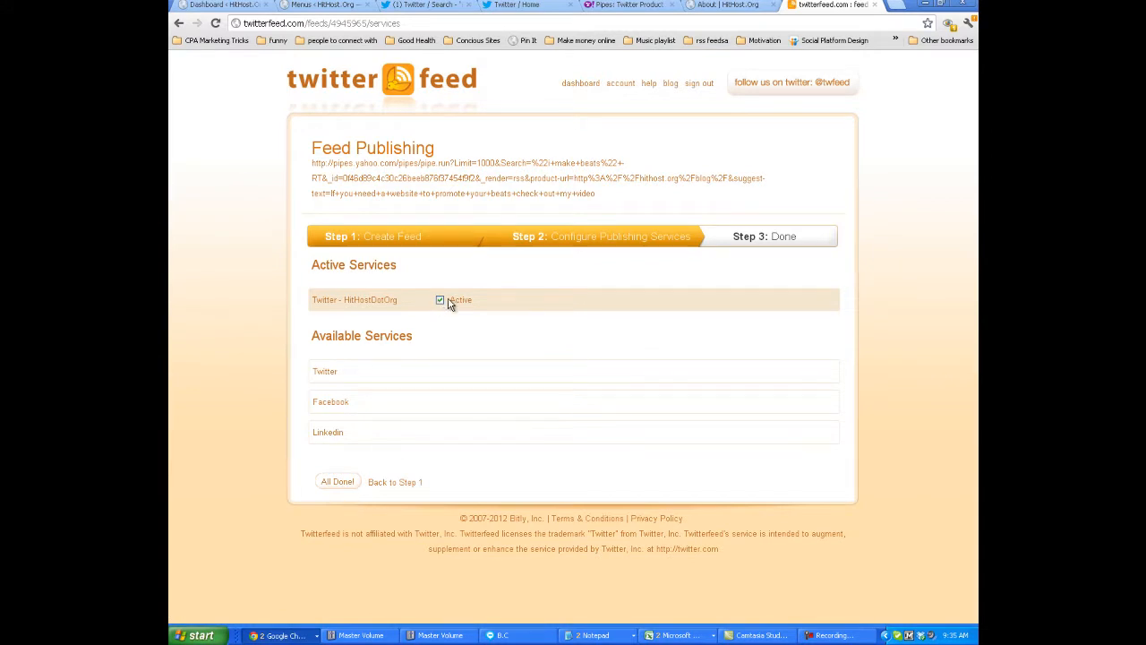
click(338, 487)
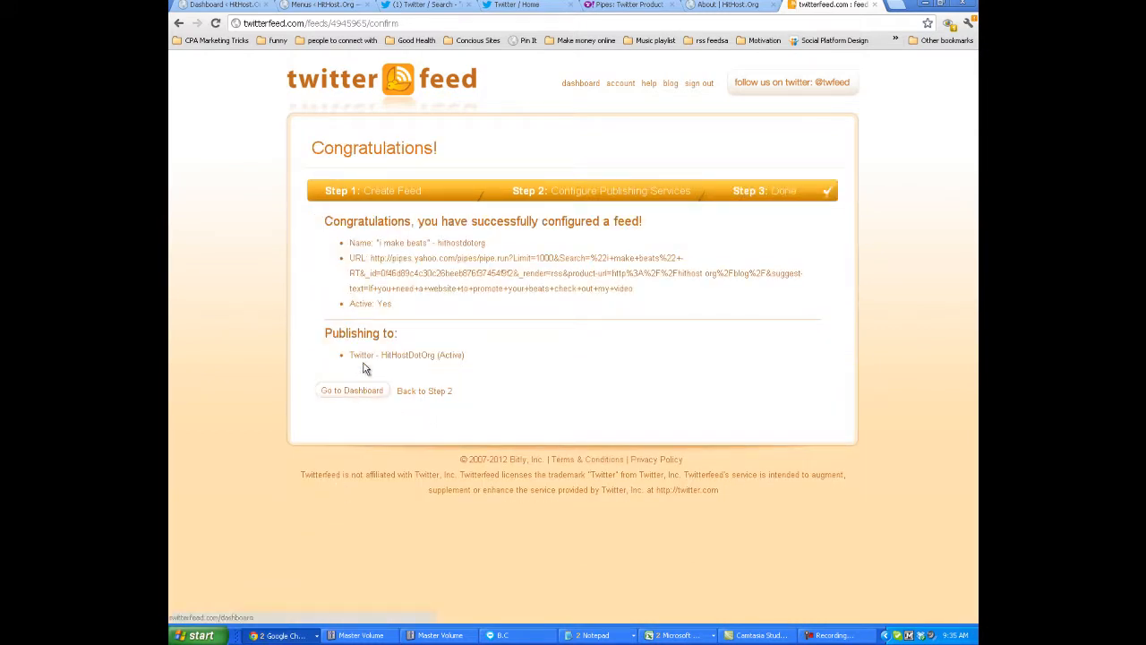
click(358, 392)
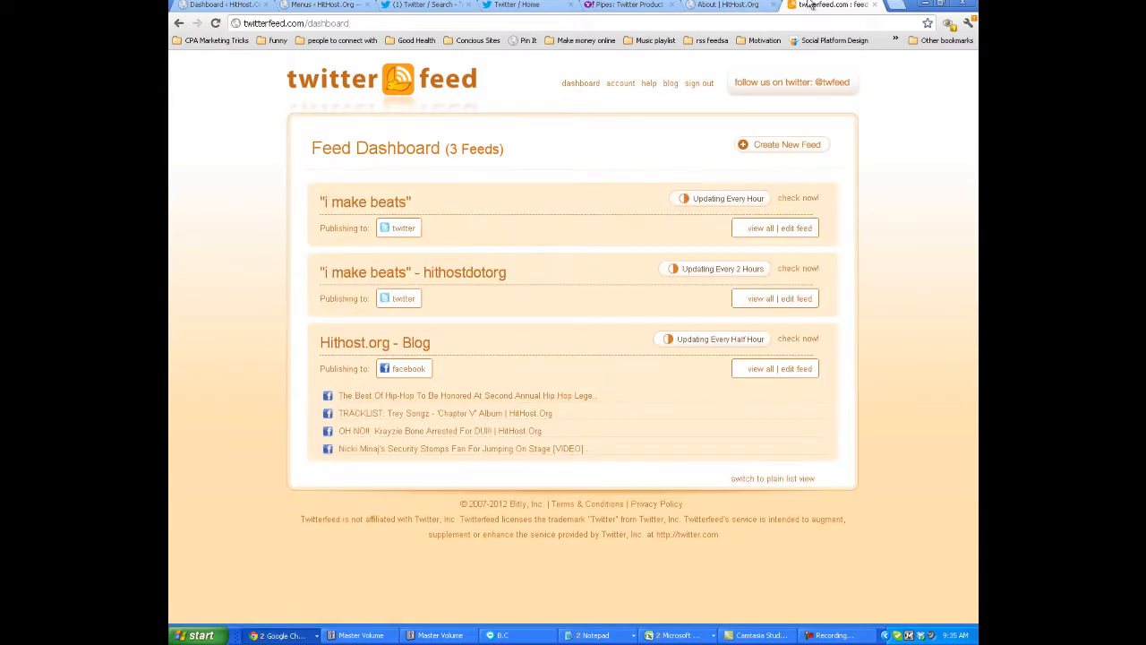
Open the HitHostDotOrg profile page on Twitter, reload it and load the new tweet into the timeline.
click(729, 4)
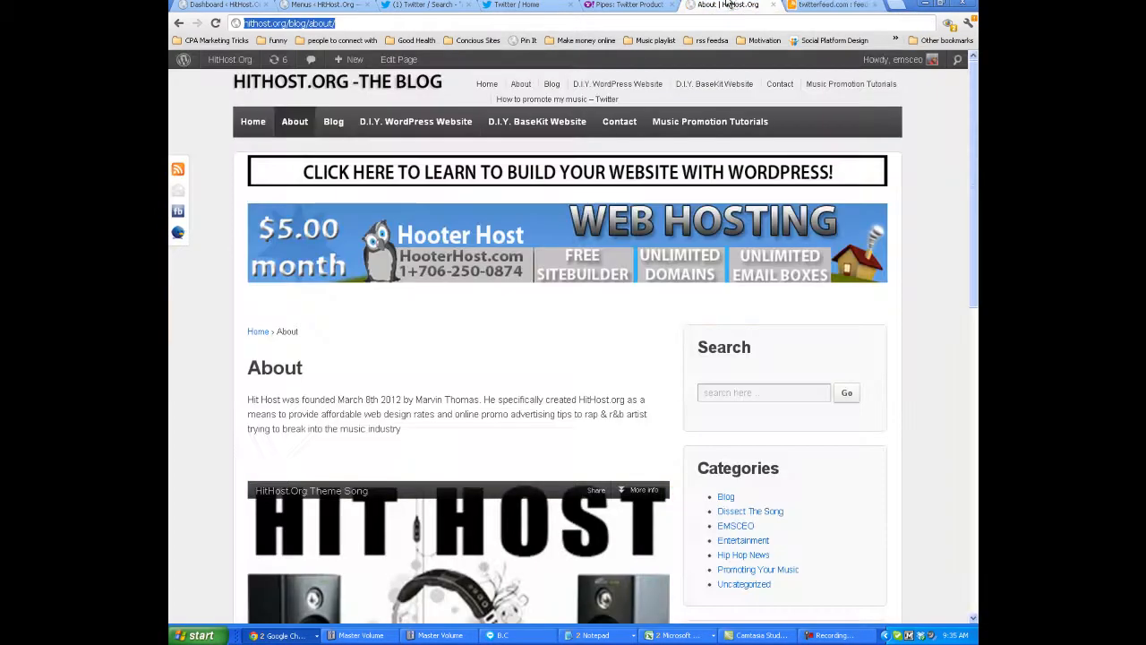
click(627, 4)
click(518, 4)
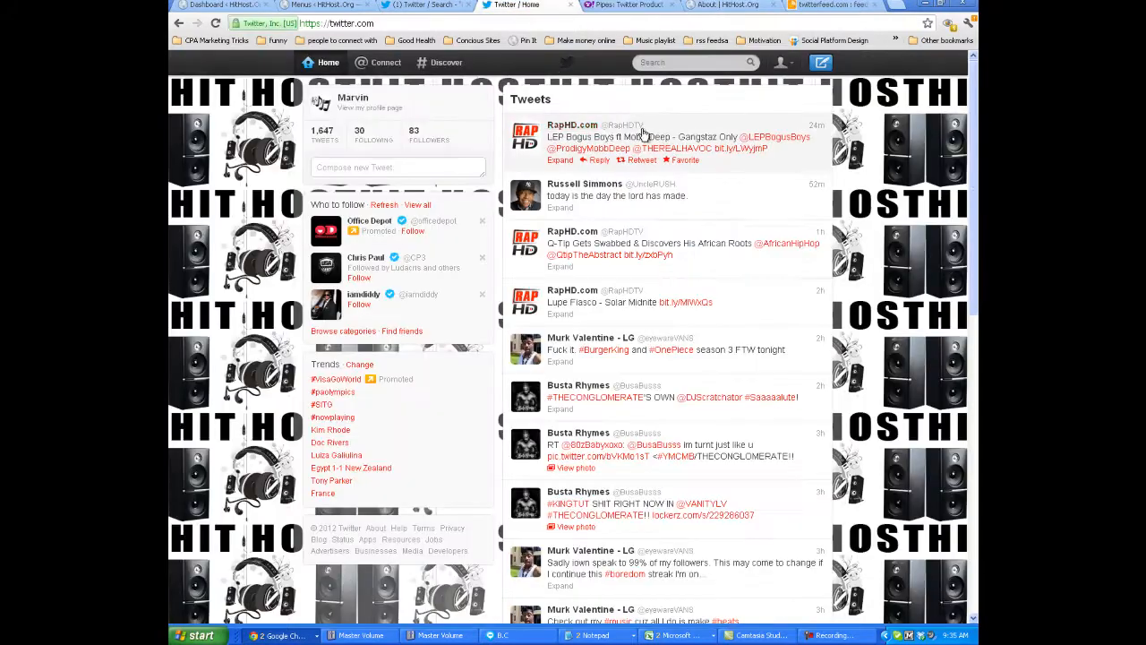
click(372, 114)
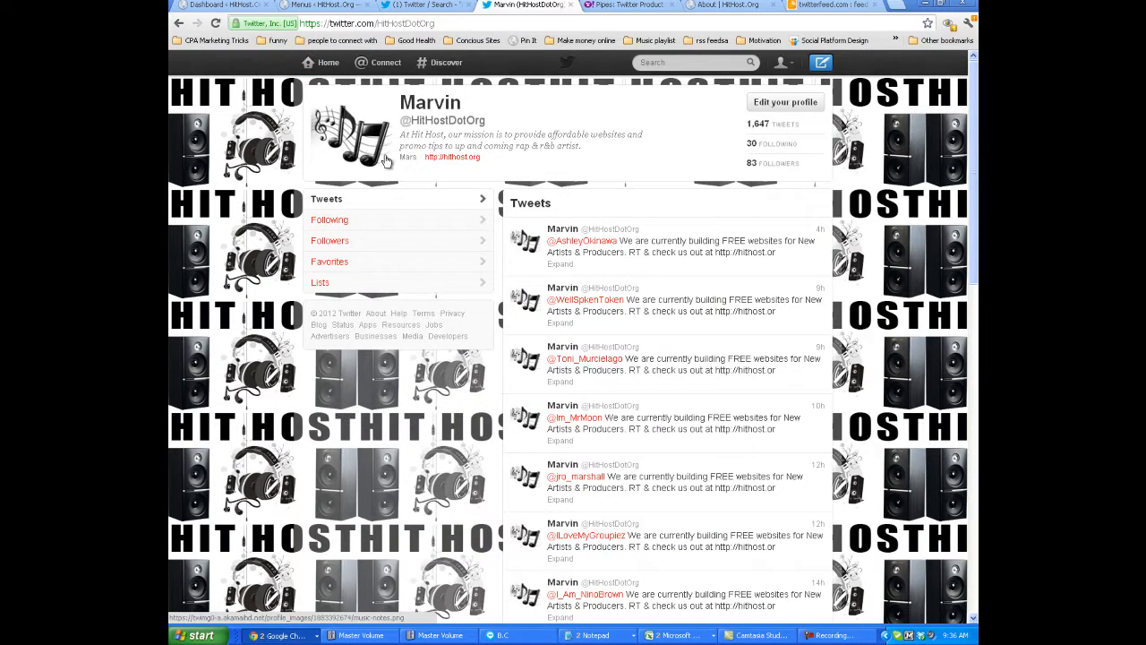
click(217, 22)
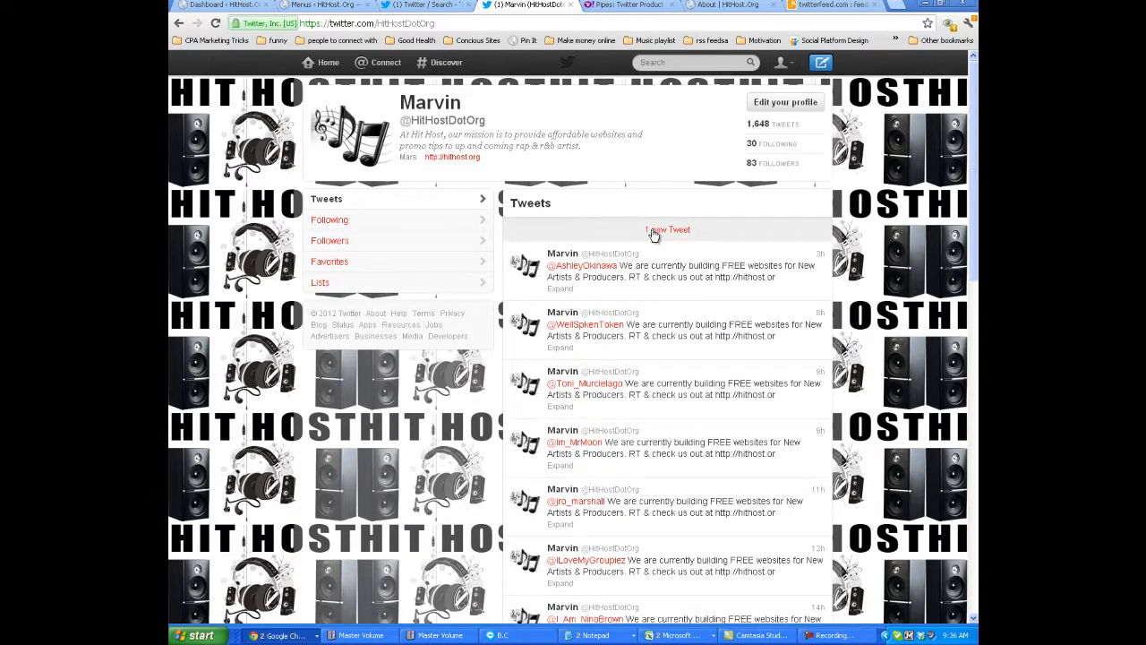
click(655, 232)
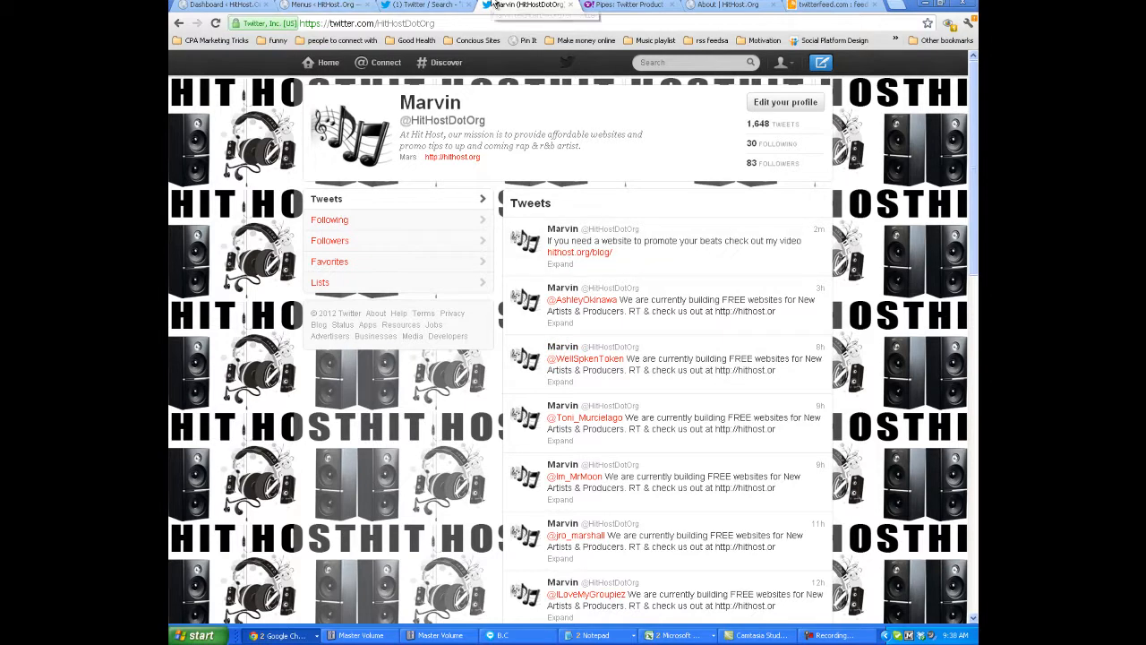
Close the "i make beats" Twitter search, Yahoo Pipes and twitterfeed pages and return to the HitHostDotOrg Twitter profile.
click(425, 5)
click(486, 7)
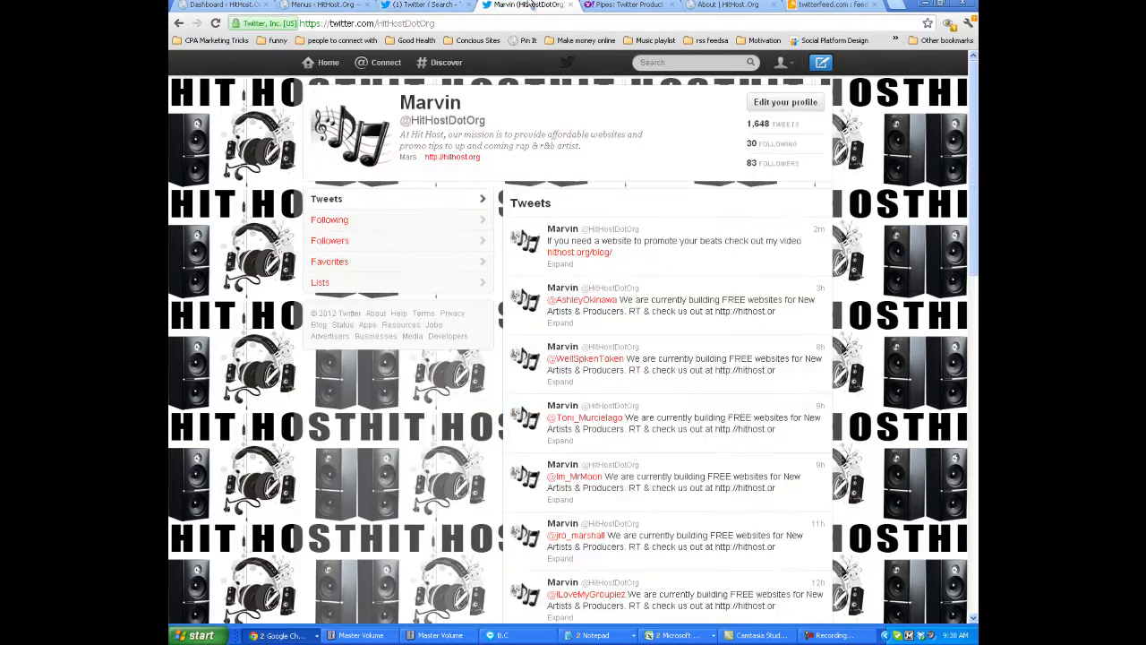
click(431, 7)
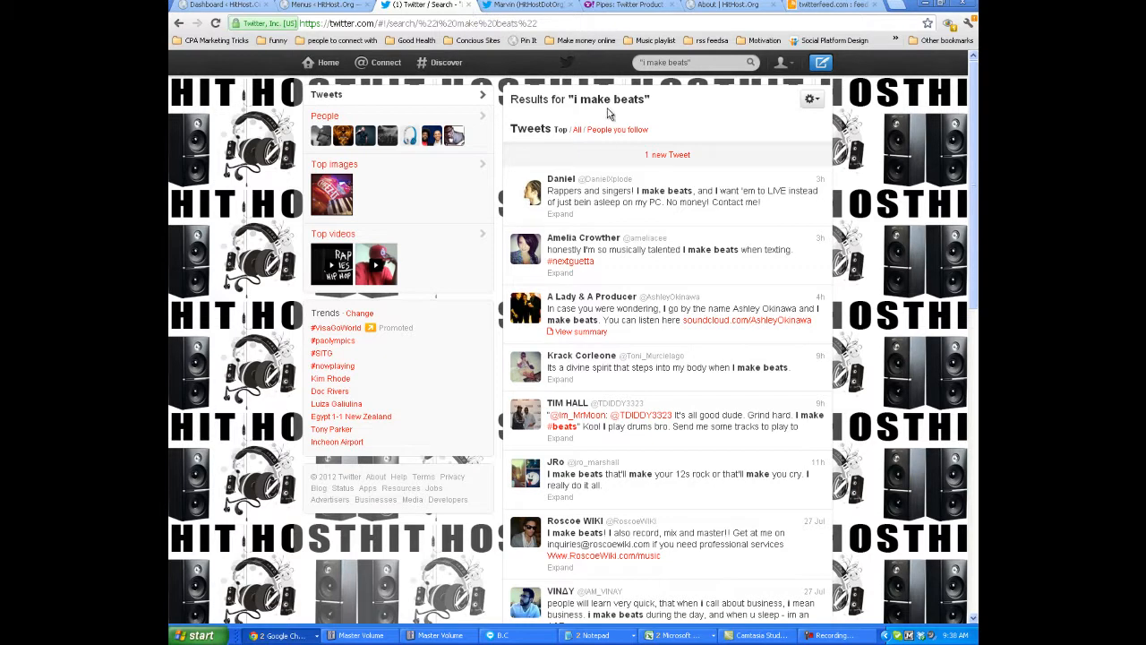
click(469, 5)
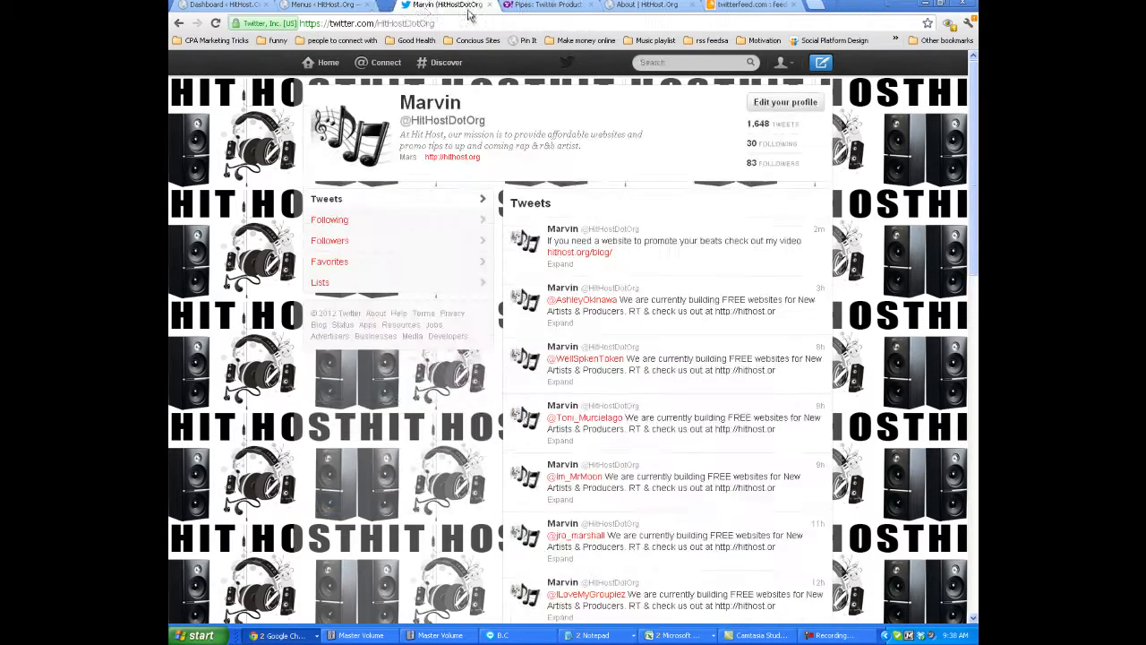
click(470, 5)
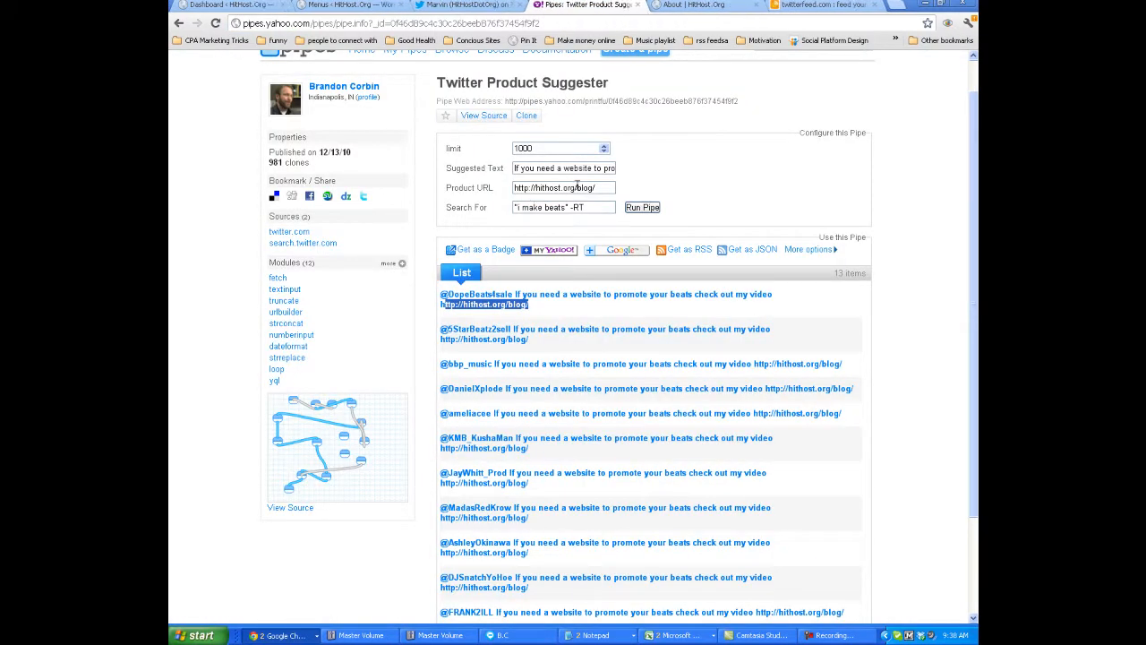
click(634, 4)
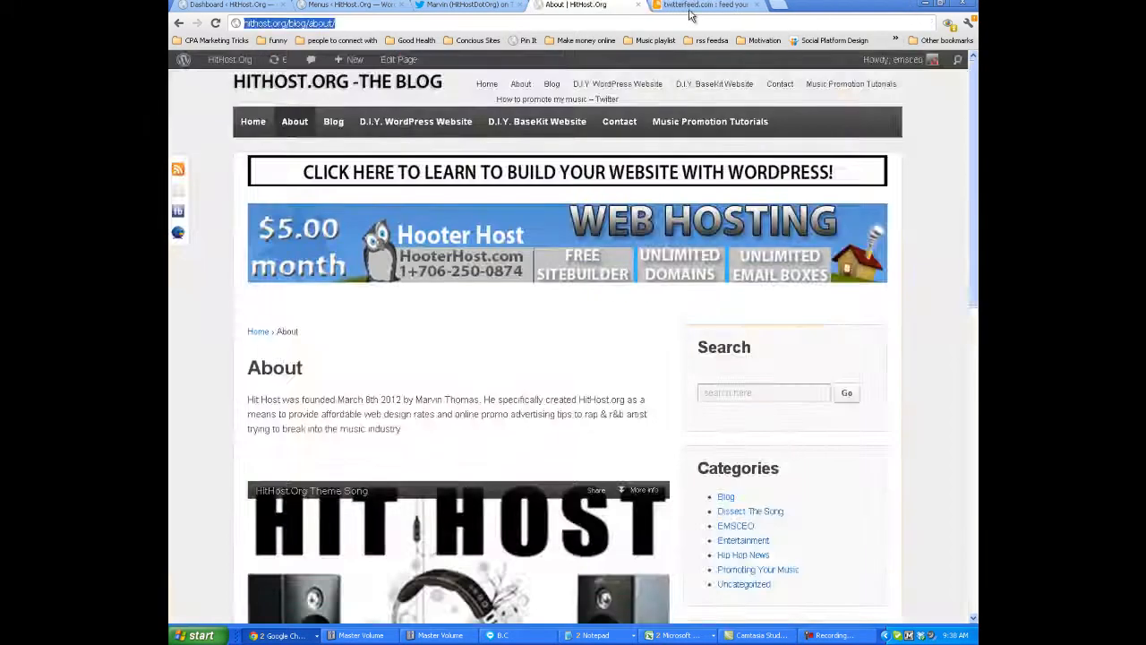
click(708, 5)
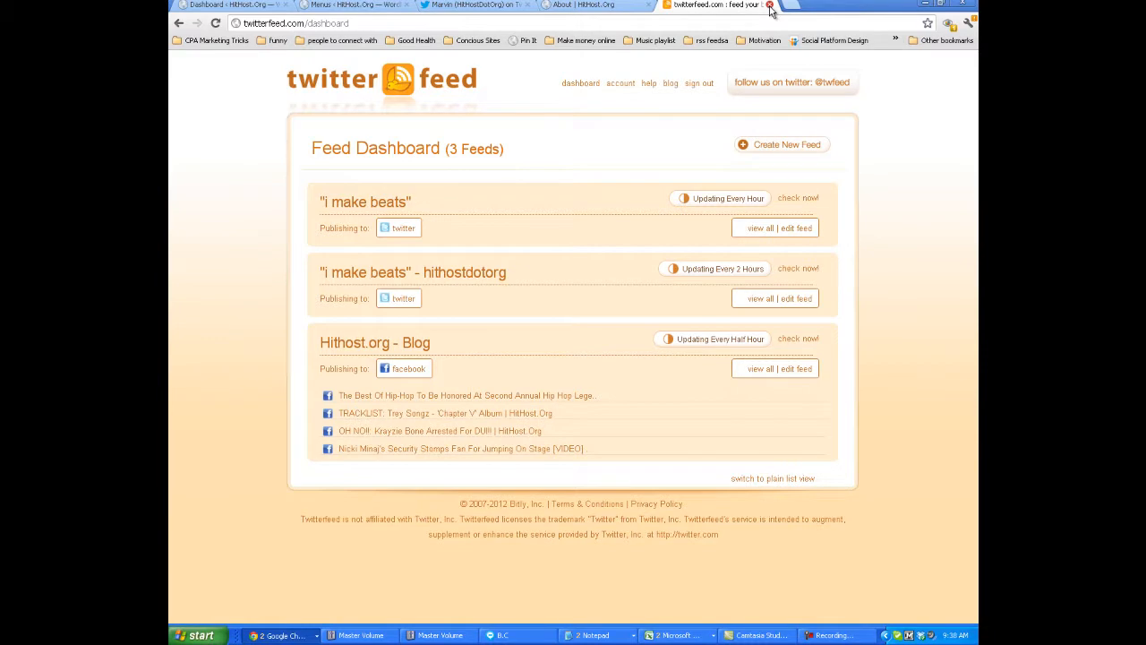
click(770, 5)
click(491, 6)
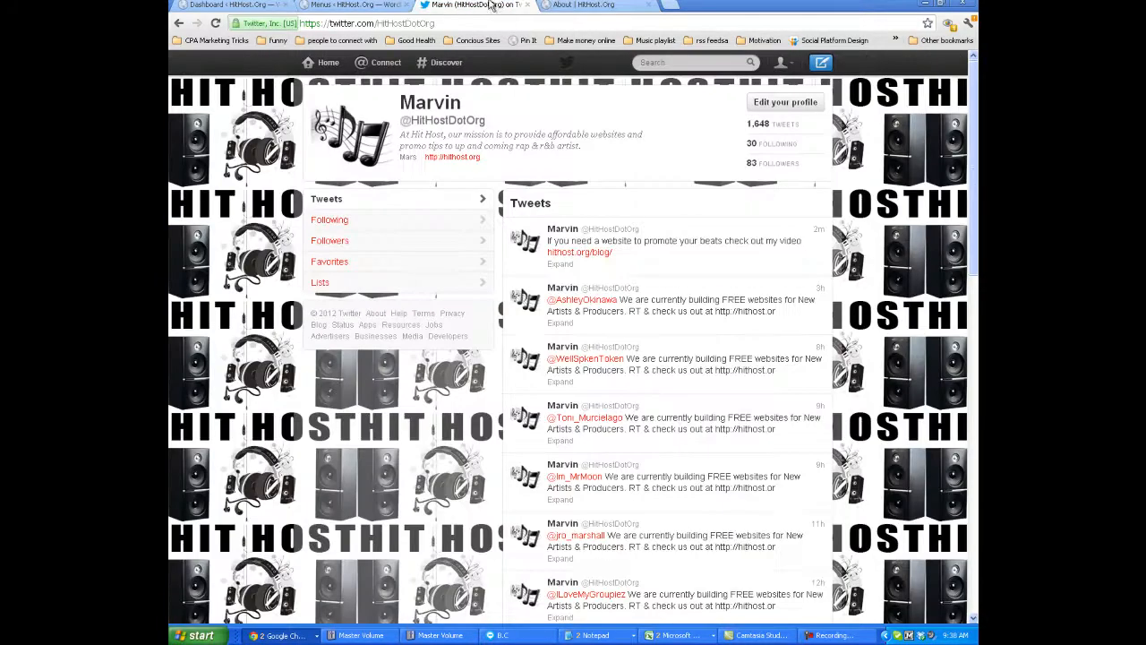